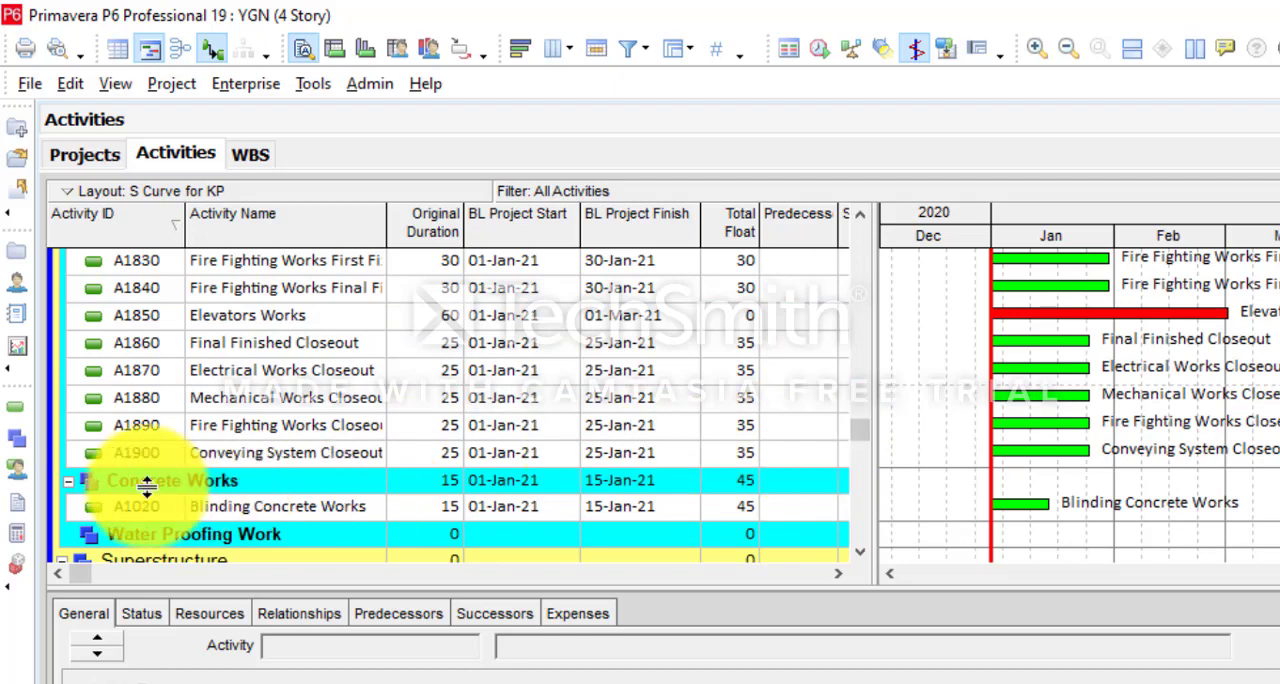
- Paste the cut activities A1030 to A1060, F.C Footing through Slab On Grade, into the Concrete Works WBS
{"action": "right_click", "coordinate": [147, 487]}
{"action": "left_click", "coordinate": [237, 432]}
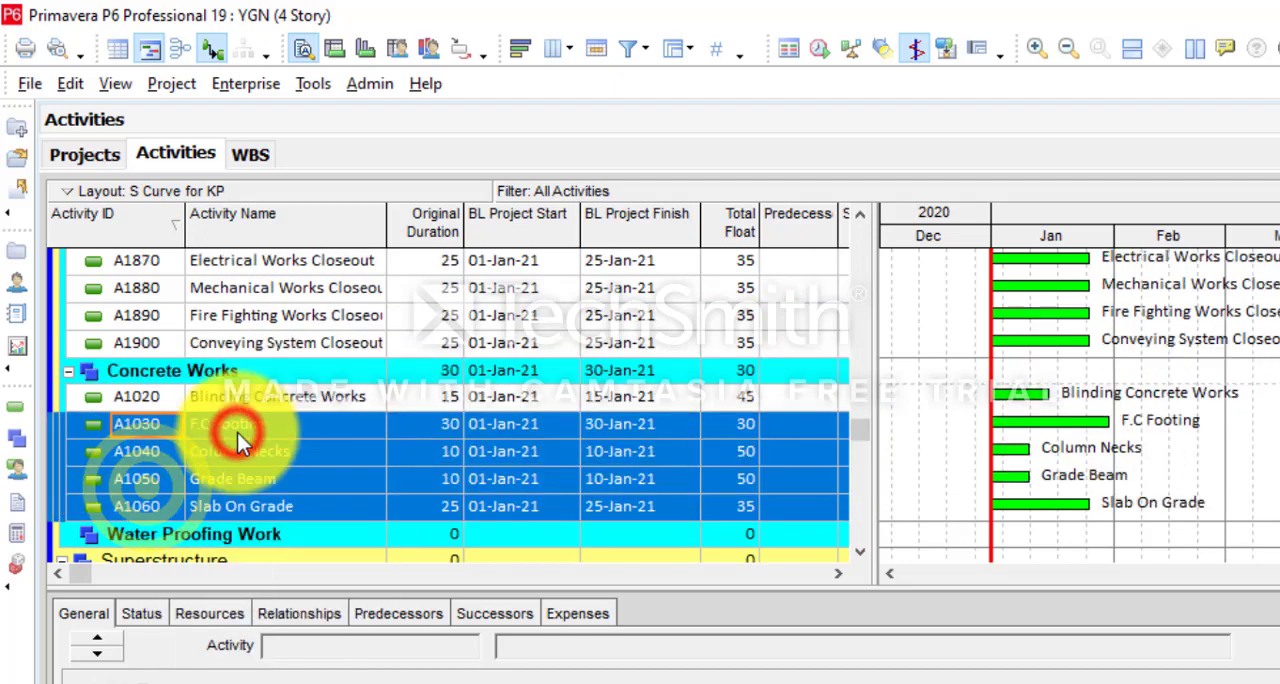
- Move the waterproofing activities A1070 to A1110 from Earth Works to the Water Proofing Work WBS
{"action": "left_click_drag", "start_coordinate": [858, 430], "coordinate": [885, 228]}
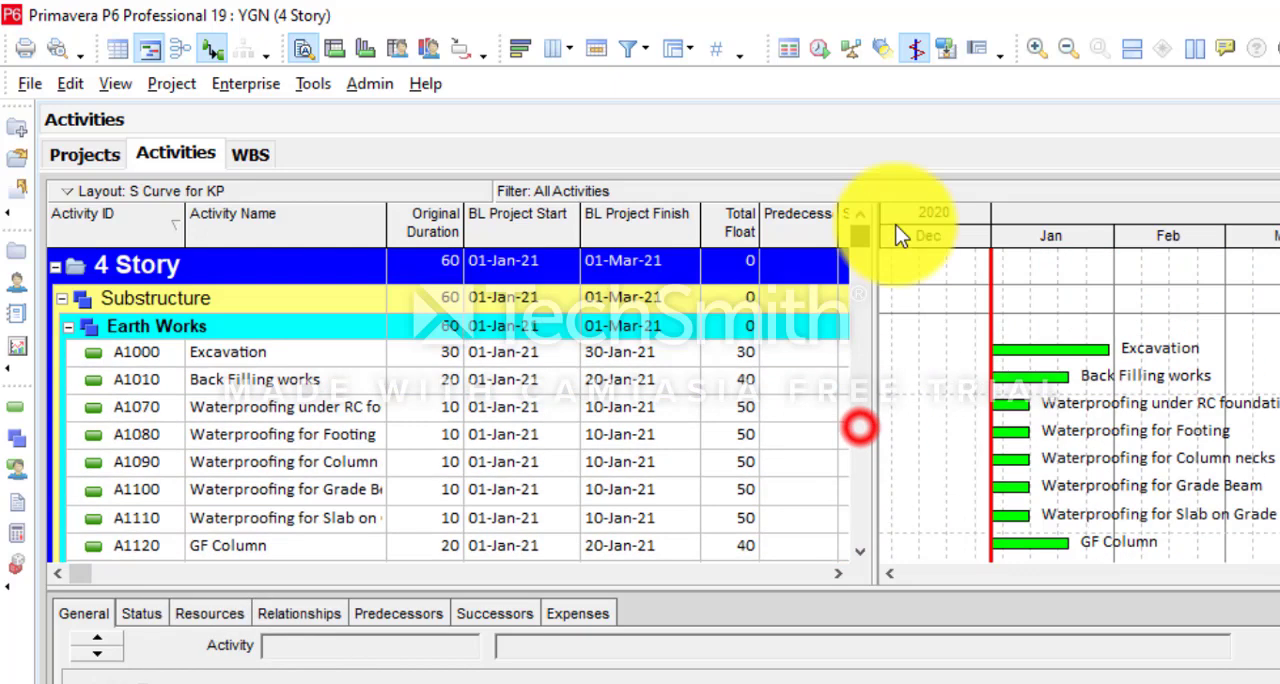
{"action": "left_click", "coordinate": [216, 415]}
{"action": "left_click", "coordinate": [300, 519], "text": "shift"}
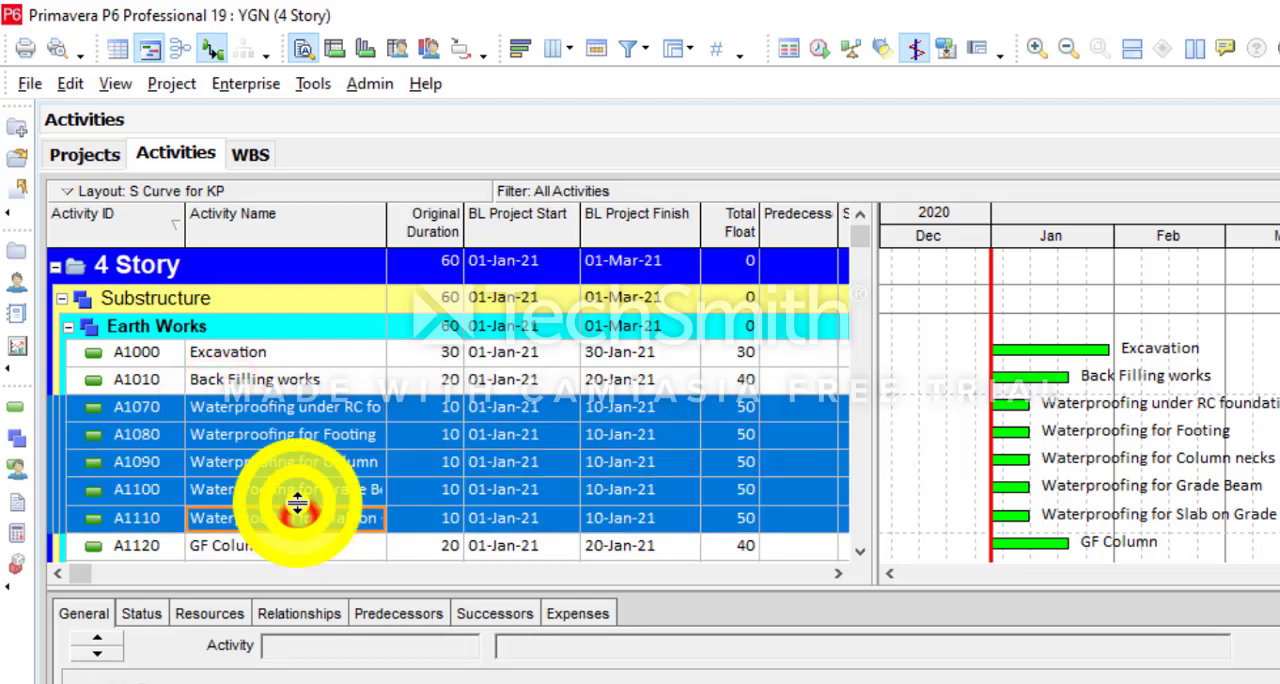
{"action": "right_click", "coordinate": [288, 508]}
{"action": "left_click", "coordinate": [375, 397]}
{"action": "left_click", "coordinate": [860, 430]}
{"action": "left_click", "coordinate": [863, 435]}
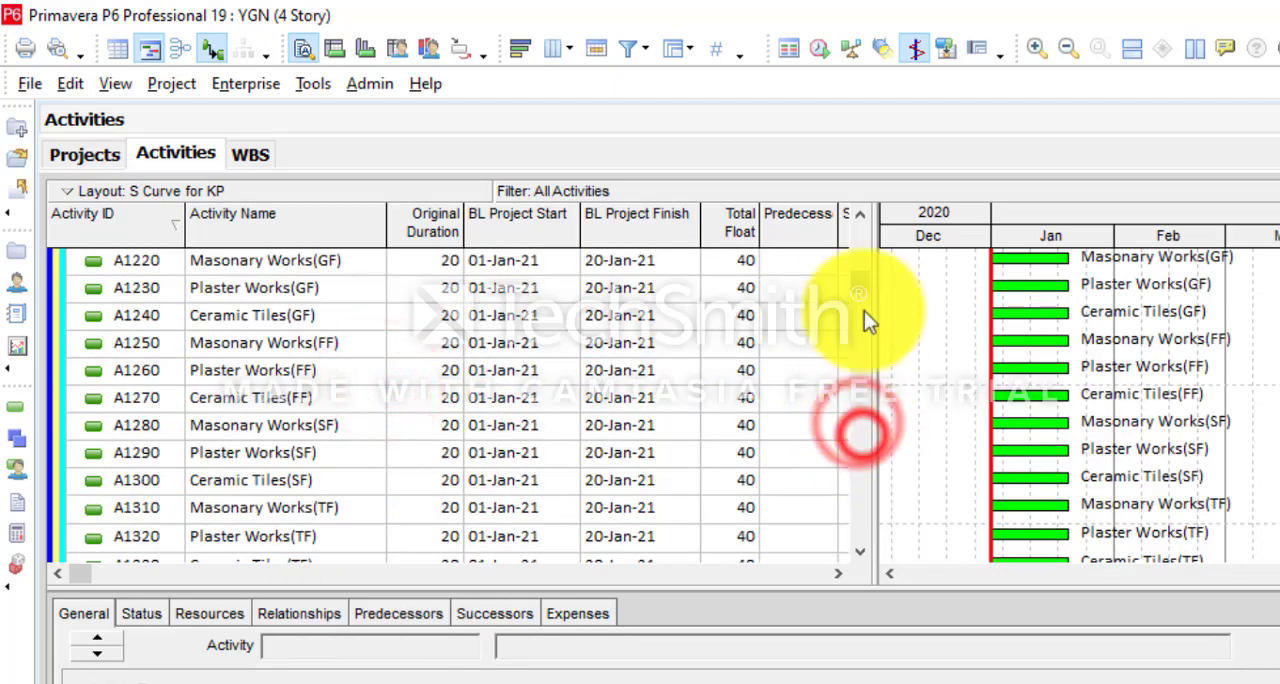
{"action": "left_click_drag", "start_coordinate": [862, 281], "coordinate": [859, 210]}
{"action": "right_click", "coordinate": [182, 423]}
{"action": "left_click", "coordinate": [227, 432]}
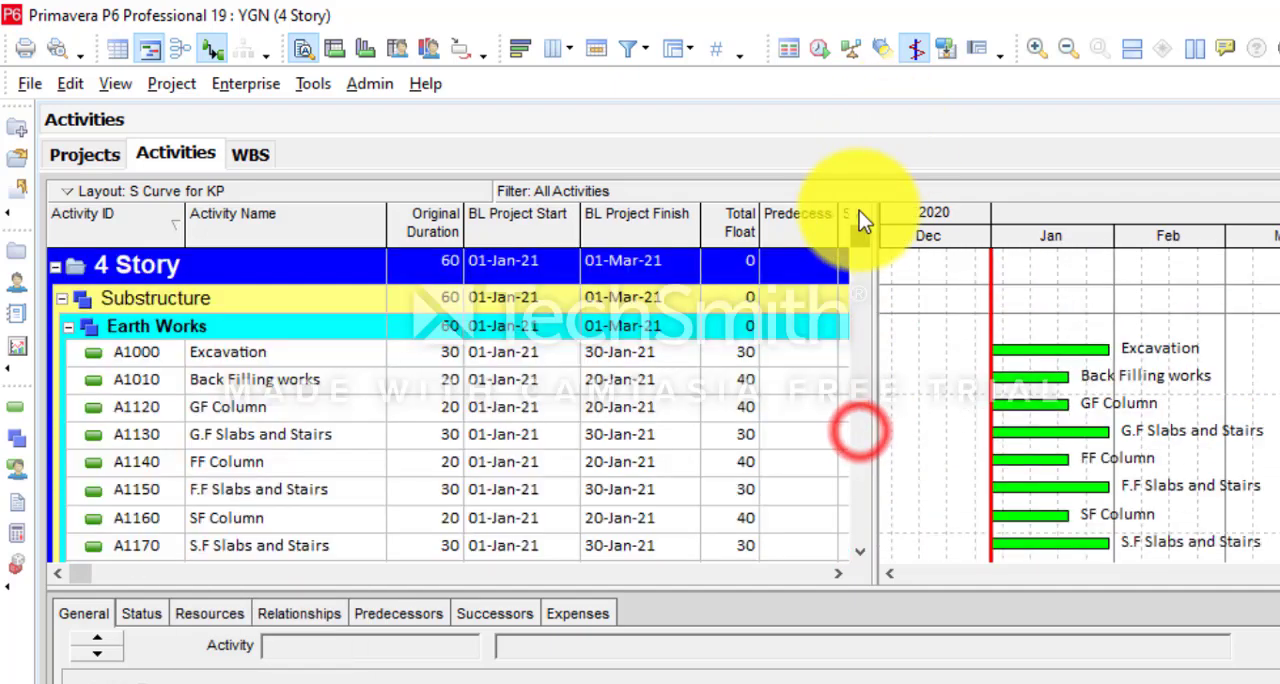
- Move activities A1120 to A1210, GF Column through RF Slabs and Stairs, from Earth Works to Ground Floor under Superstructure
{"action": "left_click", "coordinate": [300, 418]}
{"action": "scroll", "coordinate": [306, 514], "scroll_direction": "down", "scroll_amount": 2}
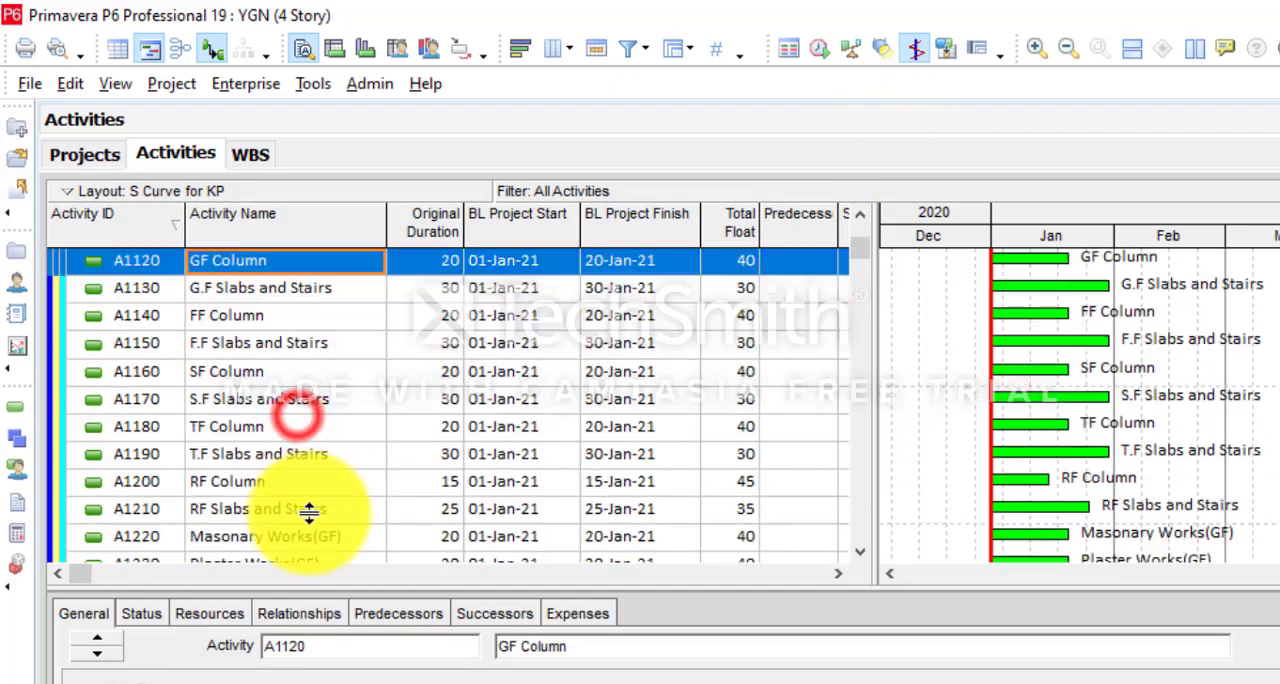
{"action": "left_click", "coordinate": [309, 513], "text": "shift"}
{"action": "right_click", "coordinate": [313, 397]}
{"action": "left_click", "coordinate": [316, 402]}
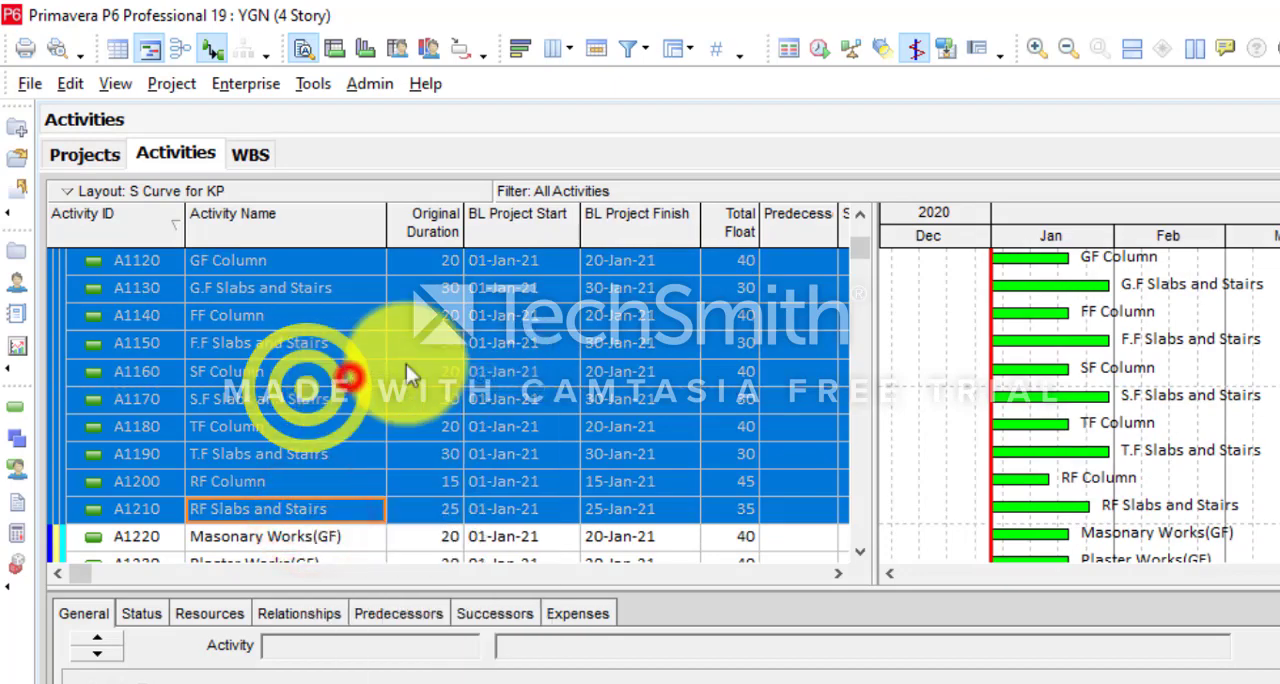
{"action": "left_click_drag", "start_coordinate": [858, 252], "coordinate": [855, 454]}
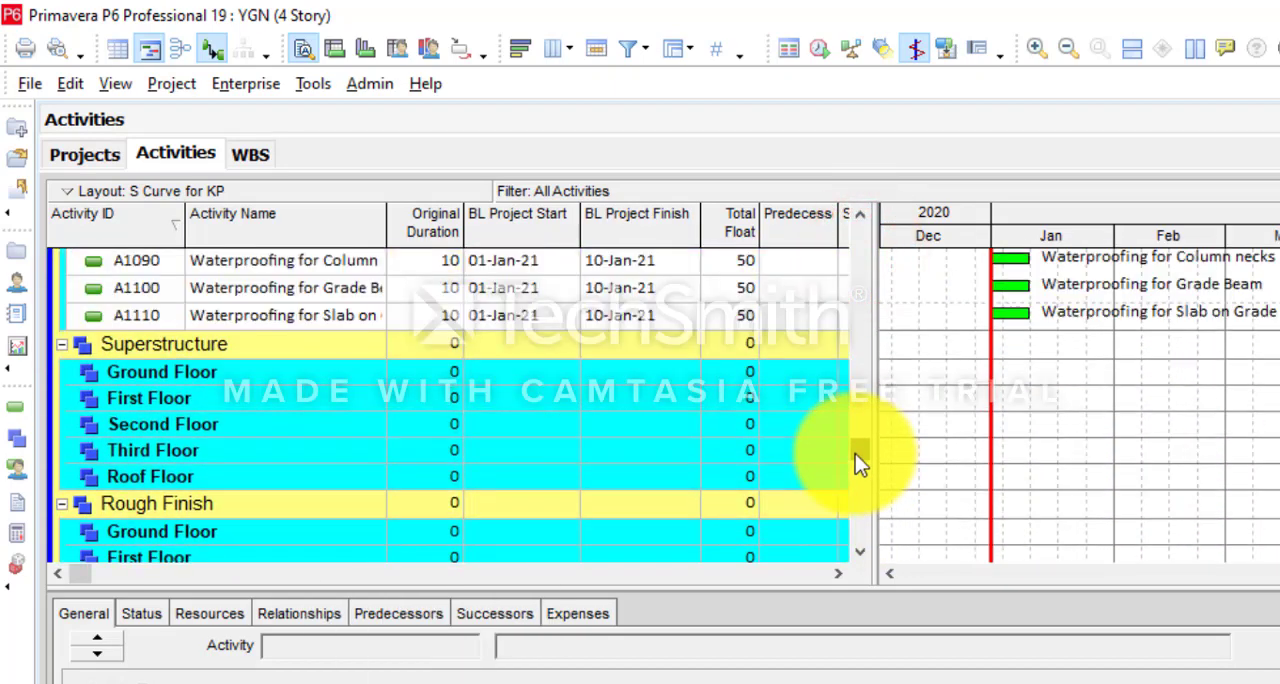
{"action": "left_click", "coordinate": [198, 386]}
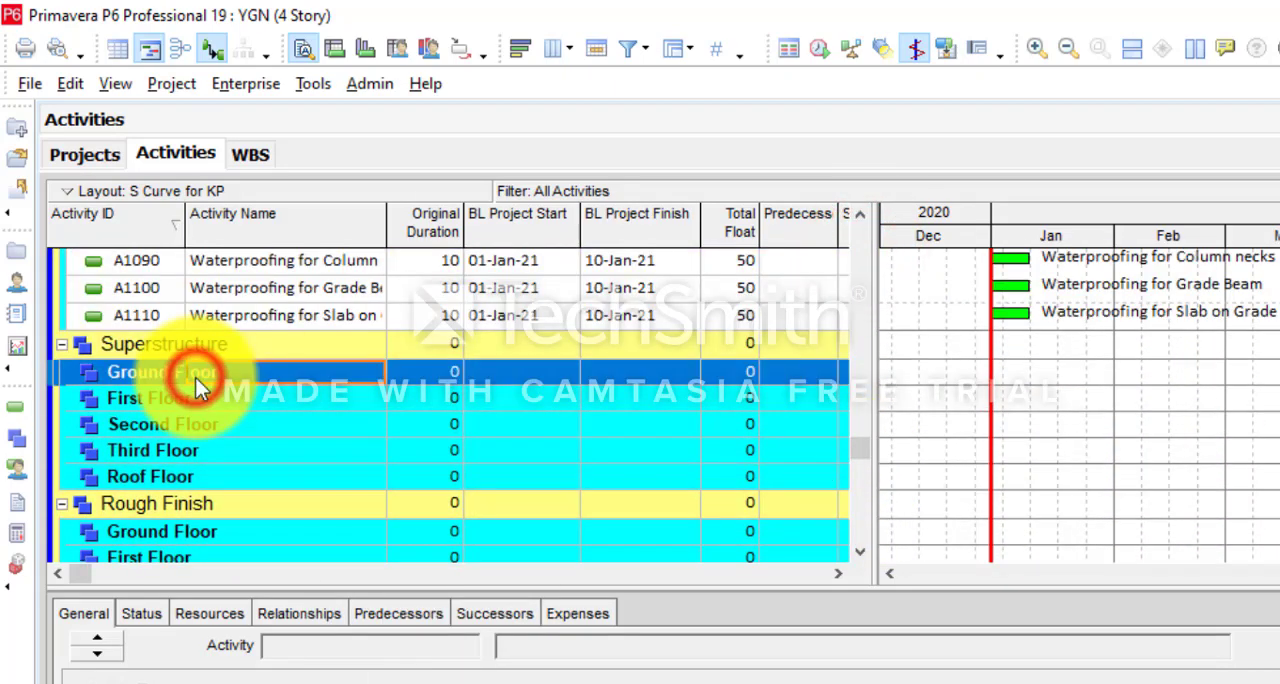
{"action": "right_click", "coordinate": [131, 377]}
{"action": "left_click", "coordinate": [203, 437]}
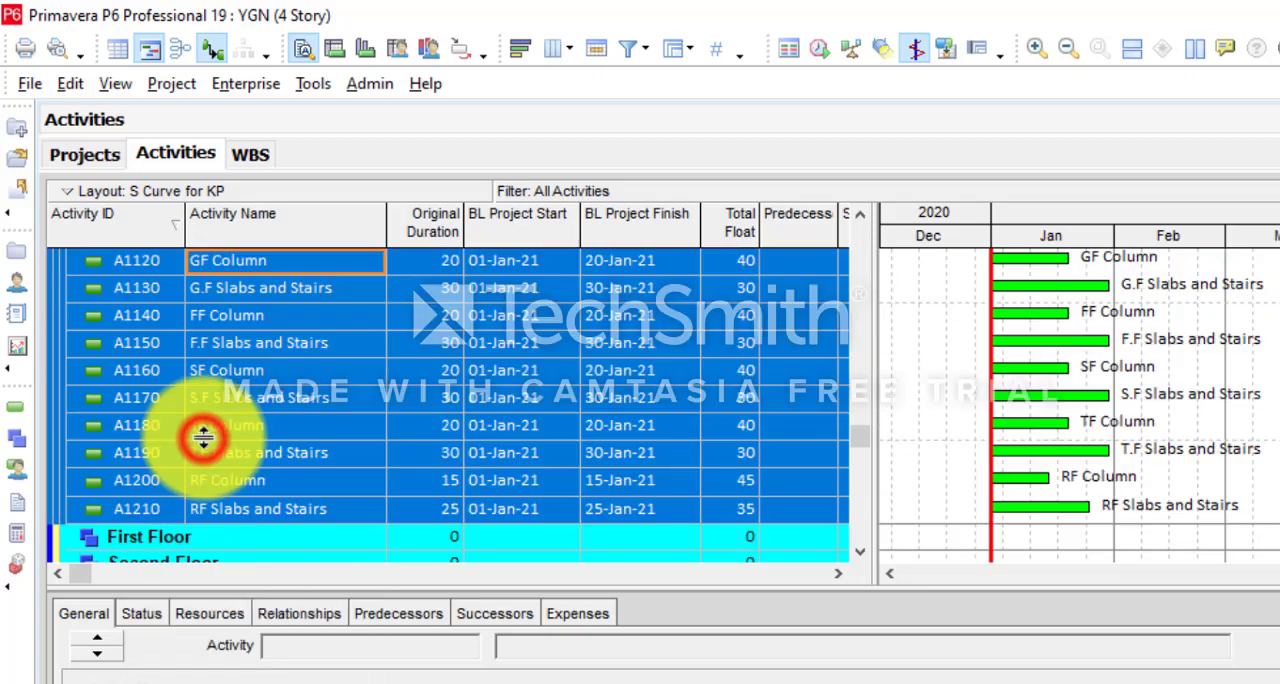
- Move FF Column and F.F Slabs and Stairs from Ground Floor to First Floor under Superstructure
{"action": "scroll", "coordinate": [258, 315], "scroll_direction": "down", "scroll_amount": 1}
{"action": "scroll", "coordinate": [258, 315], "scroll_direction": "up", "scroll_amount": 1}
{"action": "left_click", "coordinate": [258, 315]}
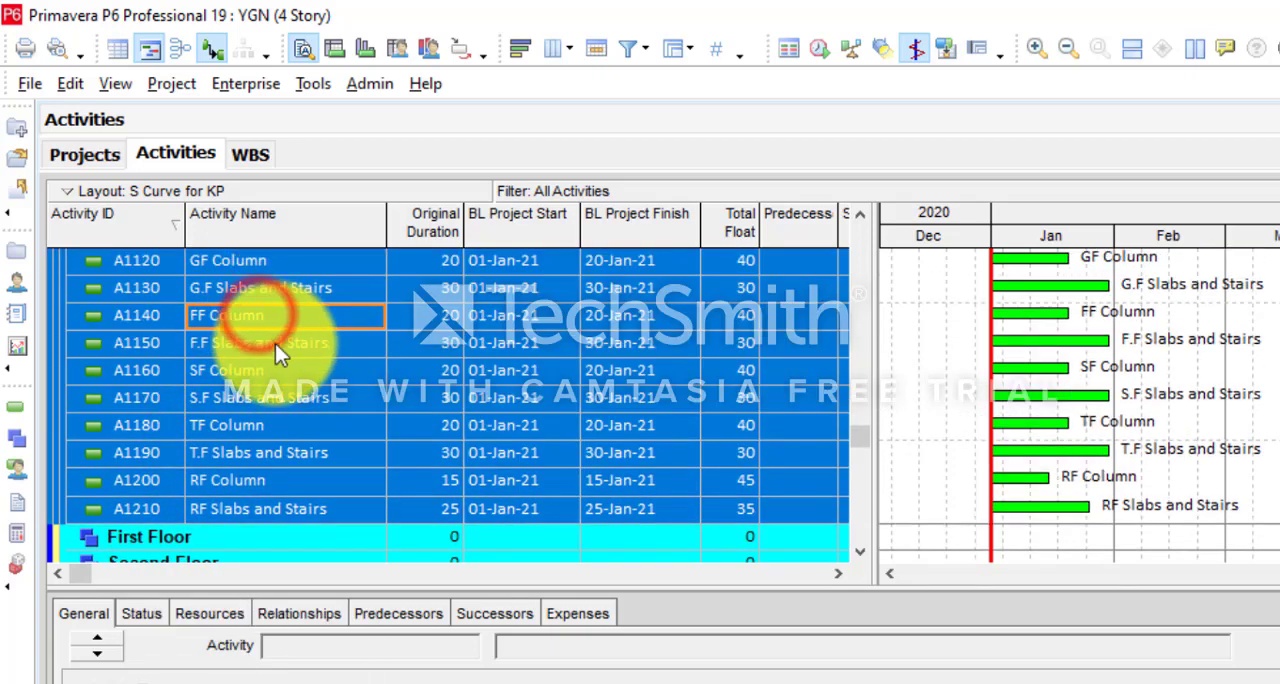
{"action": "left_click", "coordinate": [275, 343], "text": "shift"}
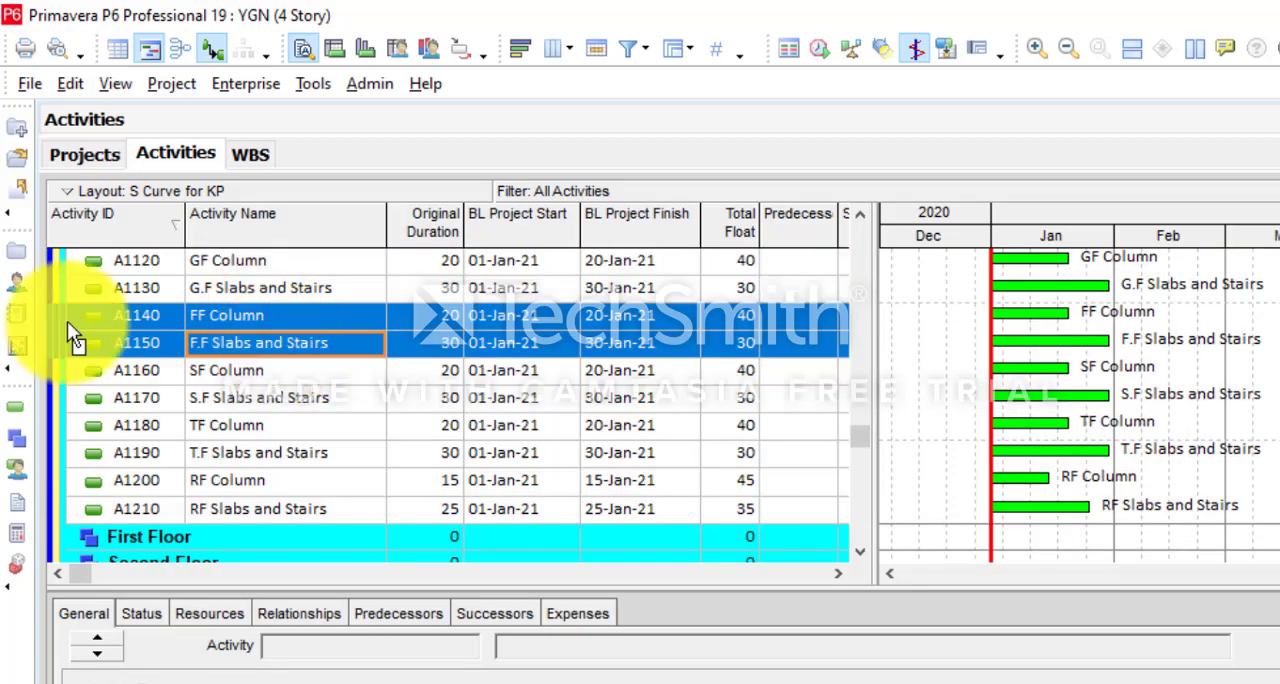
{"action": "left_click_drag", "start_coordinate": [67, 321], "coordinate": [79, 526]}
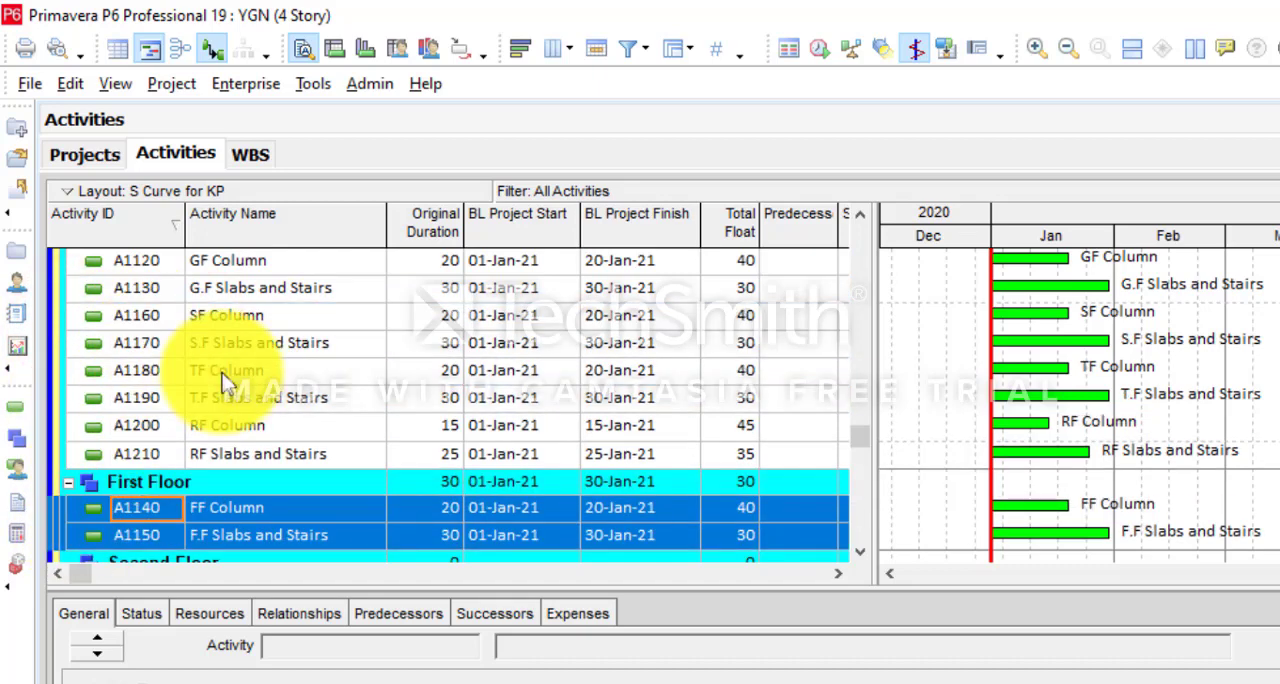
{"action": "left_click", "coordinate": [210, 320]}
{"action": "left_click", "coordinate": [225, 343], "text": "shift"}
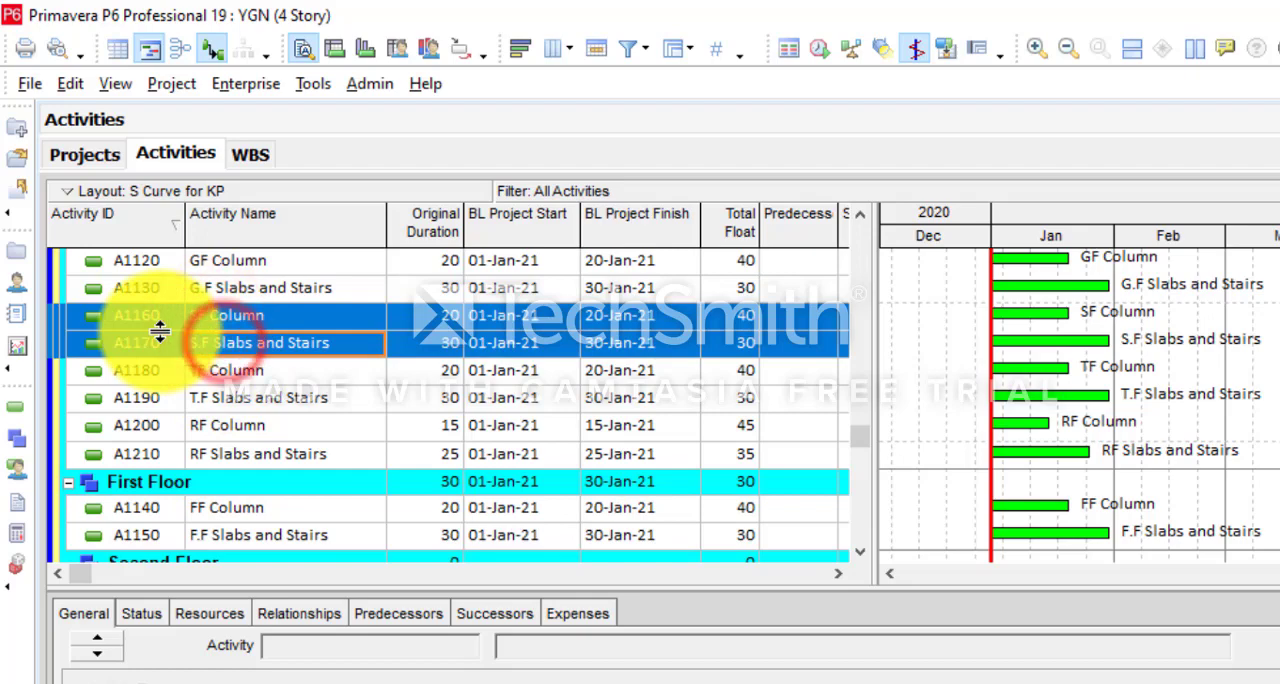
{"action": "left_click_drag", "start_coordinate": [160, 333], "coordinate": [179, 367]}
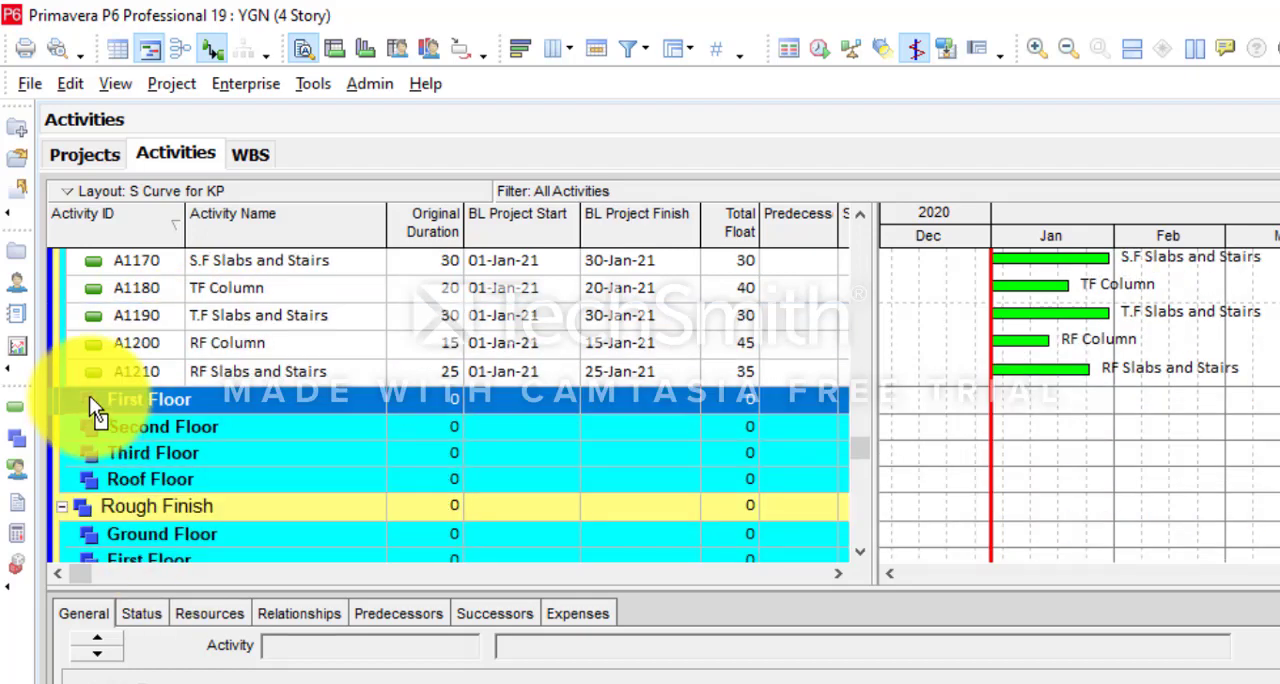
{"action": "left_click_drag", "start_coordinate": [90, 397], "coordinate": [90, 397]}
{"action": "scroll", "coordinate": [90, 398], "scroll_direction": "up", "scroll_amount": 2}
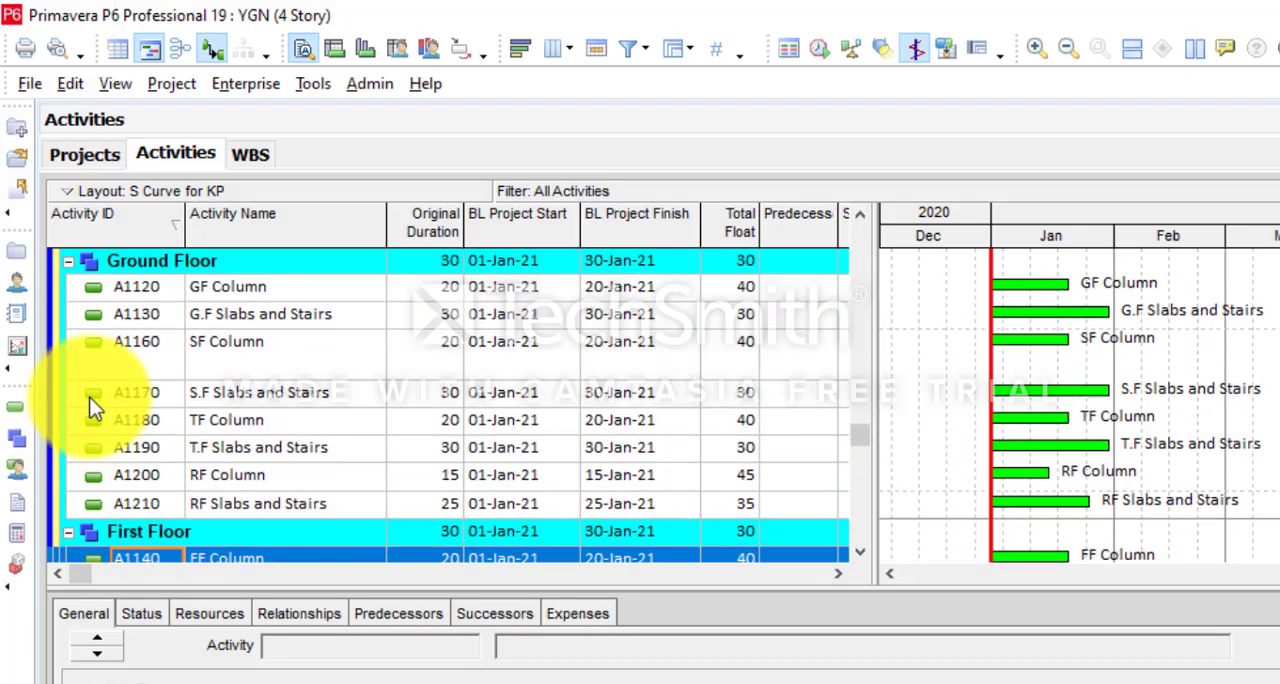
- Move SF Column and S.F Slabs and Stairs from Ground Floor to Second Floor under Superstructure
{"action": "left_click", "coordinate": [86, 359]}
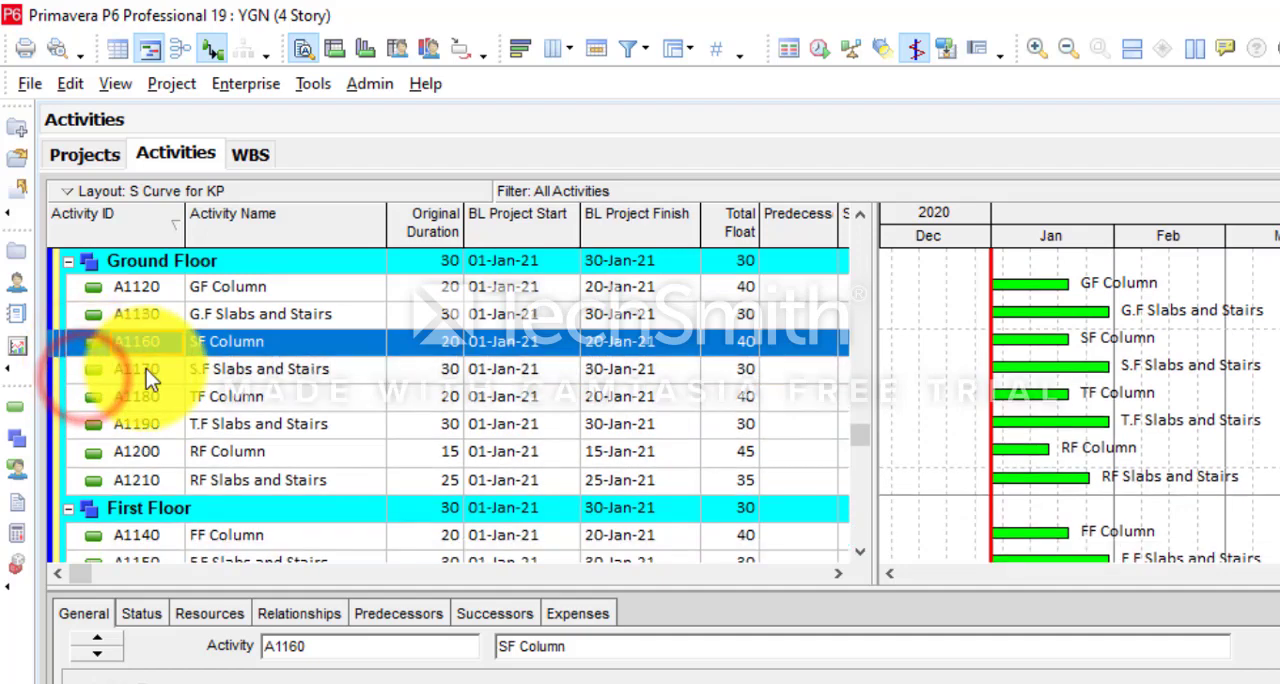
{"action": "left_click", "coordinate": [146, 369], "text": "shift"}
{"action": "left_click_drag", "start_coordinate": [57, 345], "coordinate": [117, 487]}
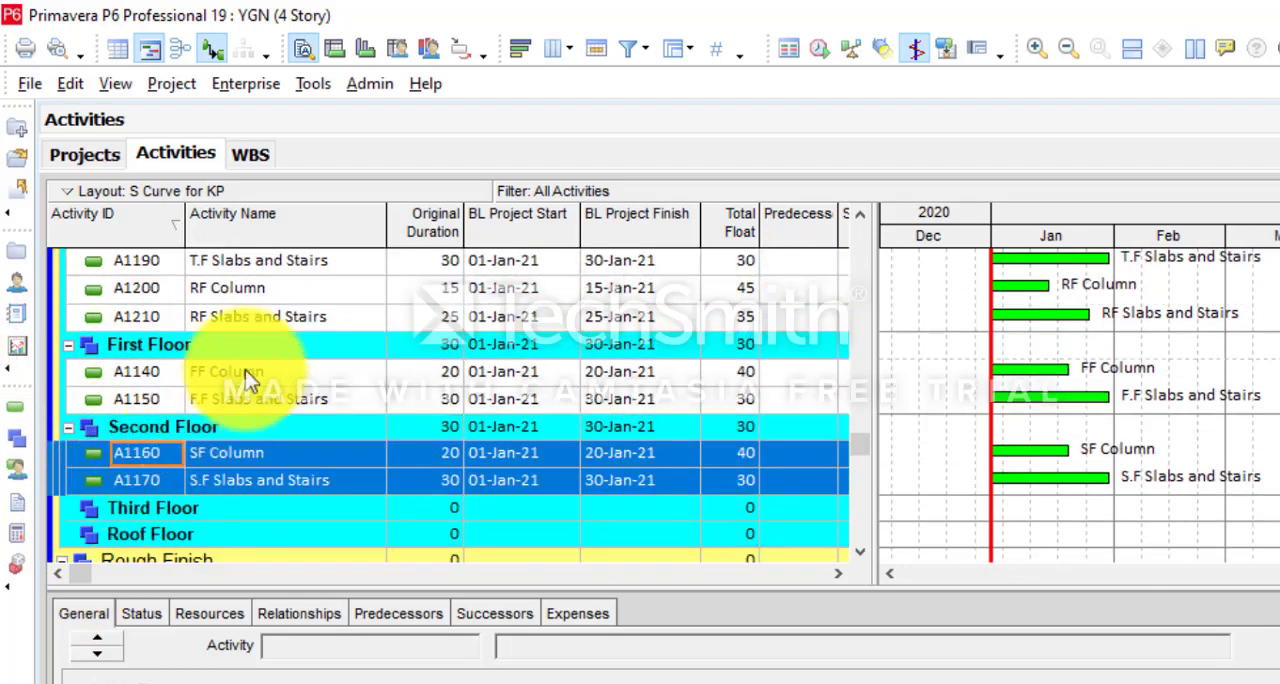
- Move TF Column and T.F Slabs and Stairs from Ground Floor to Third Floor under Superstructure
{"action": "scroll", "coordinate": [261, 356], "scroll_direction": "up", "scroll_amount": 2}
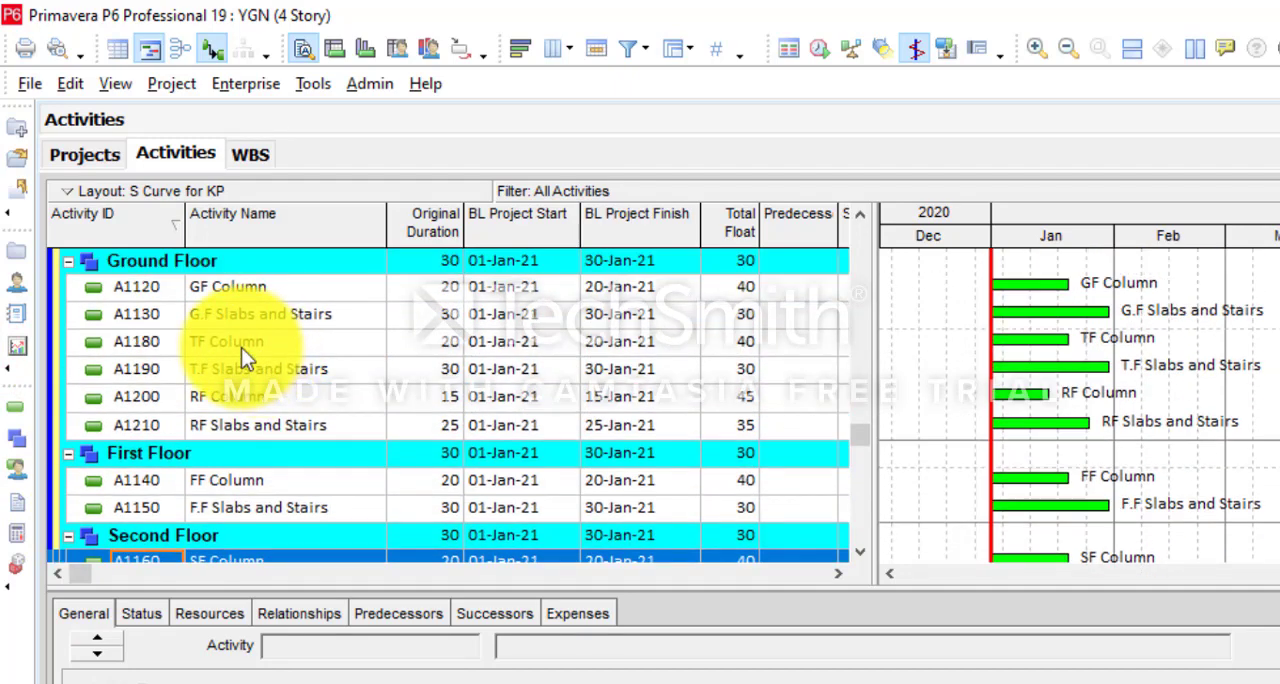
{"action": "left_click", "coordinate": [241, 347]}
{"action": "left_click", "coordinate": [266, 363], "text": "shift"}
{"action": "right_click", "coordinate": [286, 345]}
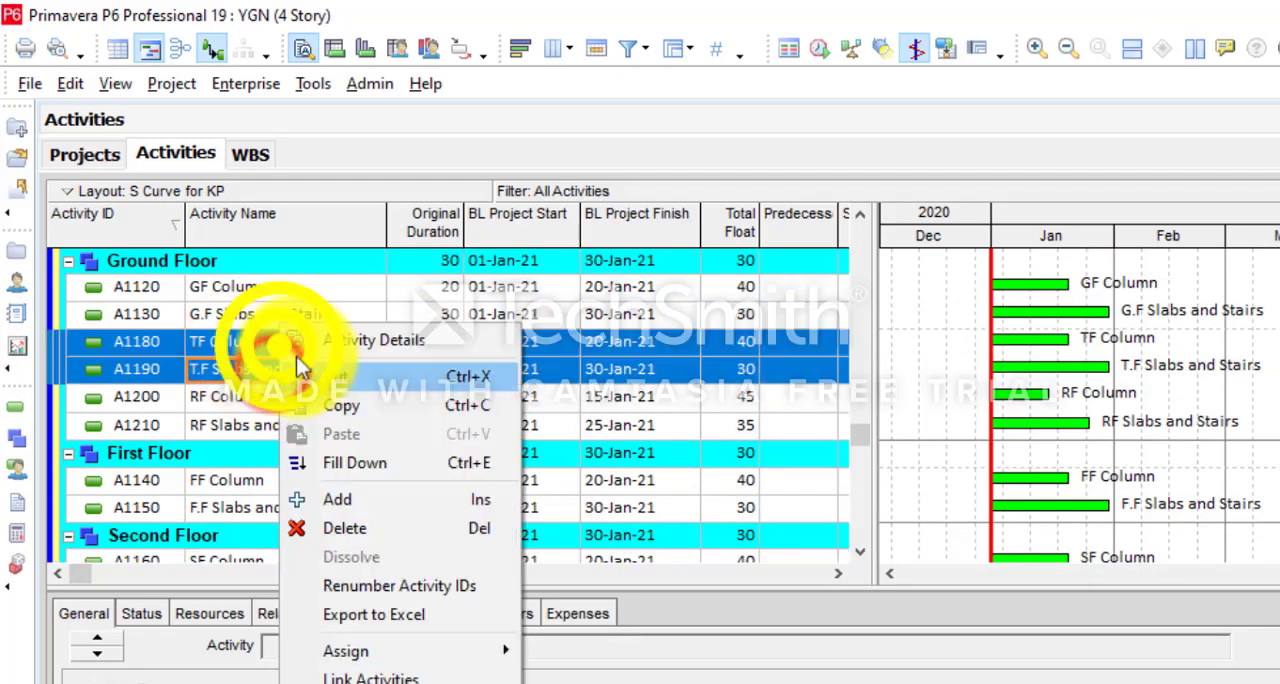
{"action": "left_click", "coordinate": [335, 371]}
{"action": "scroll", "coordinate": [231, 480], "scroll_direction": "down", "scroll_amount": 2}
{"action": "left_click", "coordinate": [138, 506]}
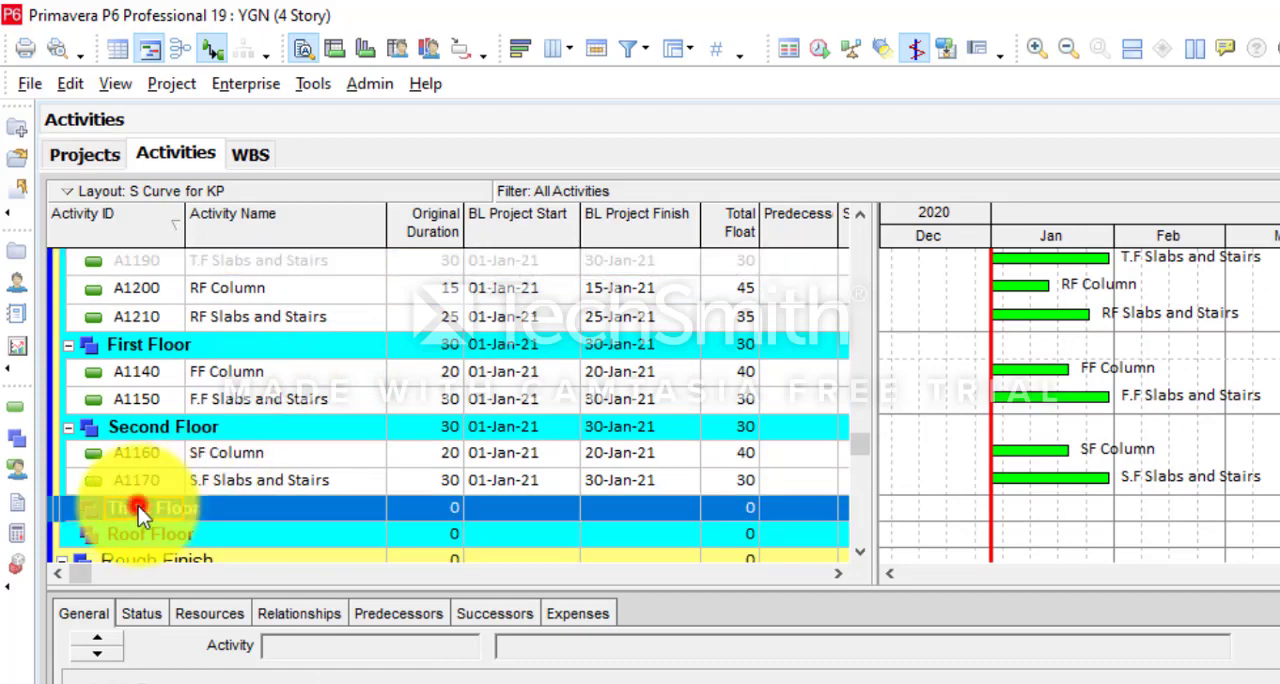
{"action": "right_click", "coordinate": [138, 506]}
{"action": "left_click", "coordinate": [200, 436]}
- Move RF Column and RF Slabs and Stairs from Ground Floor to Roof Floor under Superstructure
{"action": "scroll", "coordinate": [240, 390], "scroll_direction": "up", "scroll_amount": 2}
{"action": "left_click", "coordinate": [266, 342]}
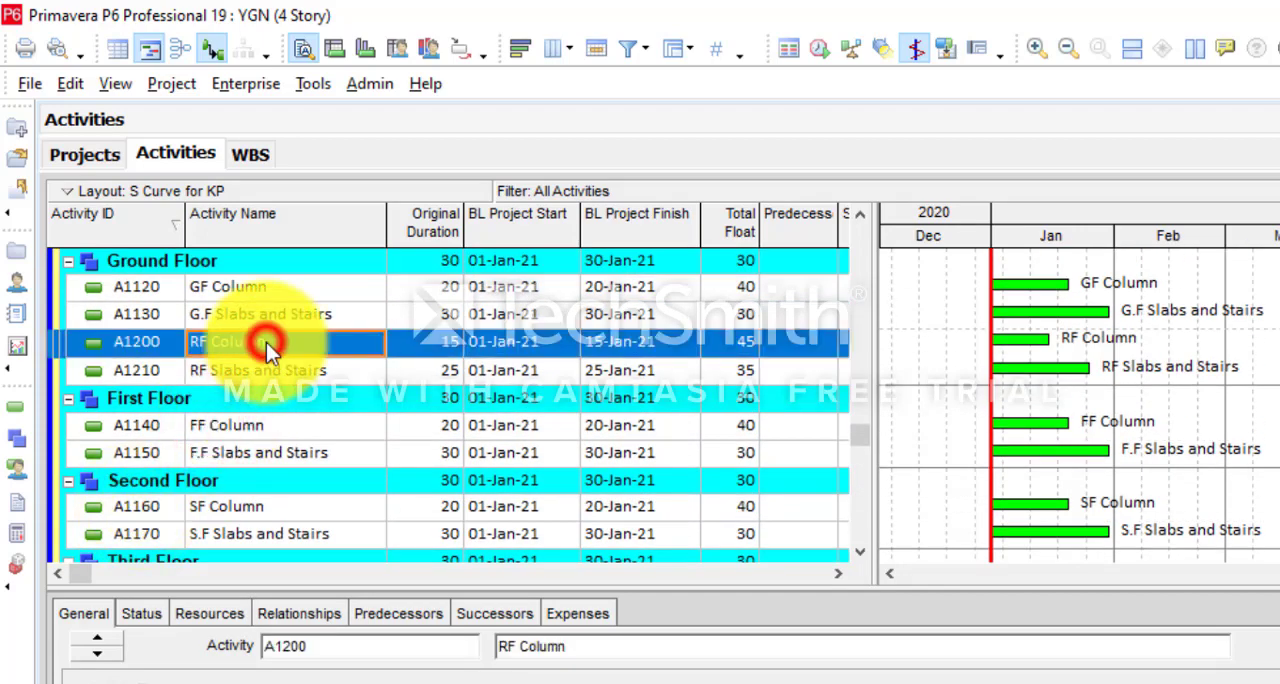
{"action": "left_click", "coordinate": [282, 370], "text": "shift"}
{"action": "scroll", "coordinate": [184, 458], "scroll_direction": "down", "scroll_amount": 3}
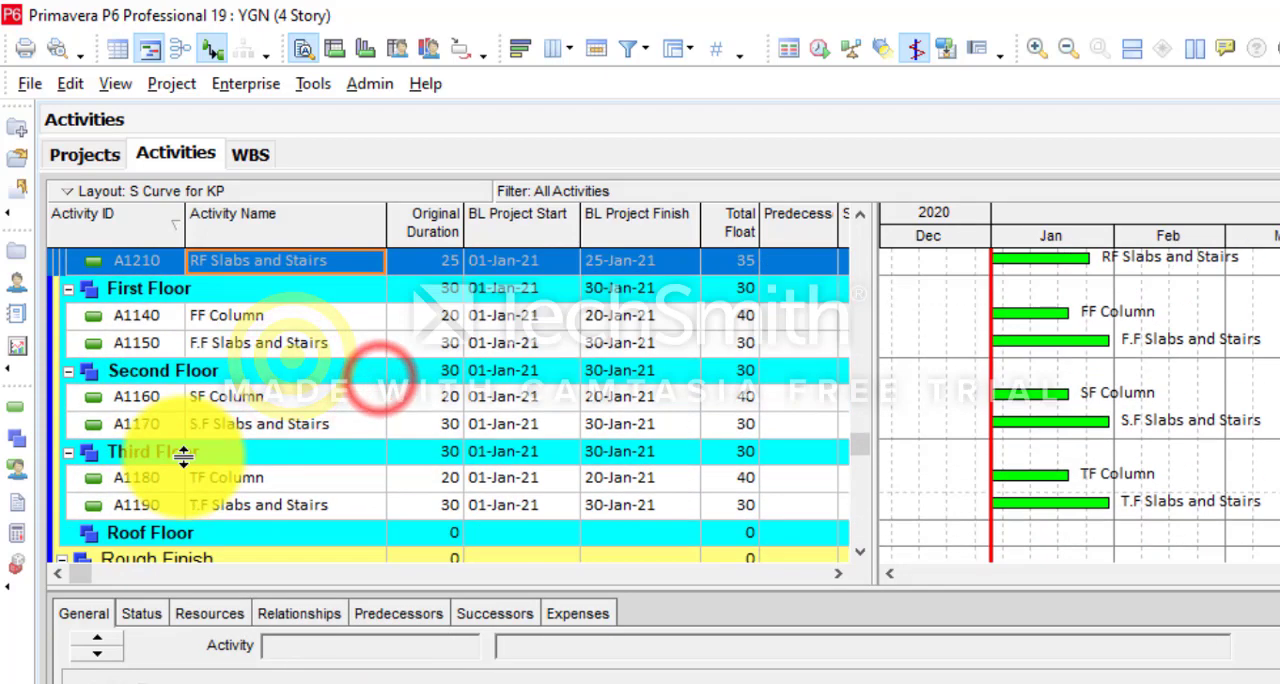
{"action": "right_click", "coordinate": [145, 505]}
{"action": "left_click", "coordinate": [206, 433]}
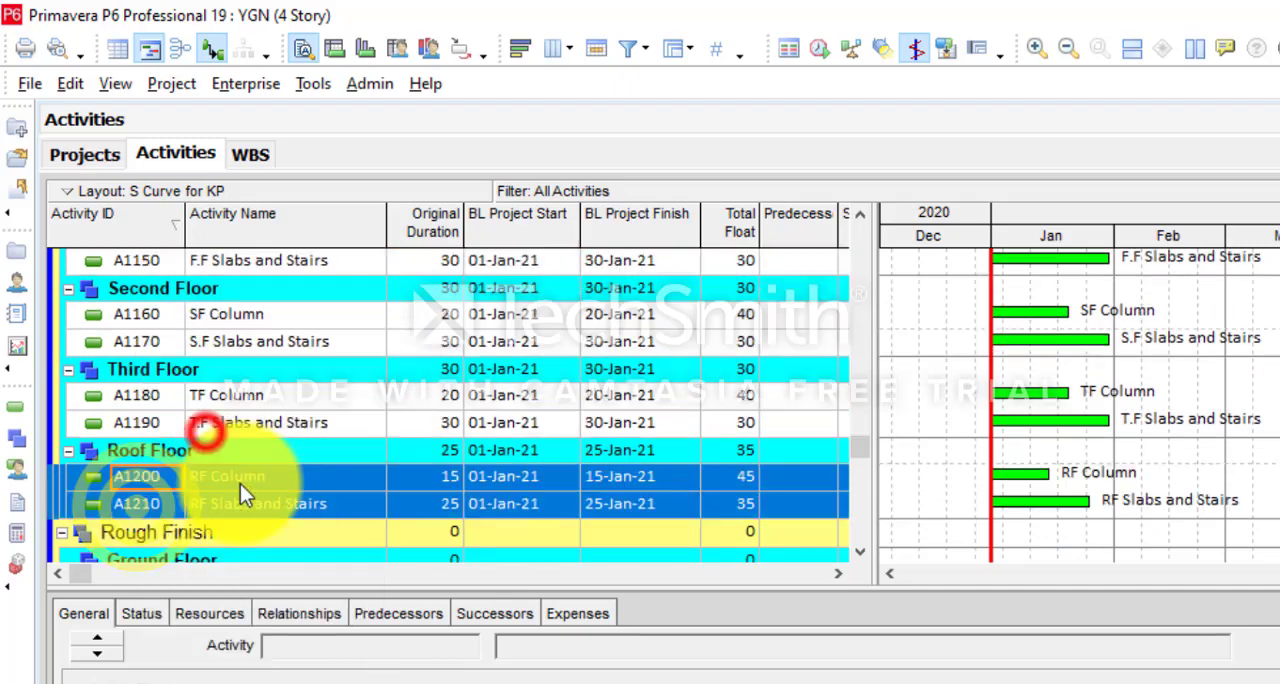
- Move the masonry, plaster and ceramic tile activities A1220 to A1360 from Earth Works to the Rough Finish WBS
{"action": "left_click_drag", "start_coordinate": [858, 443], "coordinate": [850, 228]}
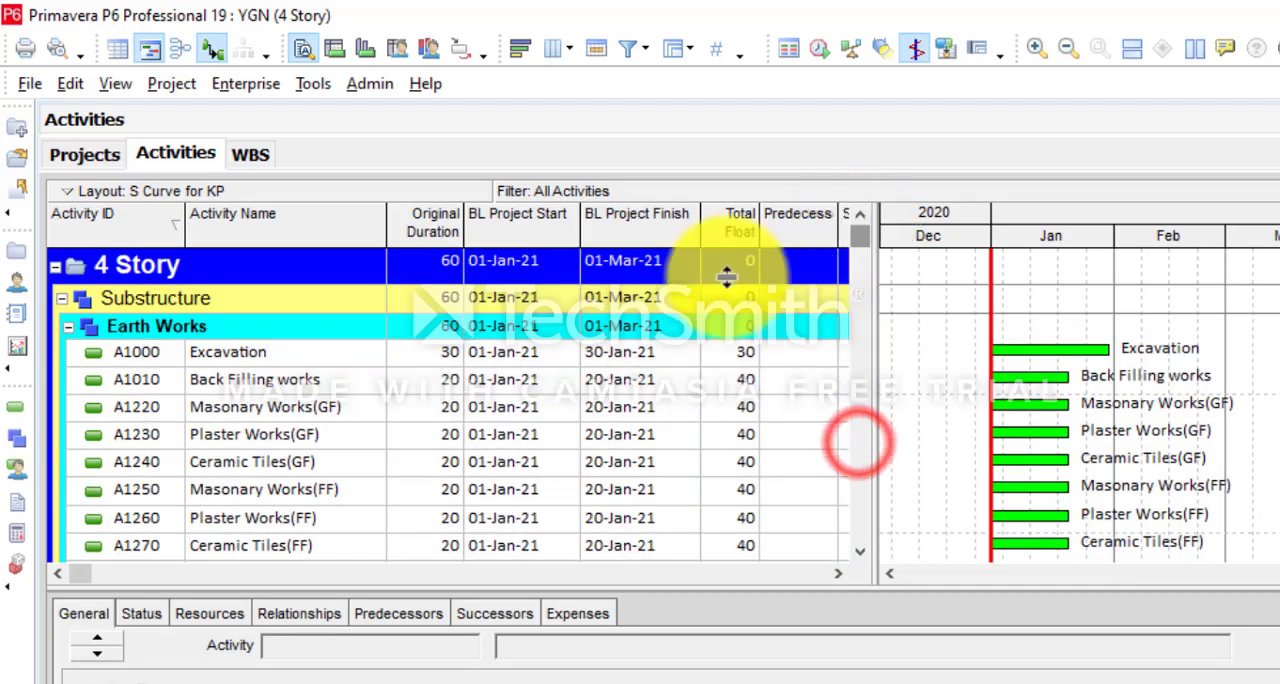
{"action": "left_click", "coordinate": [261, 408]}
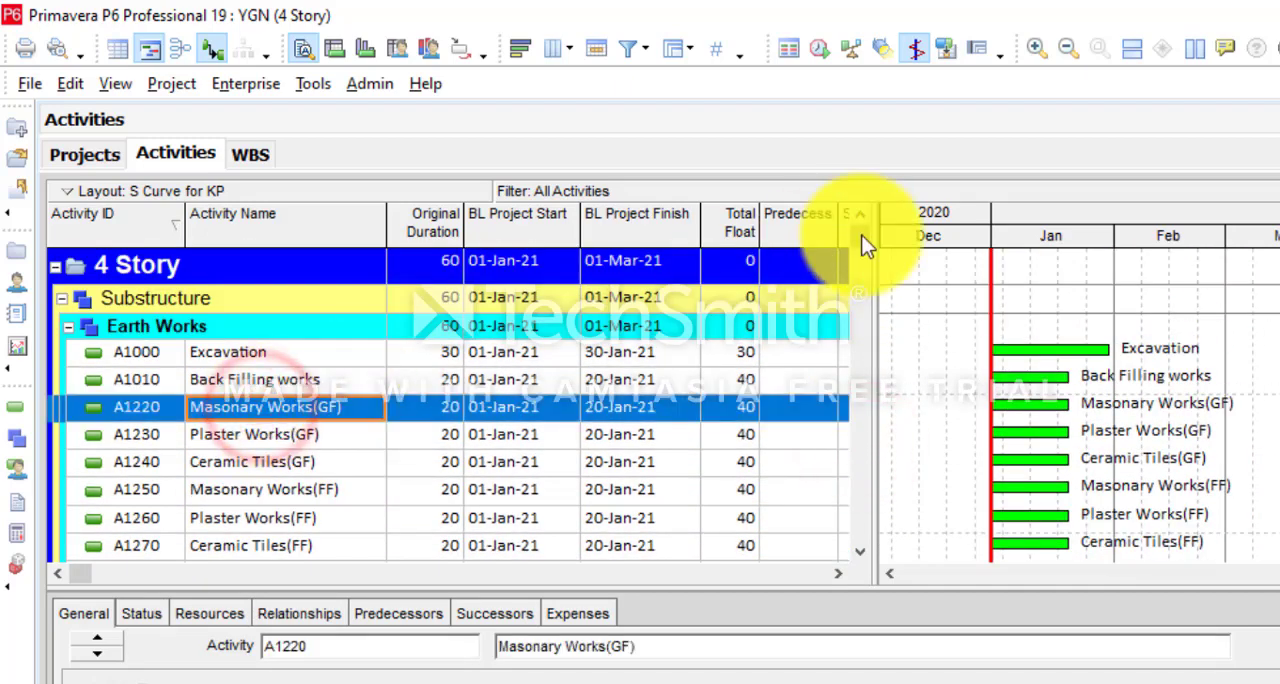
{"action": "left_click_drag", "start_coordinate": [866, 245], "coordinate": [849, 277]}
{"action": "scroll", "coordinate": [580, 366], "scroll_direction": "up", "scroll_amount": 3}
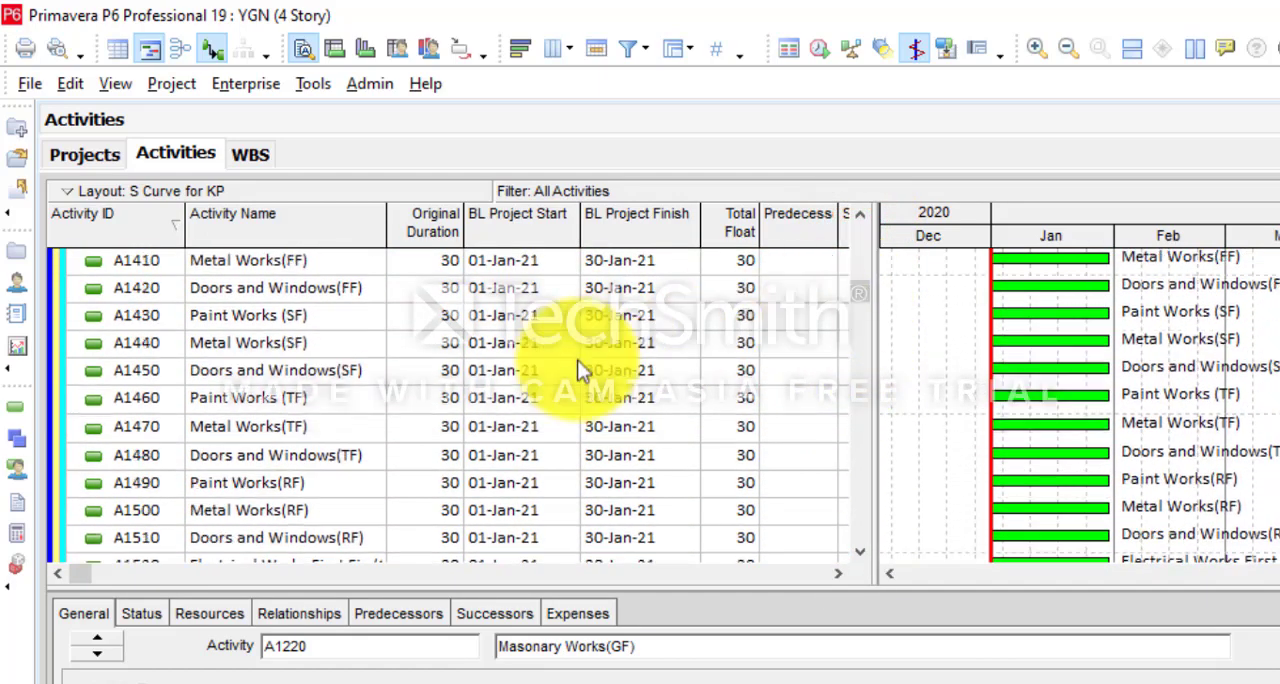
{"action": "scroll", "coordinate": [540, 375], "scroll_direction": "up", "scroll_amount": 4}
{"action": "left_click", "coordinate": [860, 242]}
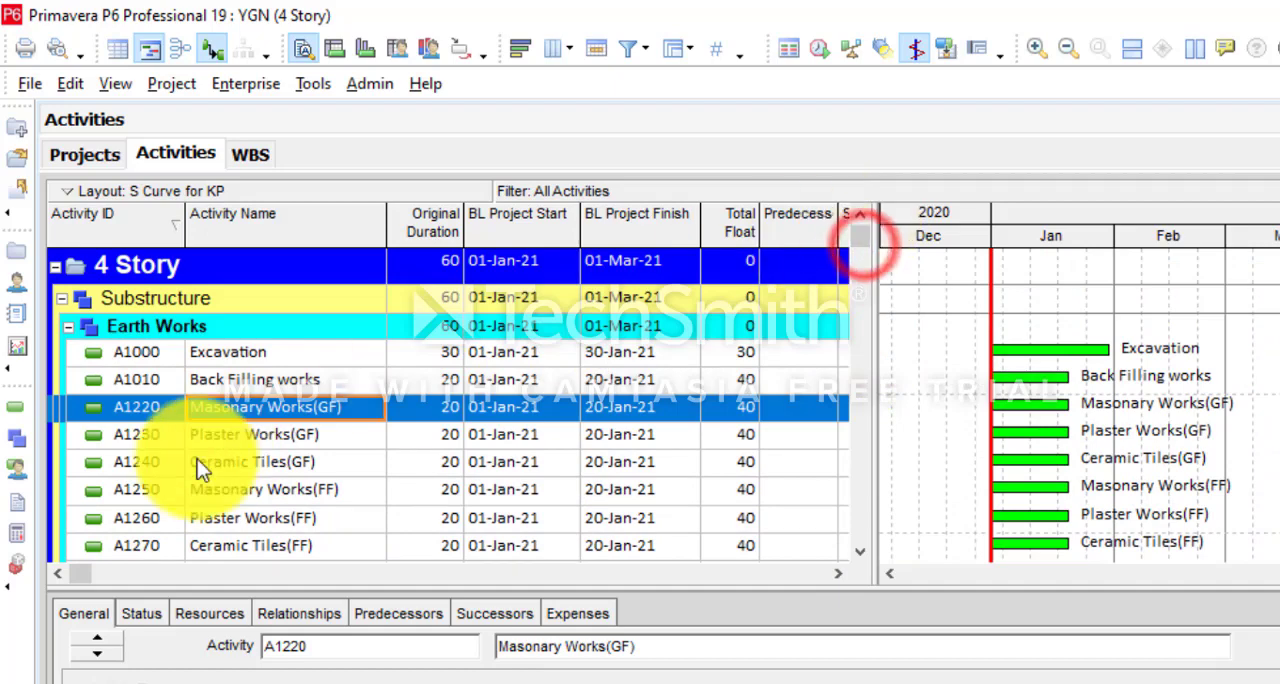
{"action": "left_click", "coordinate": [240, 463], "text": "shift"}
{"action": "left_click", "coordinate": [261, 516], "text": "shift"}
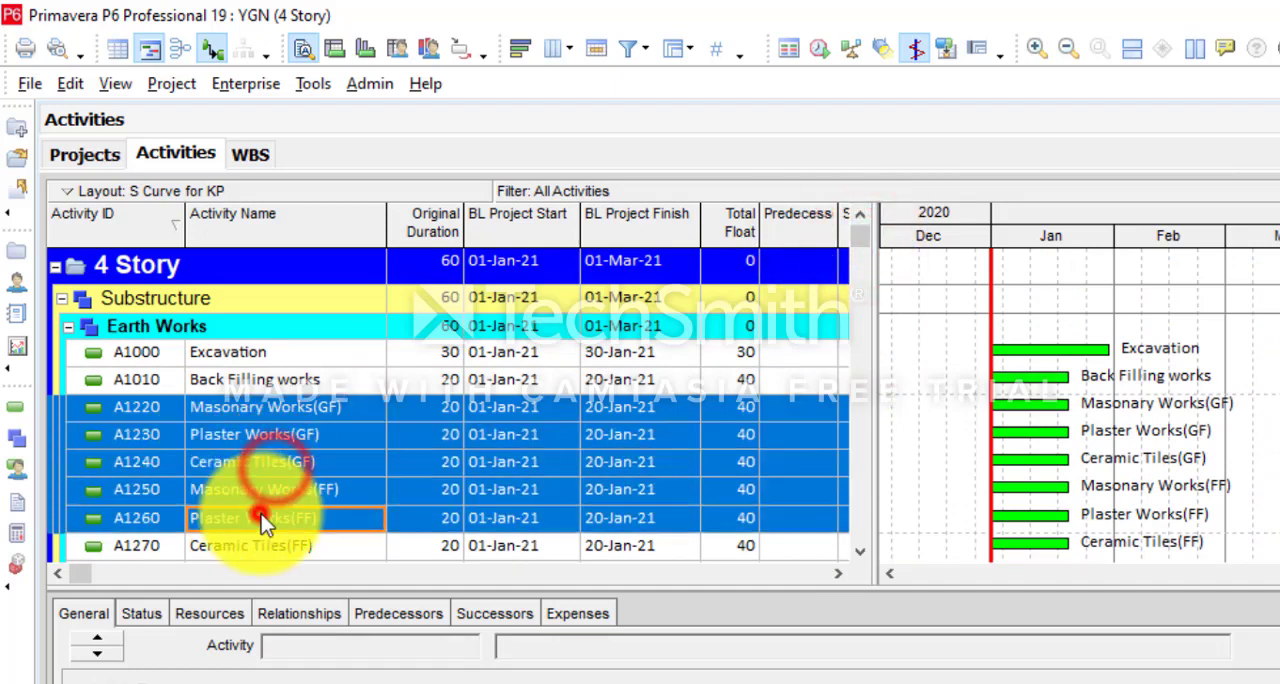
{"action": "scroll", "coordinate": [261, 514], "scroll_direction": "left", "scroll_amount": 1}
{"action": "scroll", "coordinate": [261, 514], "scroll_direction": "down", "scroll_amount": 4}
{"action": "left_click", "coordinate": [260, 470], "text": "shift"}
{"action": "right_click", "coordinate": [260, 357]}
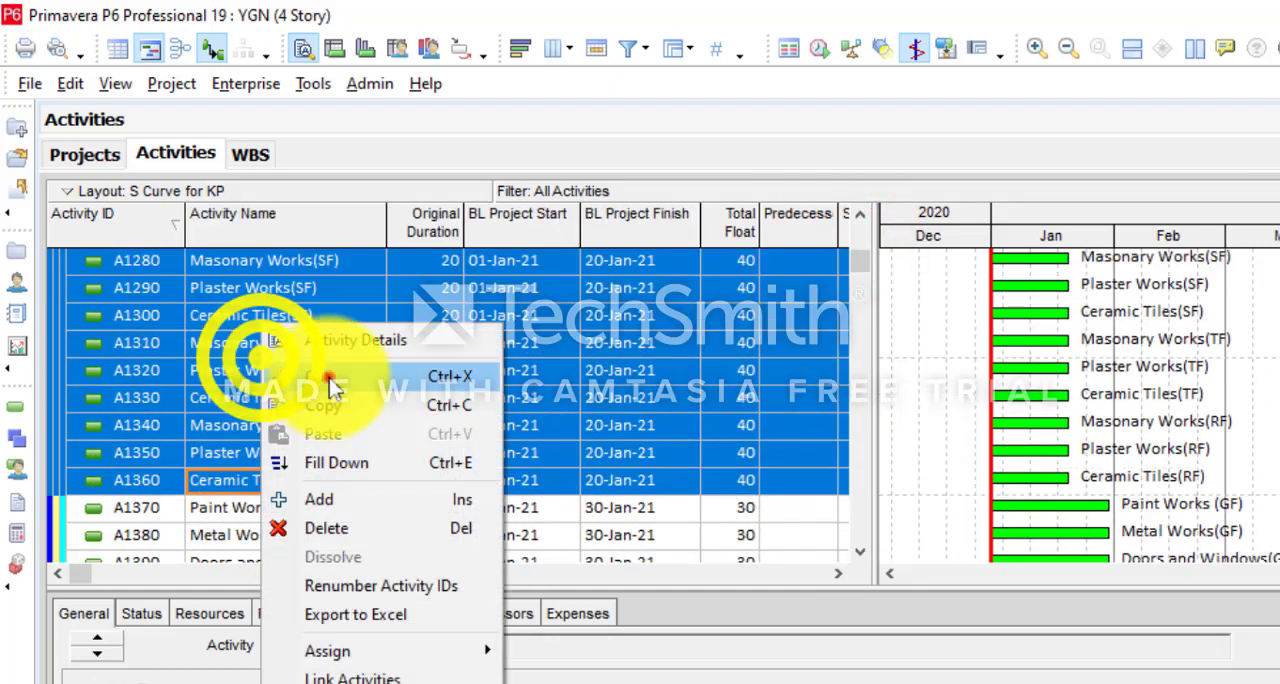
{"action": "left_click", "coordinate": [329, 378]}
{"action": "scroll", "coordinate": [329, 378], "scroll_direction": "down", "scroll_amount": 2}
{"action": "scroll", "coordinate": [177, 450], "scroll_direction": "down", "scroll_amount": 4}
{"action": "scroll", "coordinate": [170, 440], "scroll_direction": "up", "scroll_amount": 10}
{"action": "right_click", "coordinate": [130, 323]}
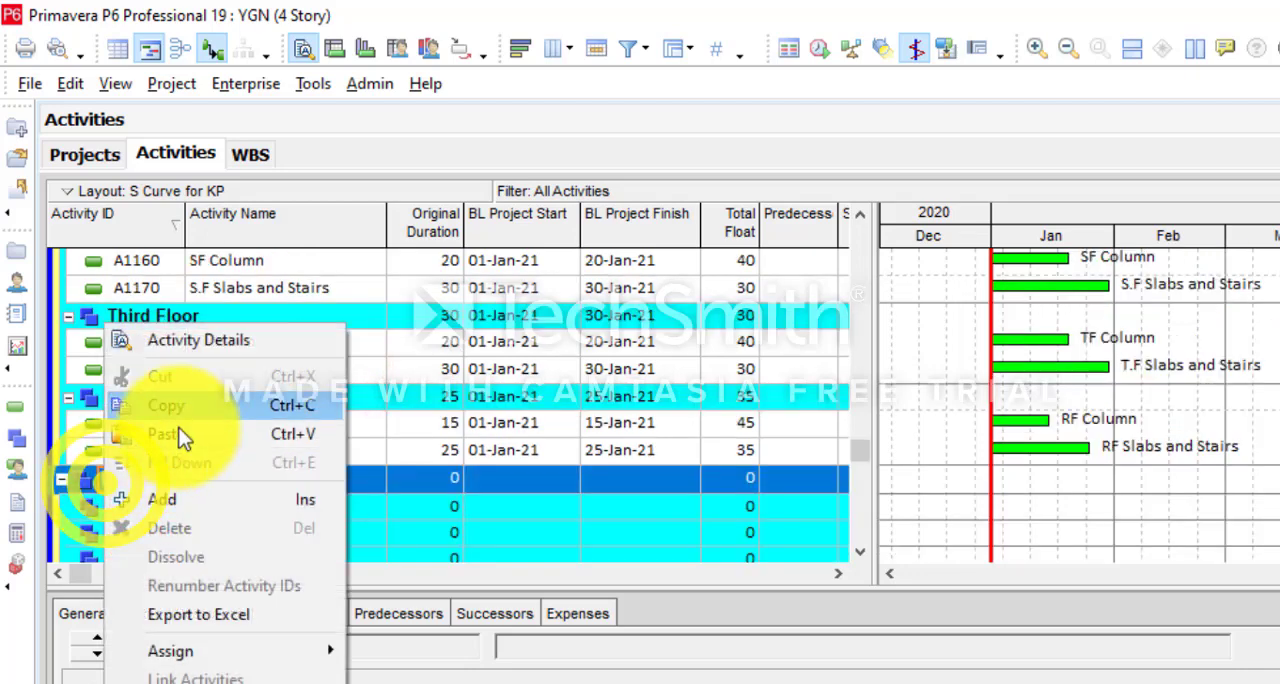
{"action": "left_click", "coordinate": [178, 436]}
- Move Masonary Works(GF), Plaster Works(GF) and Ceramic Tiles(GF) into Ground Floor under Rough Finish
{"action": "left_click", "coordinate": [335, 260]}
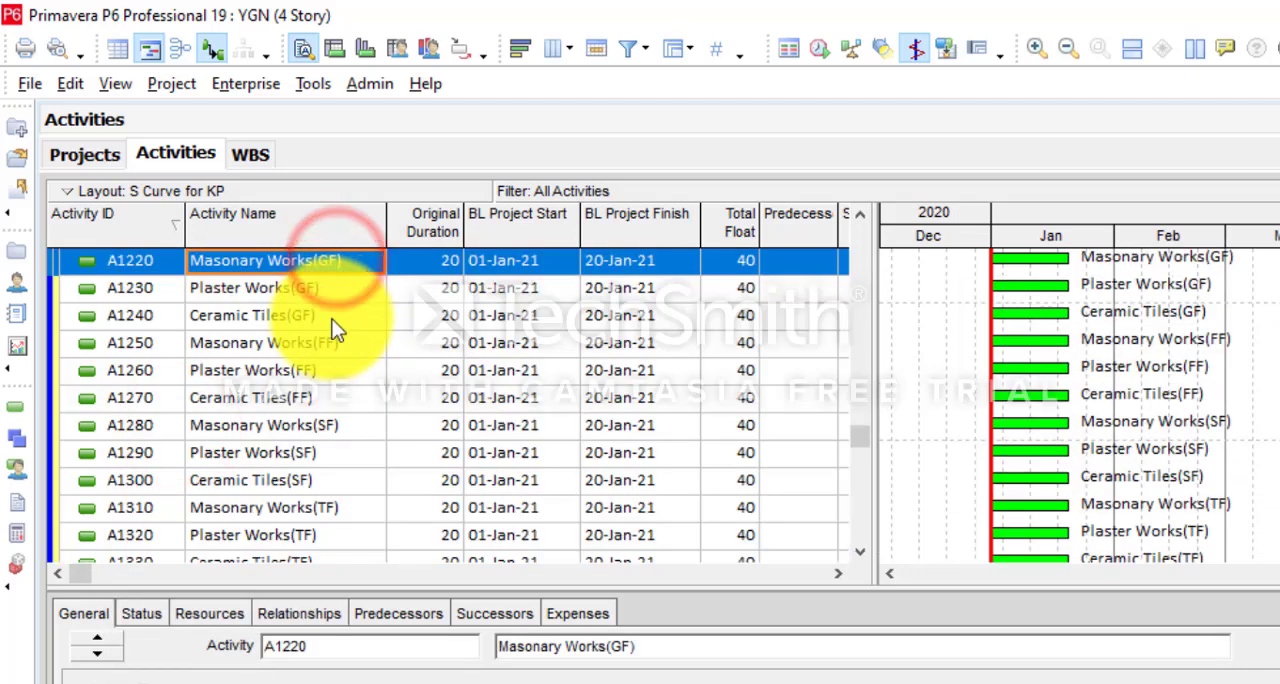
{"action": "left_click", "coordinate": [335, 320], "text": "shift"}
{"action": "right_click", "coordinate": [322, 303]}
{"action": "left_click", "coordinate": [297, 366]}
{"action": "scroll", "coordinate": [135, 486], "scroll_direction": "down", "scroll_amount": 3}
{"action": "left_click", "coordinate": [135, 483]}
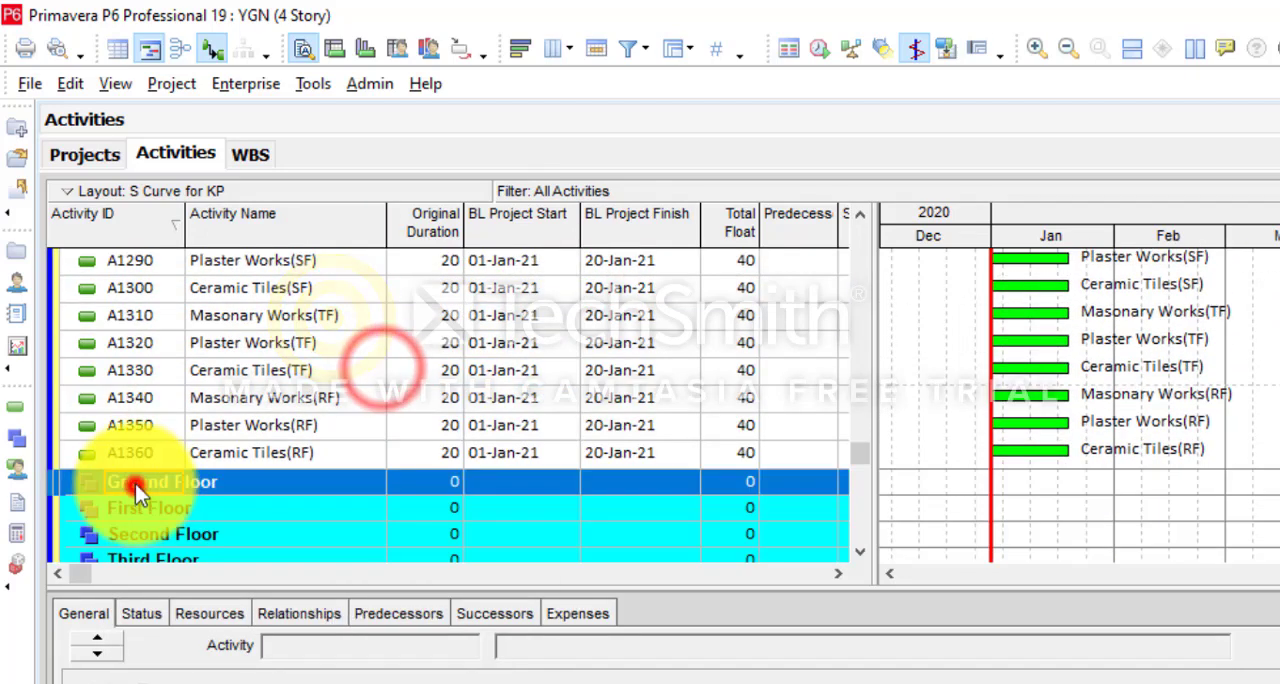
{"action": "right_click", "coordinate": [135, 483]}
{"action": "left_click", "coordinate": [217, 432]}
- Move Masonary Works(FF), Plaster Works(FF) and Ceramic Tiles(FF) into First Floor under Rough Finish
{"action": "scroll", "coordinate": [220, 423], "scroll_direction": "up", "scroll_amount": 5}
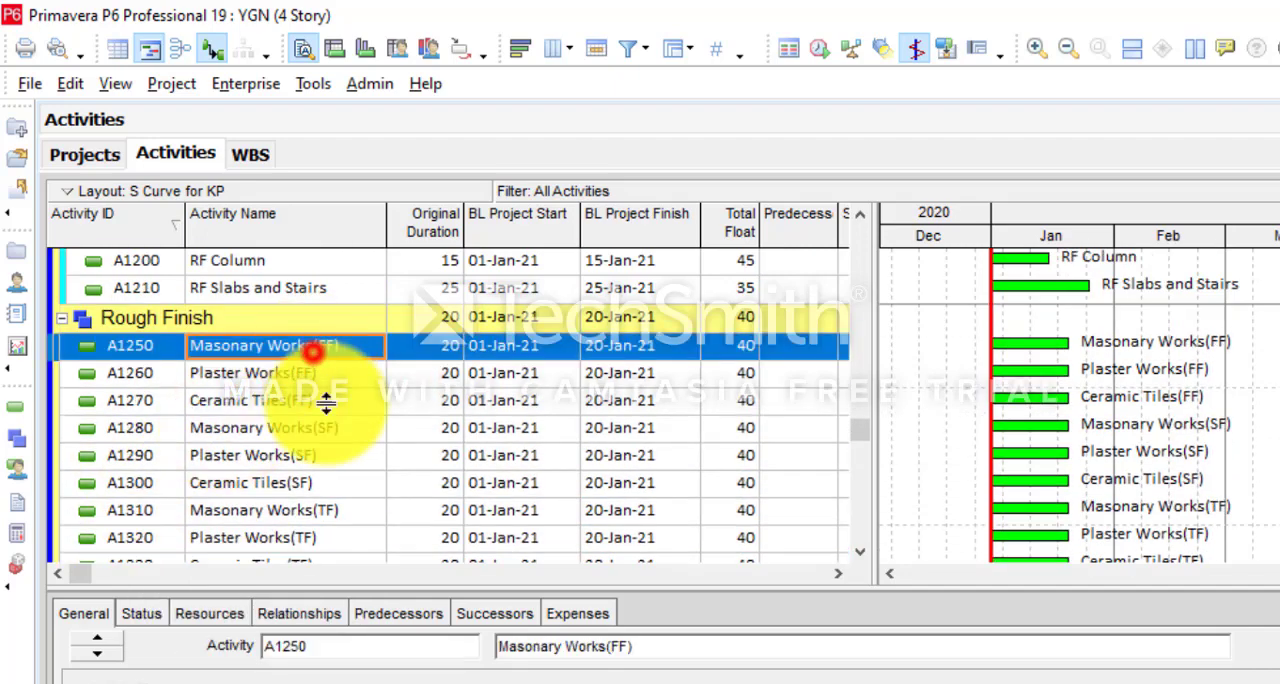
{"action": "left_click", "coordinate": [313, 346]}
{"action": "left_click", "coordinate": [326, 403], "text": "shift"}
{"action": "right_click", "coordinate": [326, 403]}
{"action": "left_click", "coordinate": [300, 374]}
{"action": "scroll", "coordinate": [257, 470], "scroll_direction": "down", "scroll_amount": 4}
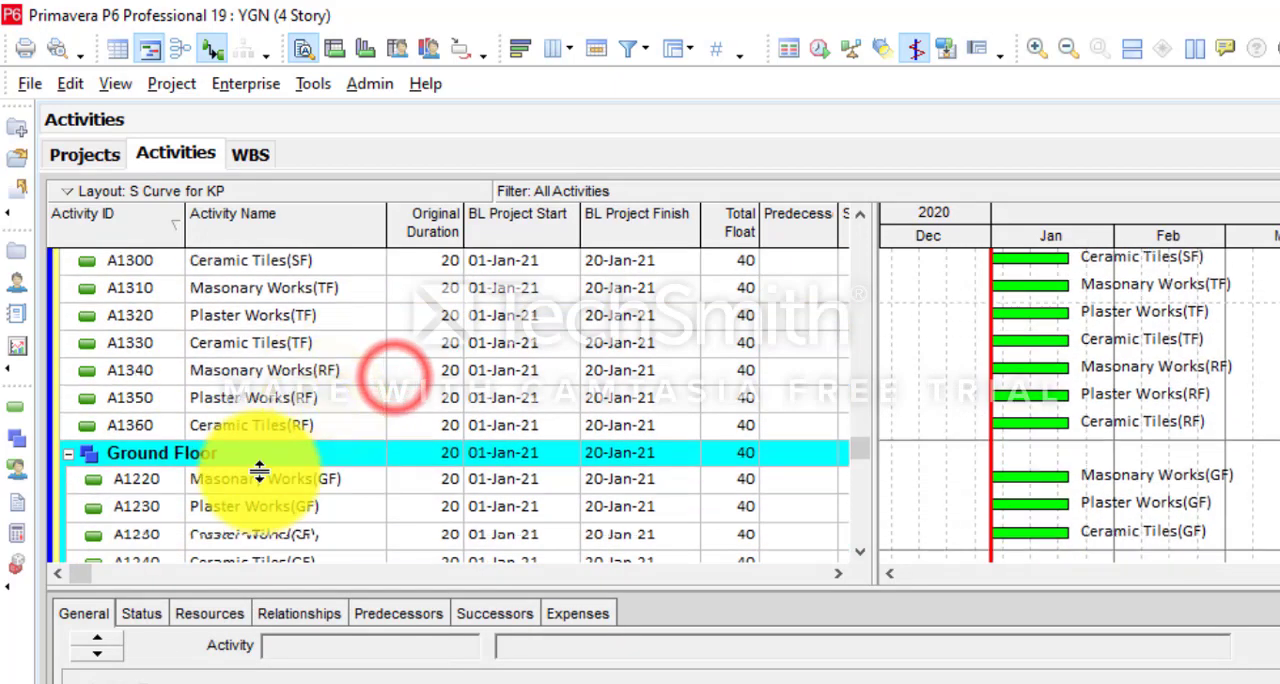
{"action": "right_click", "coordinate": [147, 455]}
{"action": "left_click", "coordinate": [150, 437]}
- Move Masonary Works(SF), Plaster Works(SF) and Ceramic Tiles(SF) into Second Floor under Rough Finish
{"action": "scroll", "coordinate": [205, 457], "scroll_direction": "up", "scroll_amount": 8}
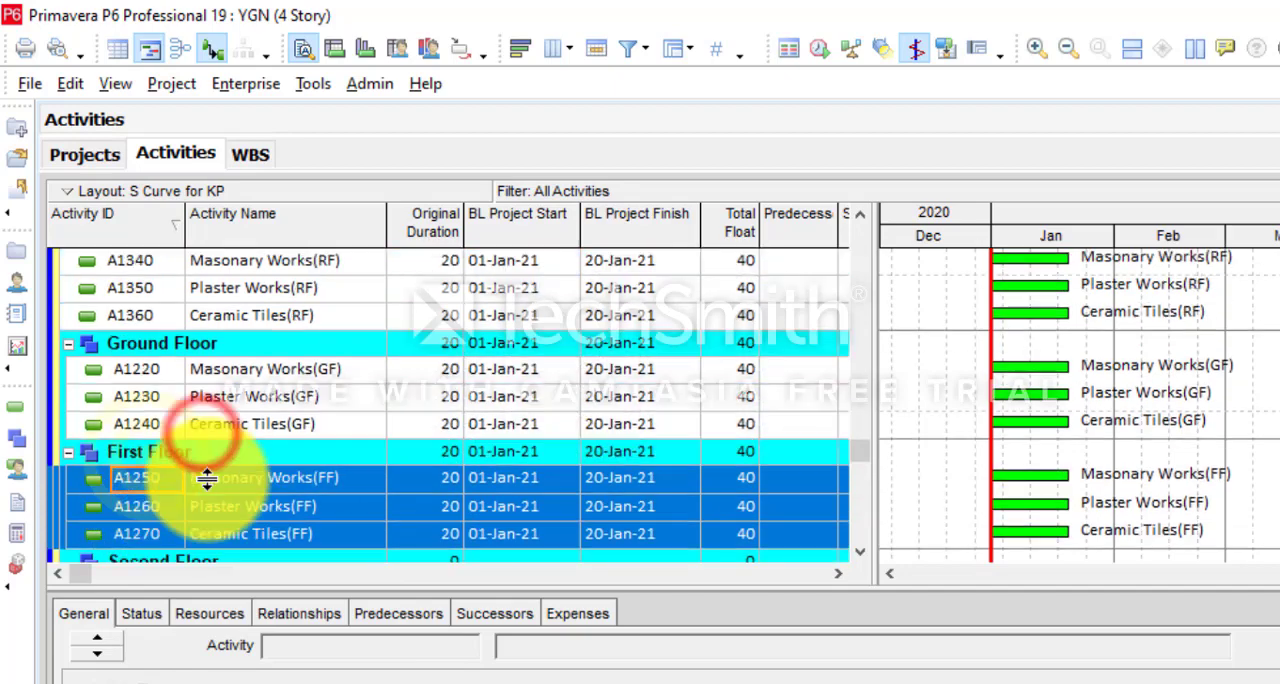
{"action": "left_click", "coordinate": [280, 375]}
{"action": "left_click", "coordinate": [320, 433], "text": "shift"}
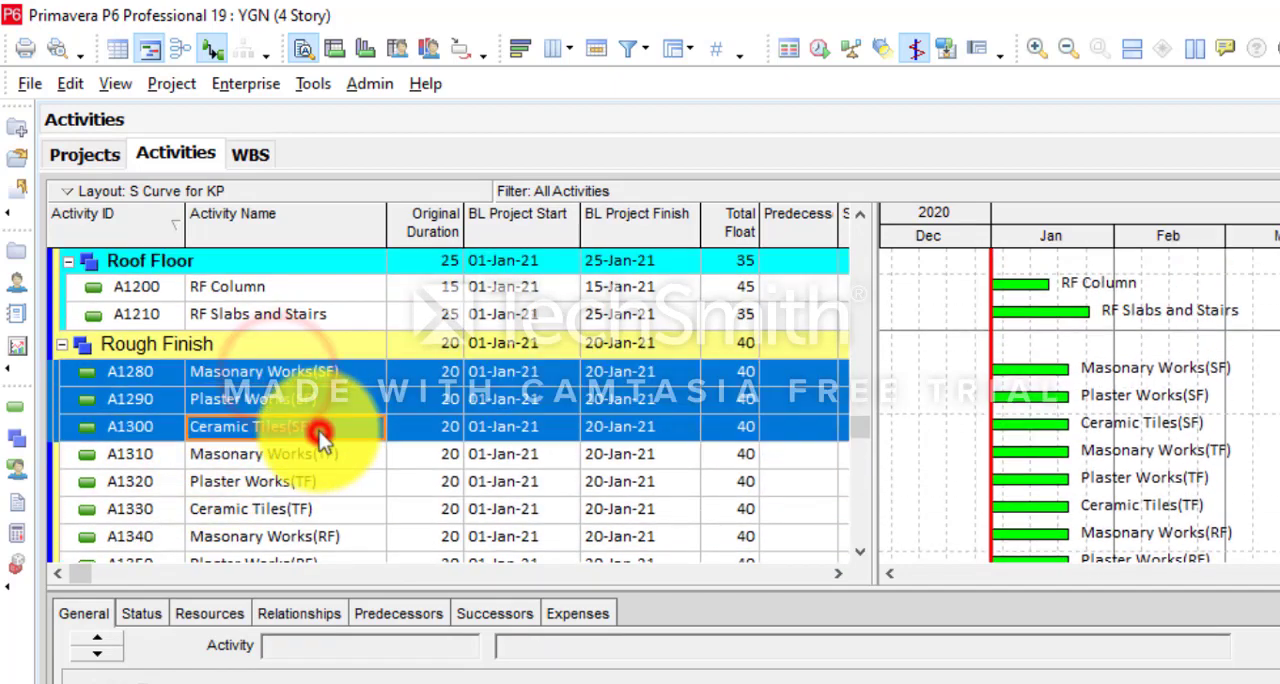
{"action": "right_click", "coordinate": [320, 433]}
{"action": "left_click", "coordinate": [380, 378]}
{"action": "scroll", "coordinate": [143, 529], "scroll_direction": "down", "scroll_amount": 5}
{"action": "right_click", "coordinate": [169, 479]}
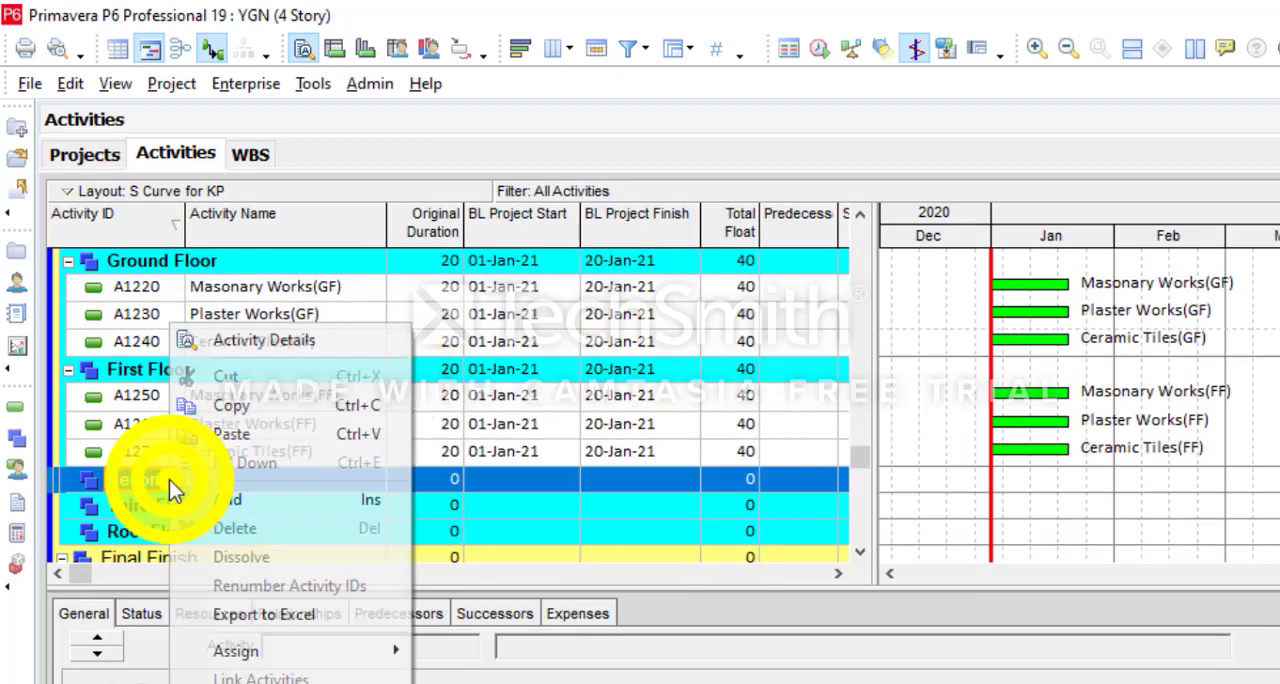
{"action": "left_click", "coordinate": [255, 447]}
- Move Masonary Works(TF), Plaster Works(TF) and Ceramic Tiles(TF) into Third Floor under Rough Finish
{"action": "scroll", "coordinate": [266, 474], "scroll_direction": "down", "scroll_amount": 4}
{"action": "left_click", "coordinate": [310, 453]}
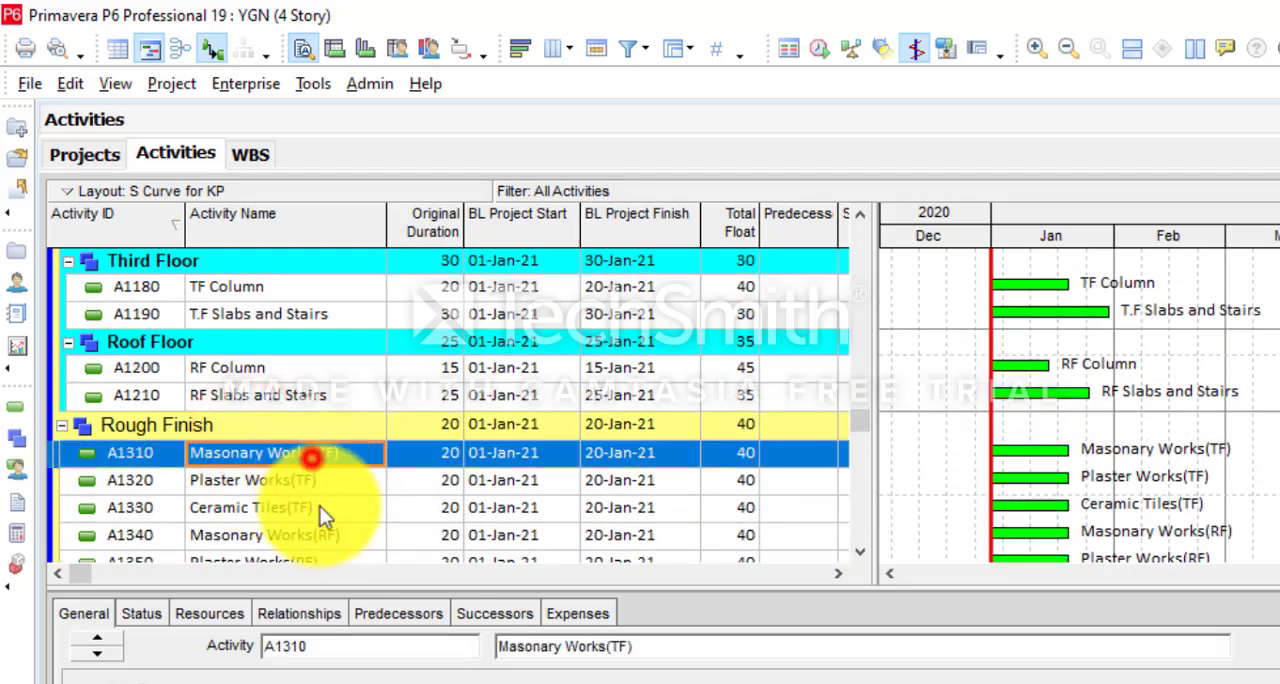
{"action": "left_click", "coordinate": [320, 509], "text": "shift"}
{"action": "right_click", "coordinate": [320, 509]}
{"action": "left_click", "coordinate": [380, 377]}
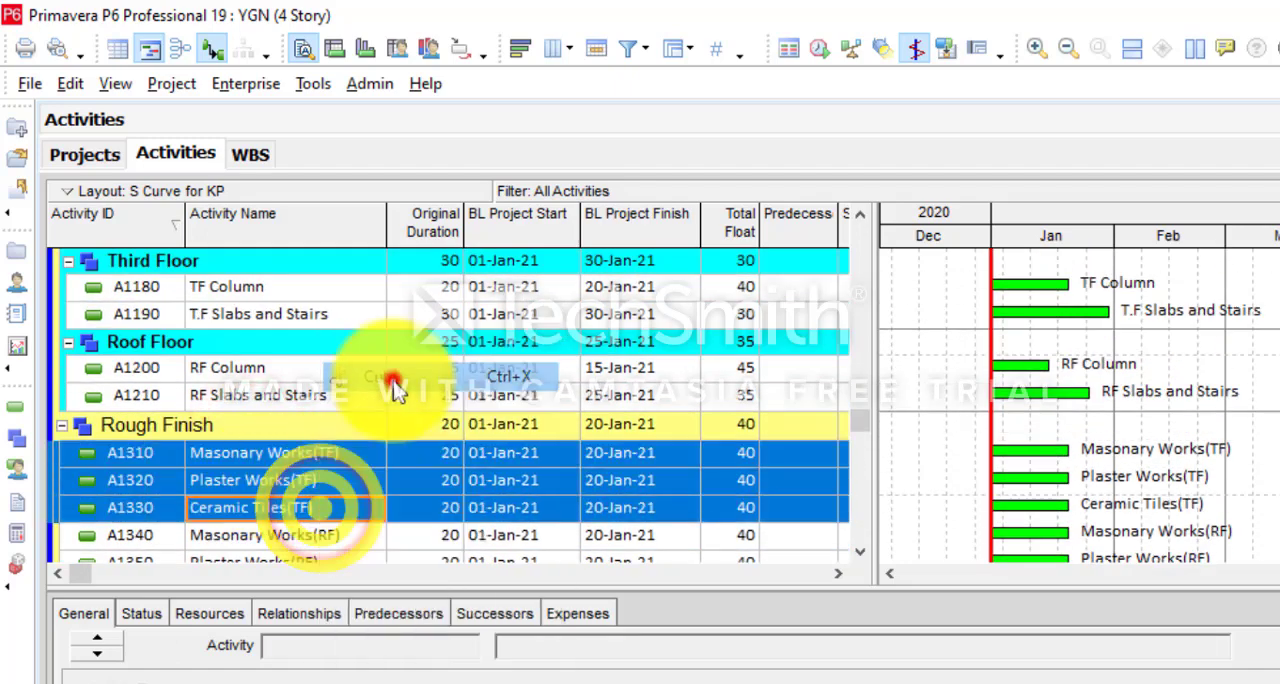
{"action": "scroll", "coordinate": [393, 378], "scroll_direction": "up", "scroll_amount": 5}
{"action": "scroll", "coordinate": [393, 380], "scroll_direction": "down", "scroll_amount": 3}
{"action": "right_click", "coordinate": [200, 400]}
{"action": "left_click", "coordinate": [271, 434]}
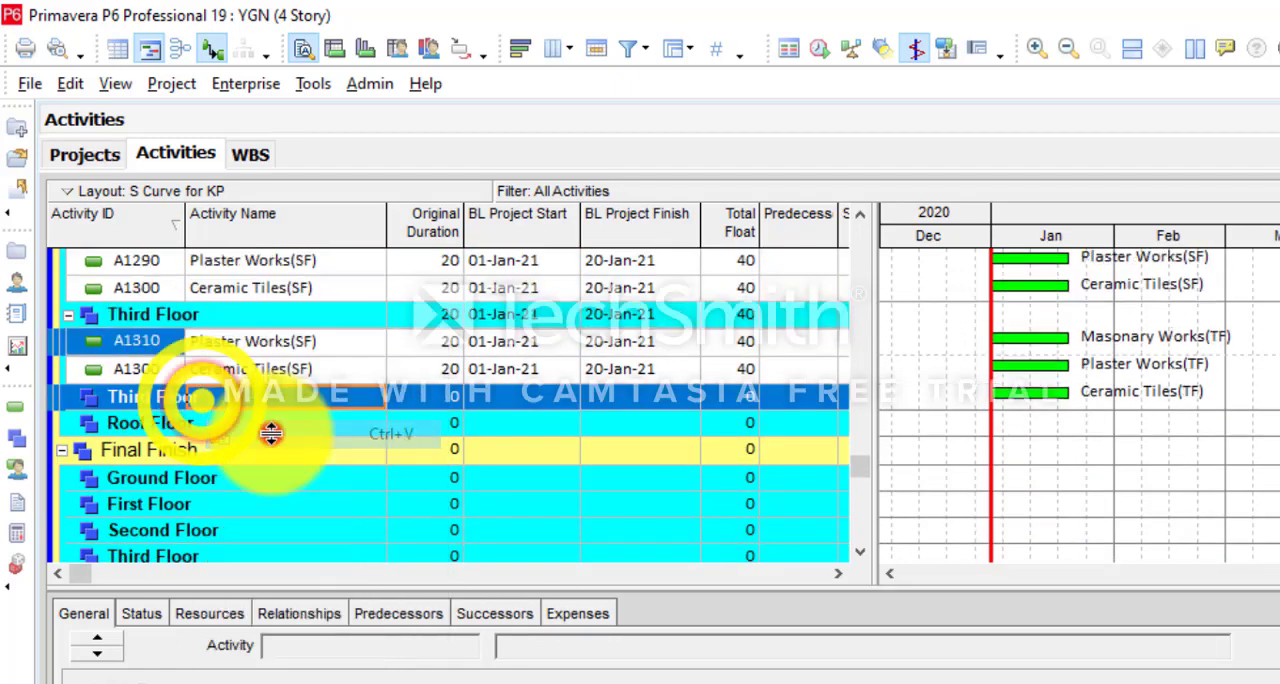
- Move Masonary Works(RF), Plaster Works(RF) and Ceramic Tiles(RF) into Roof Floor under Rough Finish
{"action": "scroll", "coordinate": [271, 433], "scroll_direction": "up", "scroll_amount": 5}
{"action": "scroll", "coordinate": [275, 440], "scroll_direction": "down", "scroll_amount": 1}
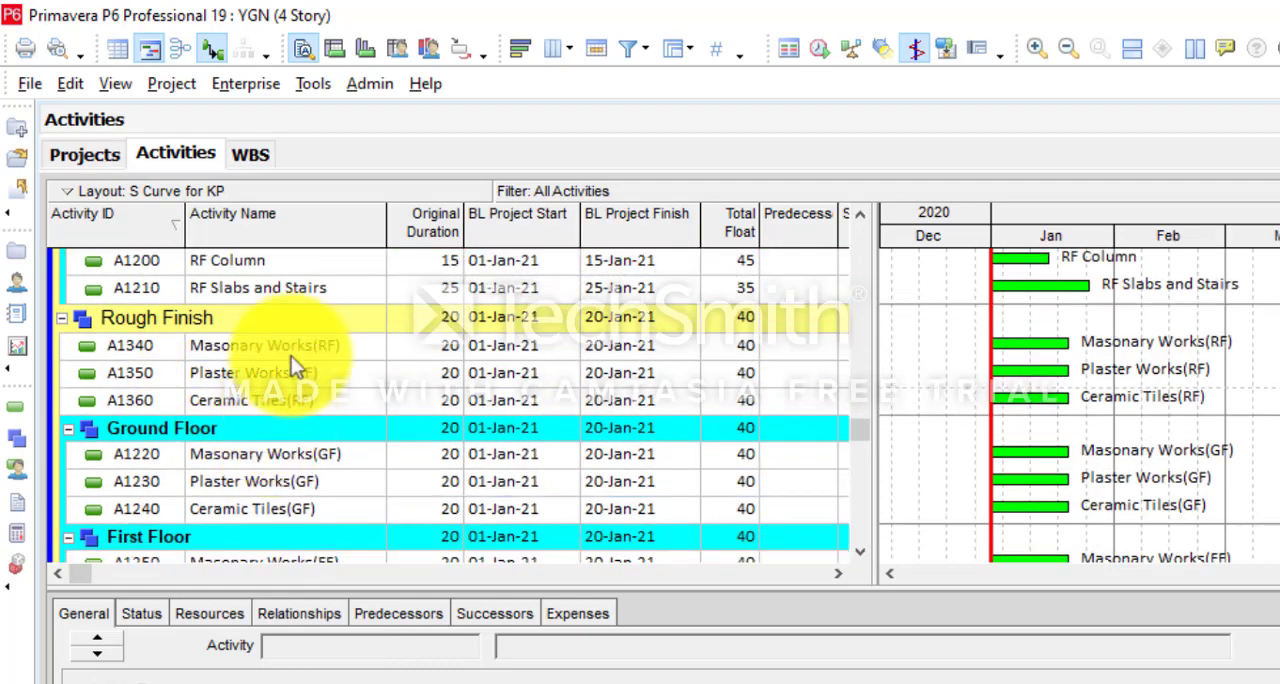
{"action": "left_click", "coordinate": [291, 354]}
{"action": "left_click", "coordinate": [304, 403], "text": "shift"}
{"action": "right_click", "coordinate": [304, 403]}
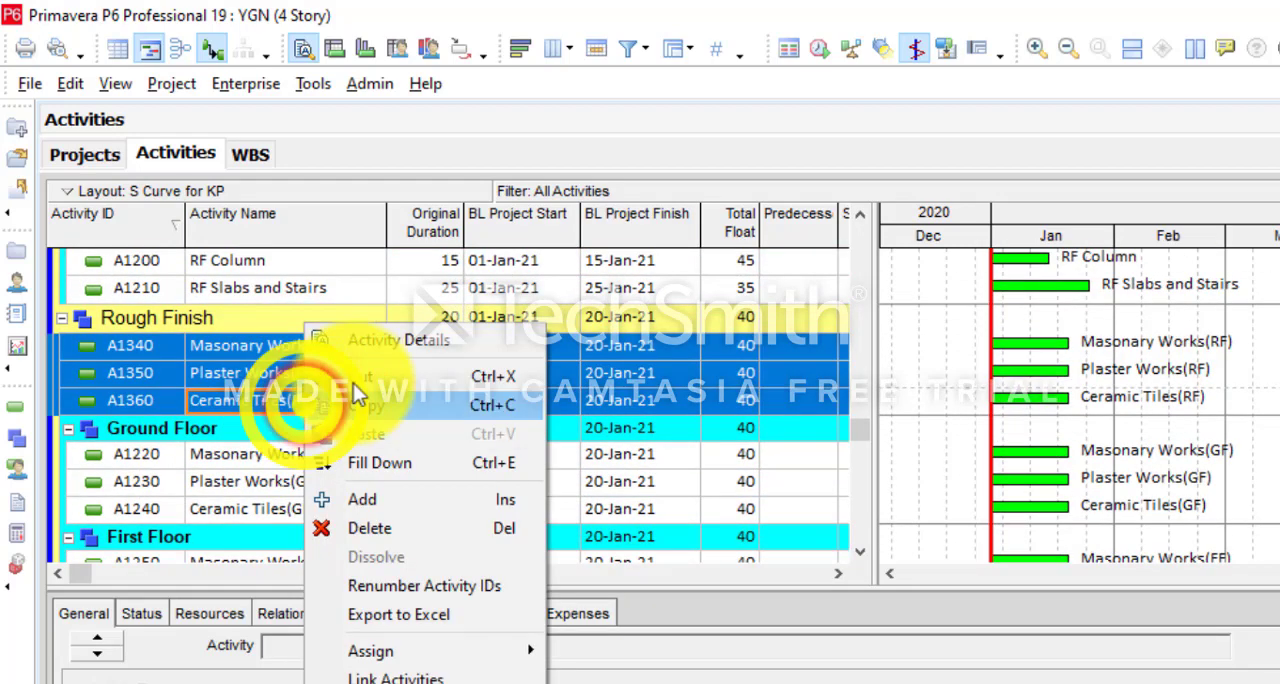
{"action": "left_click", "coordinate": [367, 373]}
{"action": "scroll", "coordinate": [368, 383], "scroll_direction": "down", "scroll_amount": 1}
{"action": "scroll", "coordinate": [368, 380], "scroll_direction": "down", "scroll_amount": 4}
{"action": "right_click", "coordinate": [168, 478]}
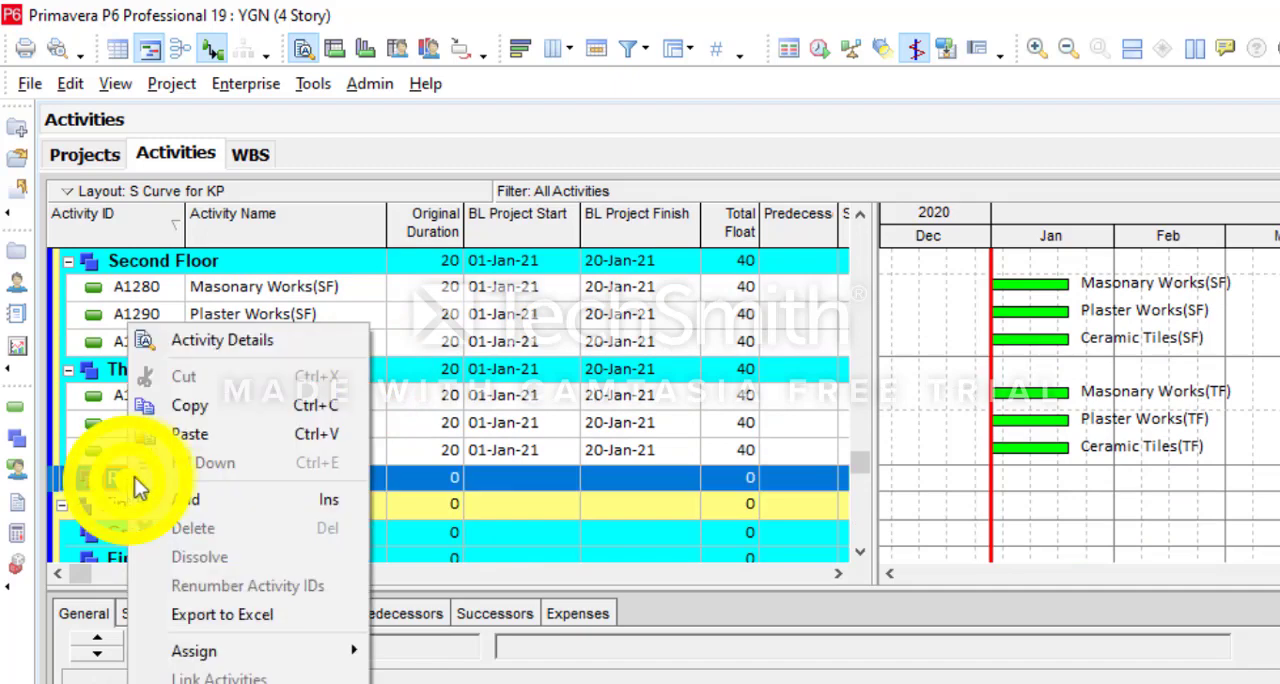
{"action": "left_click", "coordinate": [206, 432]}
- Move the paint, metal, and doors and windows activities A1370 to A1510 from Earth Works to the Final Finish WBS
{"action": "left_click_drag", "start_coordinate": [866, 468], "coordinate": [832, 228]}
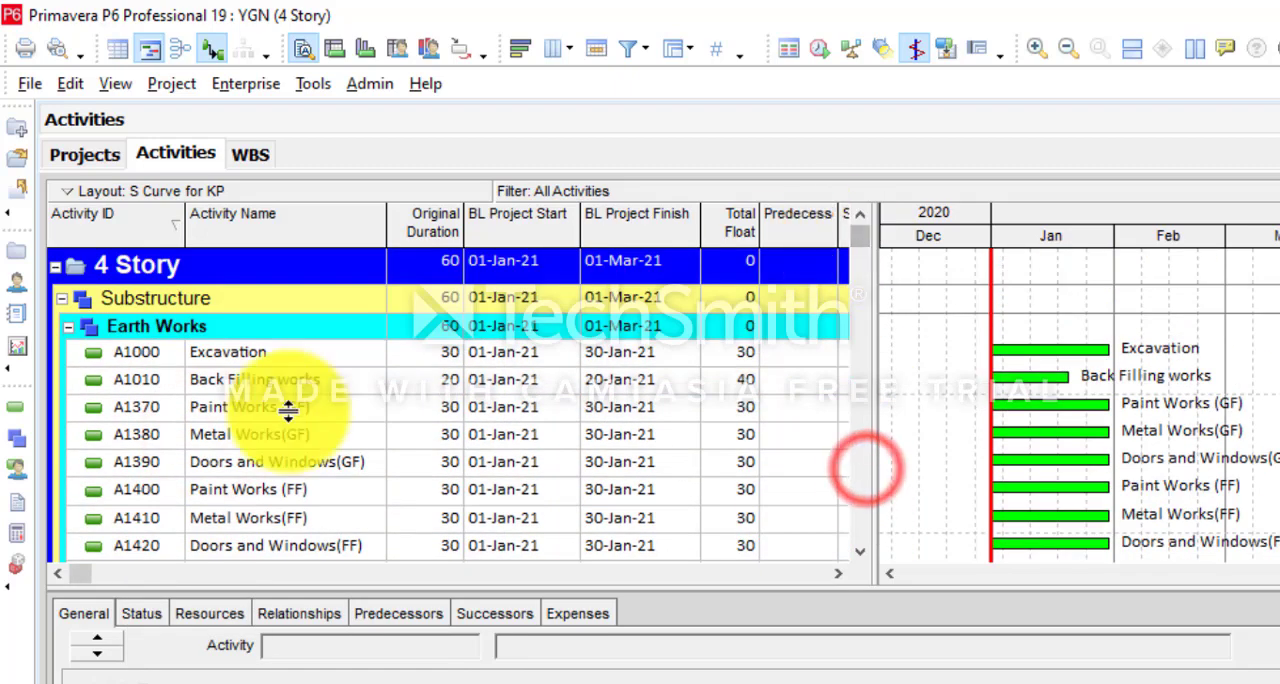
{"action": "left_click", "coordinate": [288, 409]}
{"action": "scroll", "coordinate": [283, 460], "scroll_direction": "down", "scroll_amount": 1}
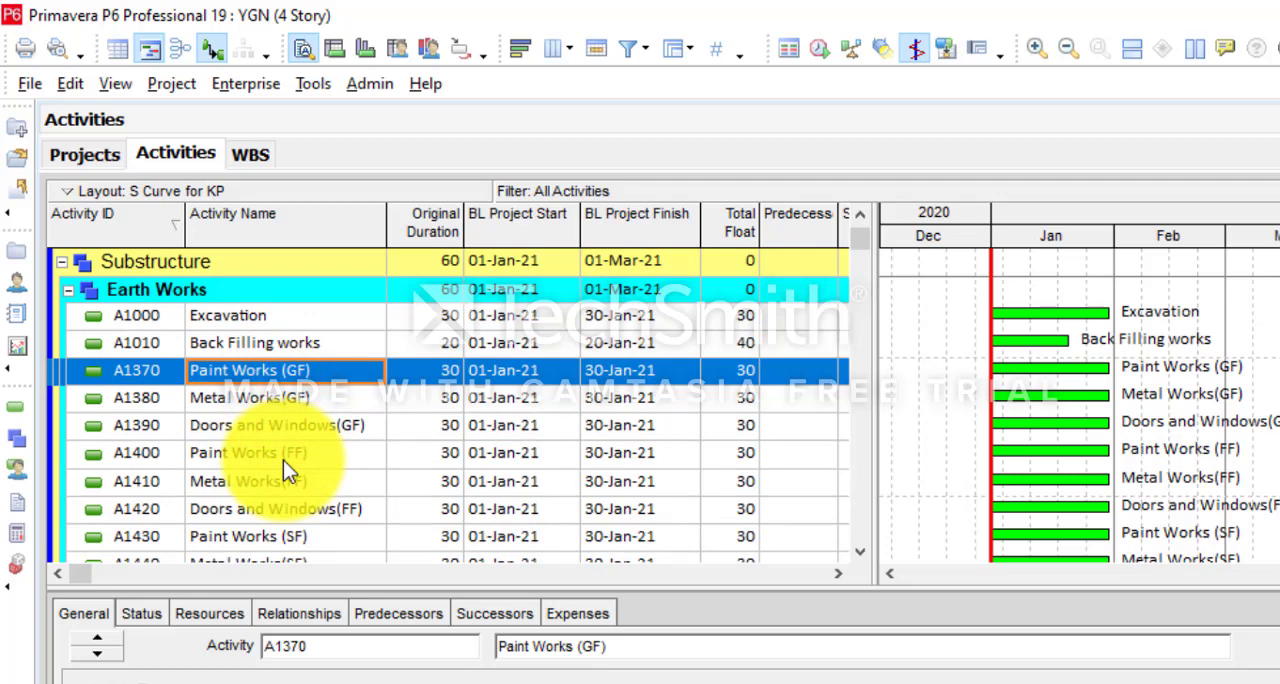
{"action": "scroll", "coordinate": [283, 460], "scroll_direction": "down", "scroll_amount": 4}
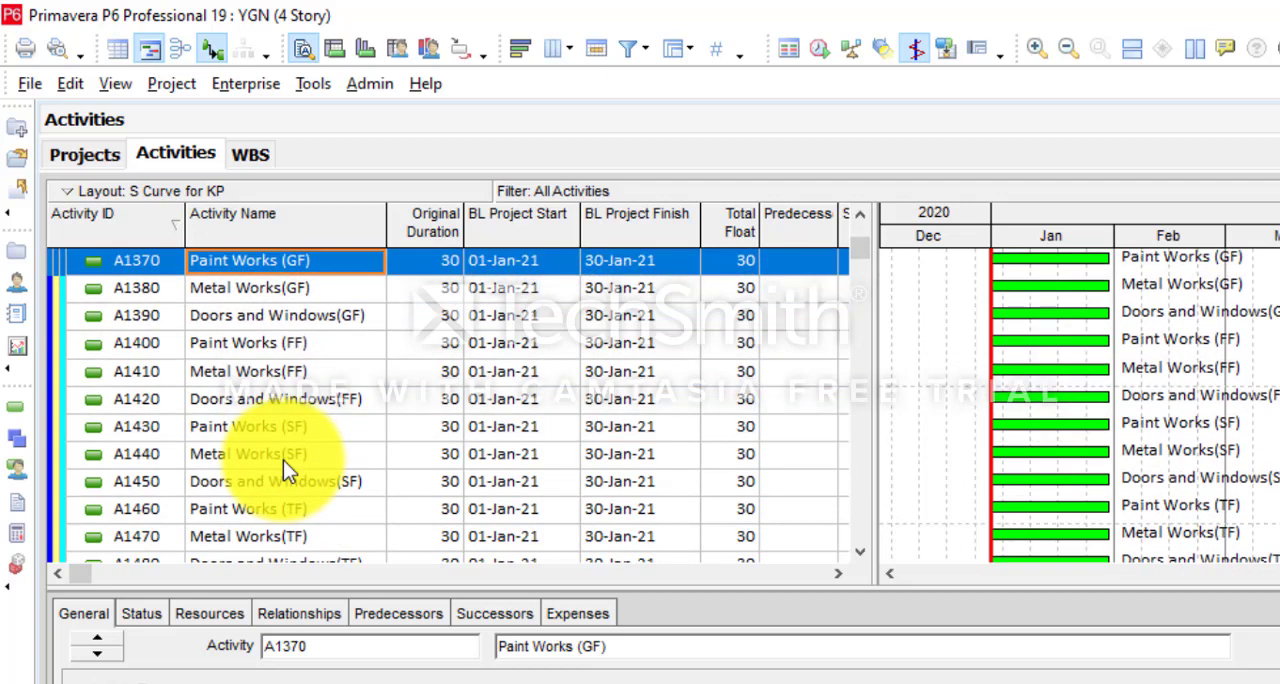
{"action": "scroll", "coordinate": [317, 511], "scroll_direction": "down", "scroll_amount": 3}
{"action": "scroll", "coordinate": [317, 511], "scroll_direction": "down", "scroll_amount": 2}
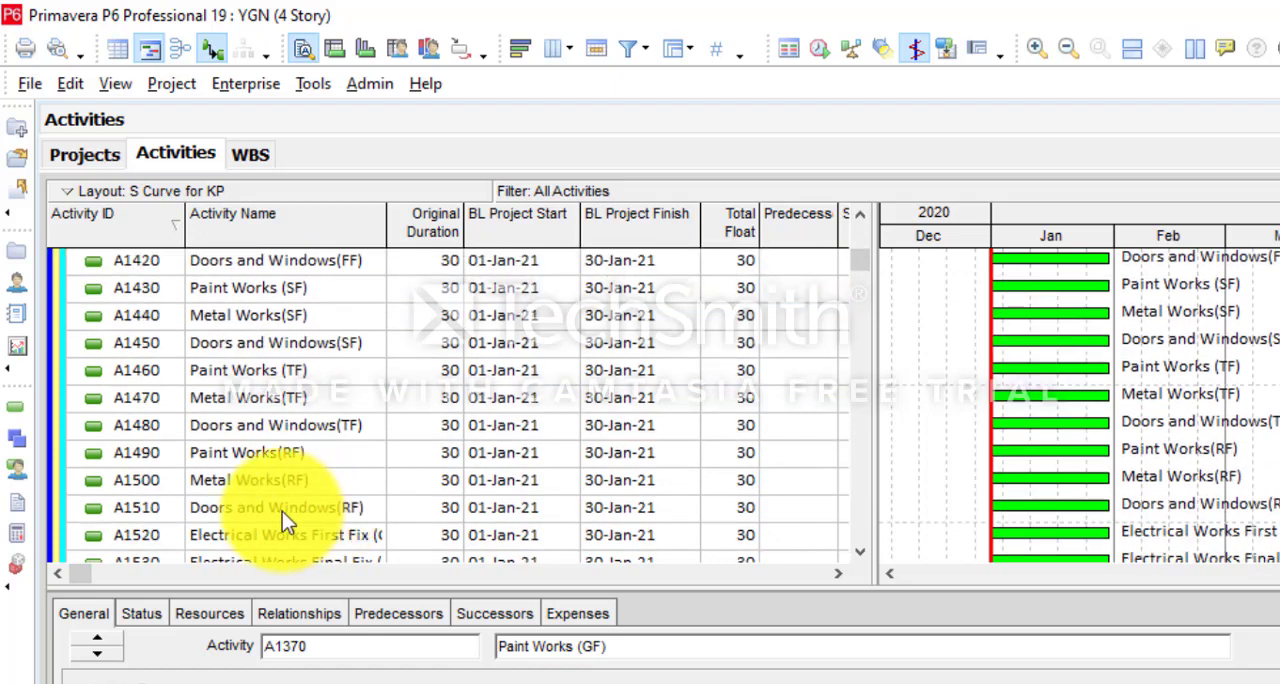
{"action": "left_click", "coordinate": [282, 507], "text": "shift"}
{"action": "right_click", "coordinate": [290, 480]}
{"action": "left_click", "coordinate": [359, 374]}
{"action": "scroll", "coordinate": [359, 374], "scroll_direction": "down", "scroll_amount": 6}
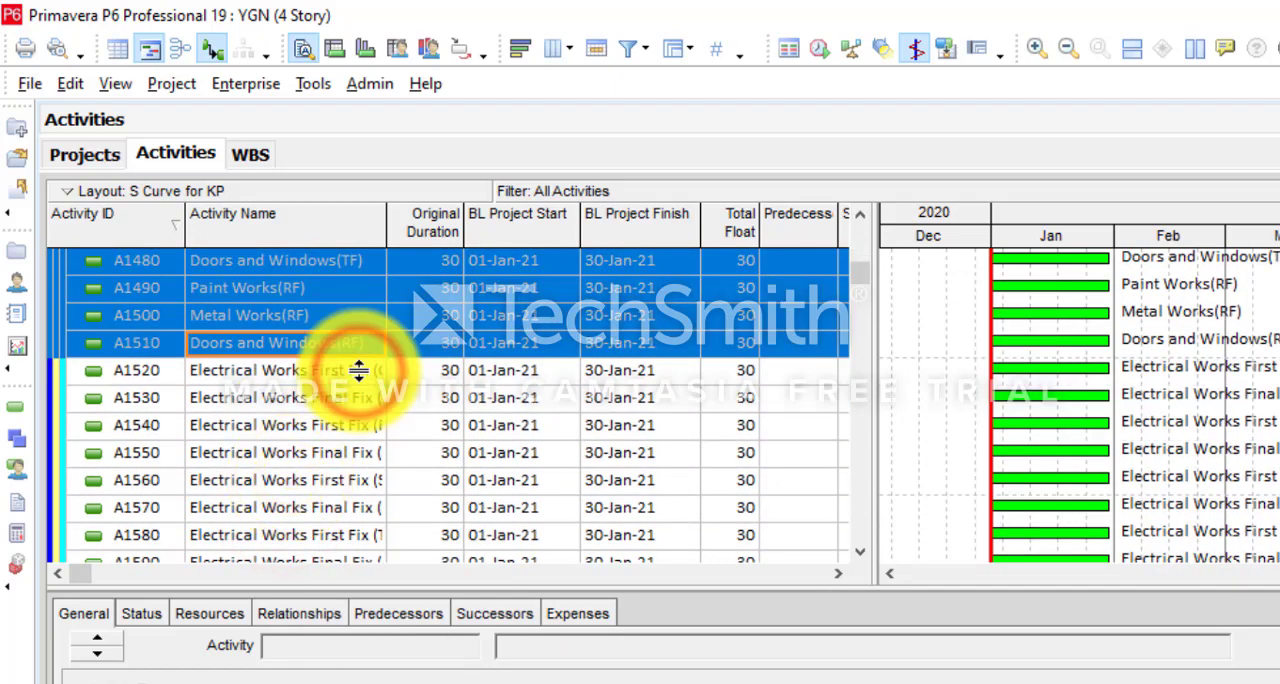
{"action": "left_click_drag", "start_coordinate": [865, 263], "coordinate": [871, 475]}
{"action": "left_click", "coordinate": [210, 285]}
{"action": "right_click", "coordinate": [210, 285]}
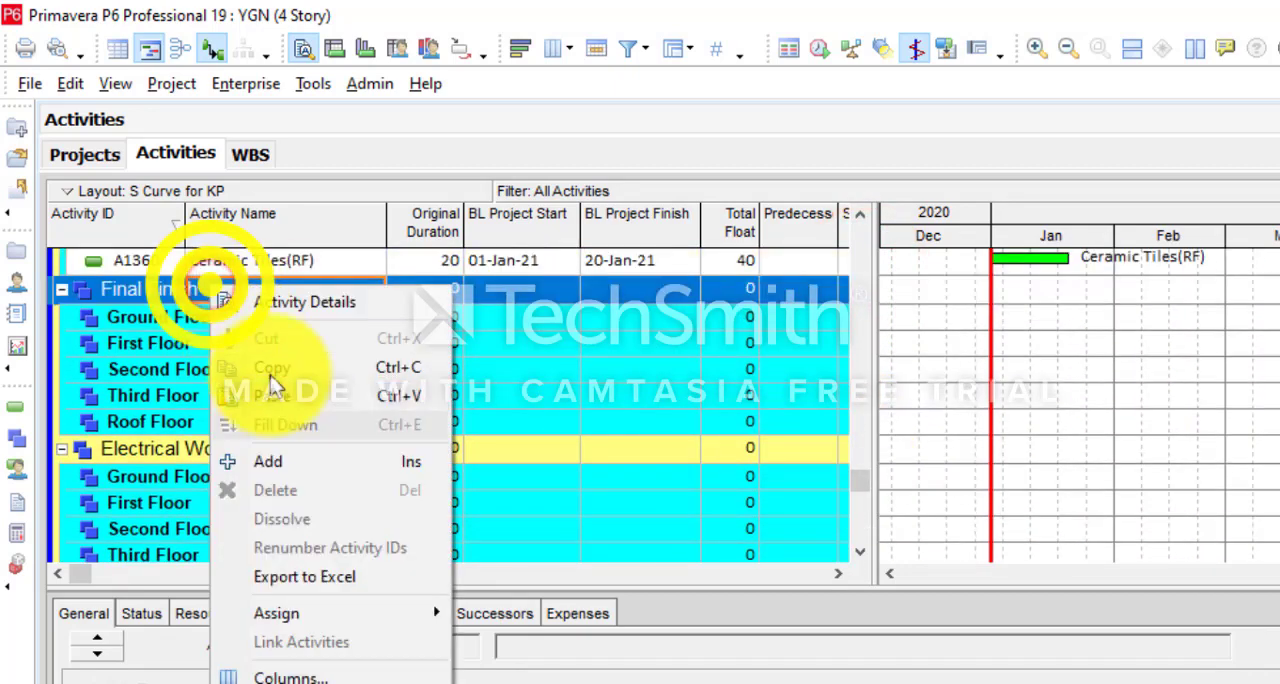
{"action": "left_click", "coordinate": [275, 390]}
- Move Paint Works (GF), Metal Works(GF) and Doors and Windows(GF) into Ground Floor under Final Finish
{"action": "left_click", "coordinate": [222, 313]}
{"action": "left_click", "coordinate": [228, 259]}
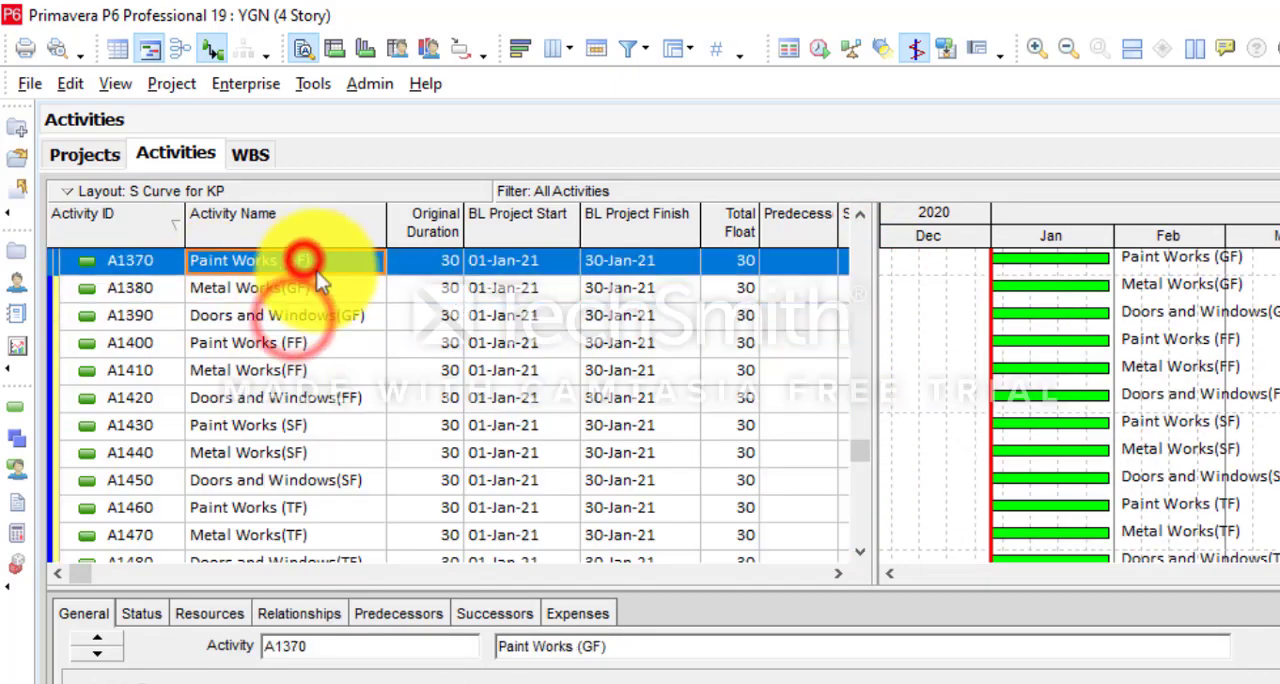
{"action": "left_click", "coordinate": [355, 315], "text": "shift"}
{"action": "right_click", "coordinate": [362, 312]}
{"action": "left_click", "coordinate": [415, 358]}
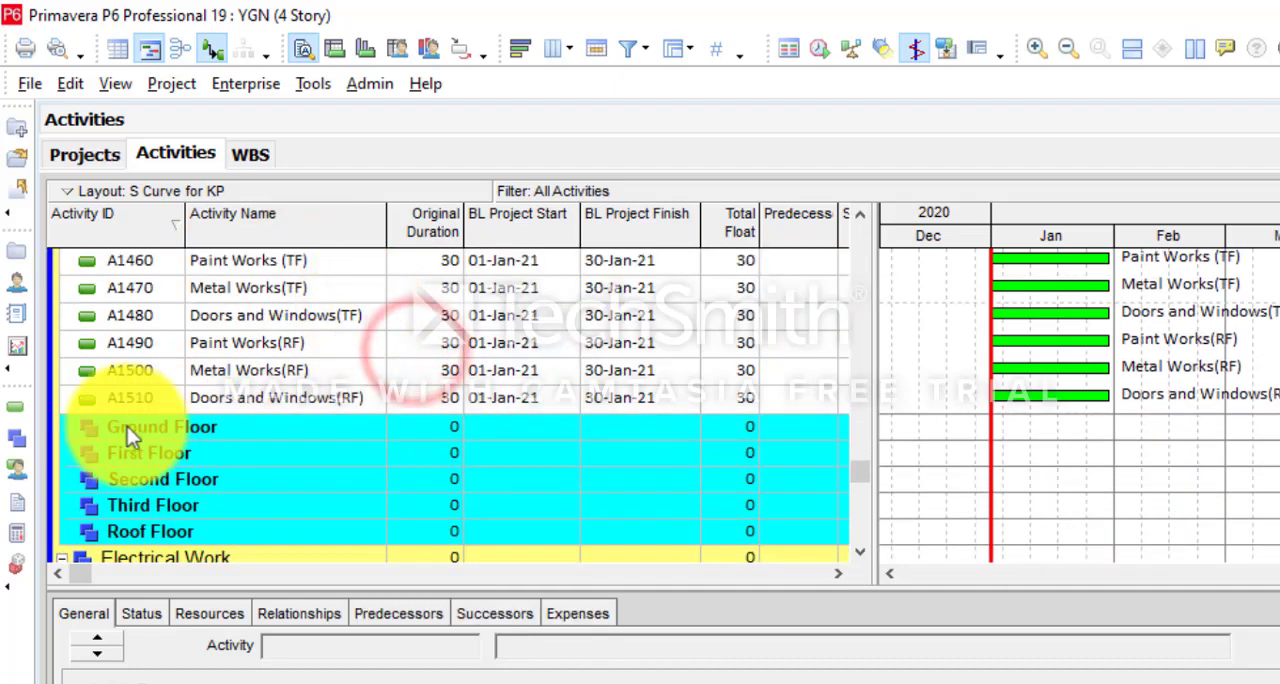
{"action": "right_click", "coordinate": [127, 426]}
{"action": "left_click", "coordinate": [193, 433]}
- Move Paint Works (FF), Metal Works(FF) and Doors and Windows(FF) into First Floor under Final Finish
{"action": "scroll", "coordinate": [225, 395], "scroll_direction": "up", "scroll_amount": 5}
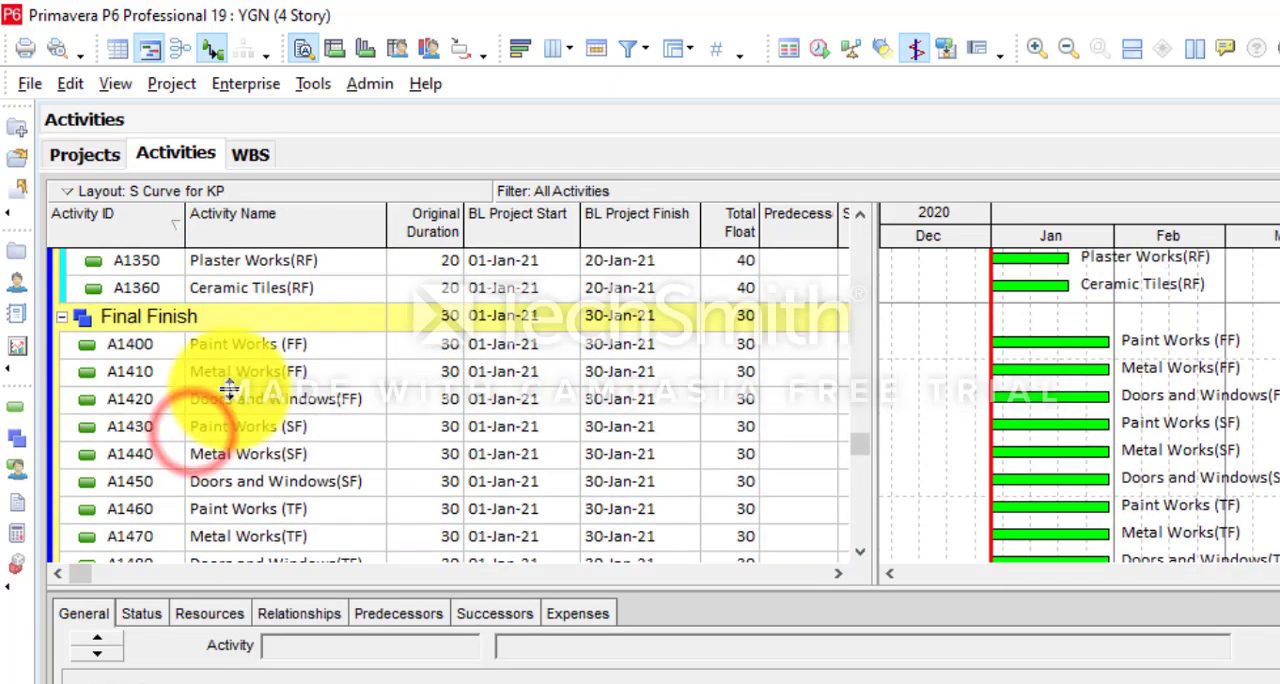
{"action": "left_click", "coordinate": [313, 340]}
{"action": "left_click", "coordinate": [343, 399], "text": "shift"}
{"action": "right_click", "coordinate": [343, 399]}
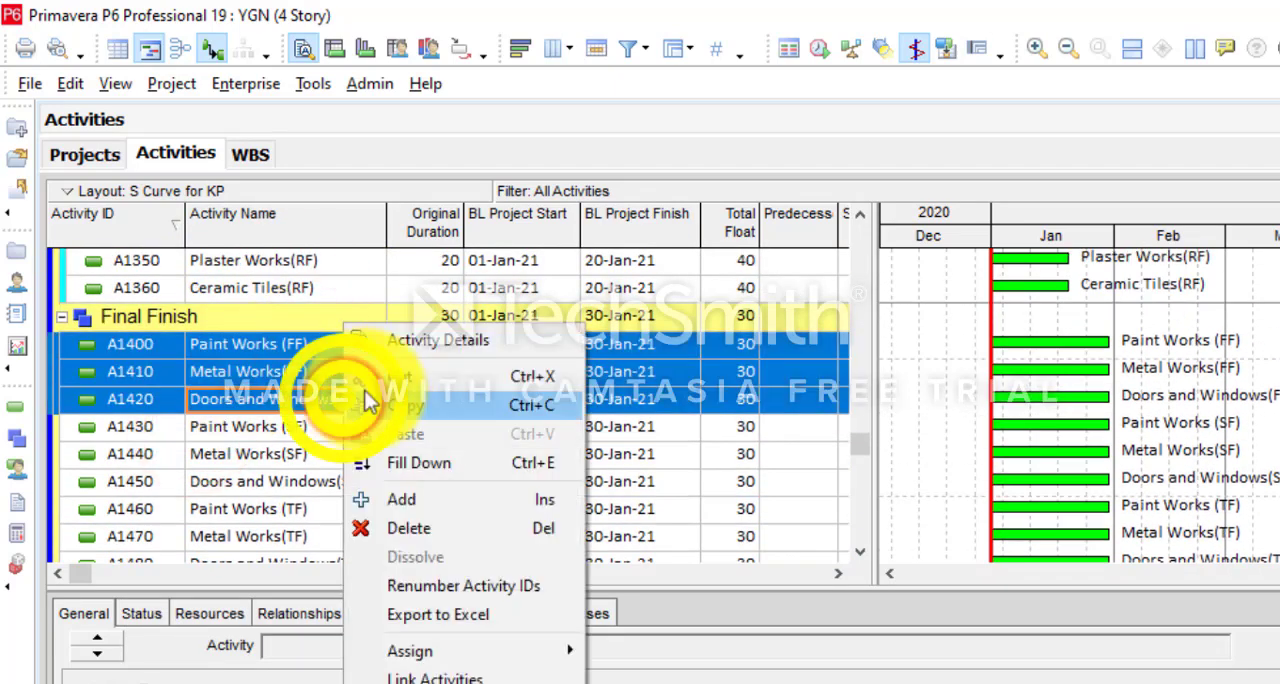
{"action": "left_click", "coordinate": [400, 375]}
{"action": "scroll", "coordinate": [352, 425], "scroll_direction": "down", "scroll_amount": 5}
{"action": "scroll", "coordinate": [244, 530], "scroll_direction": "down", "scroll_amount": 2}
{"action": "right_click", "coordinate": [177, 451]}
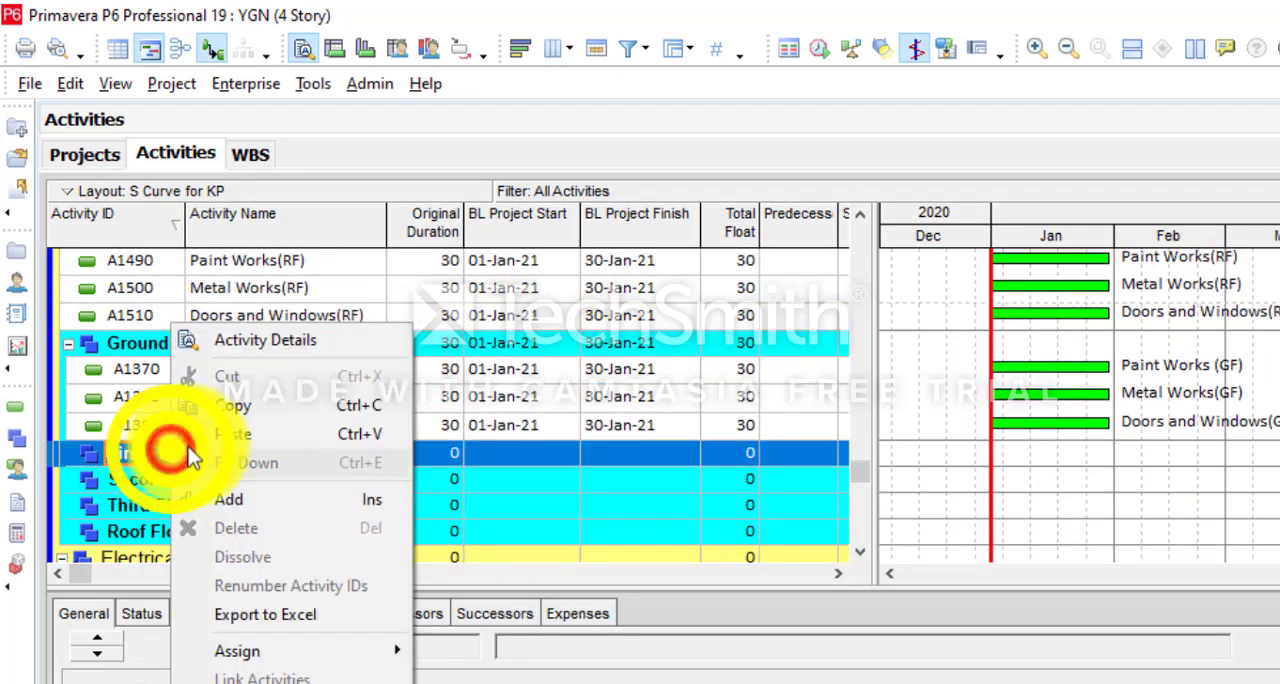
{"action": "left_click", "coordinate": [257, 434]}
- Move Paint Works (SF), Metal Works(SF) and Doors and Windows(SF) into Second Floor under Final Finish
{"action": "scroll", "coordinate": [258, 432], "scroll_direction": "down", "scroll_amount": 5}
{"action": "left_click", "coordinate": [275, 487]}
{"action": "scroll", "coordinate": [275, 487], "scroll_direction": "down", "scroll_amount": 1}
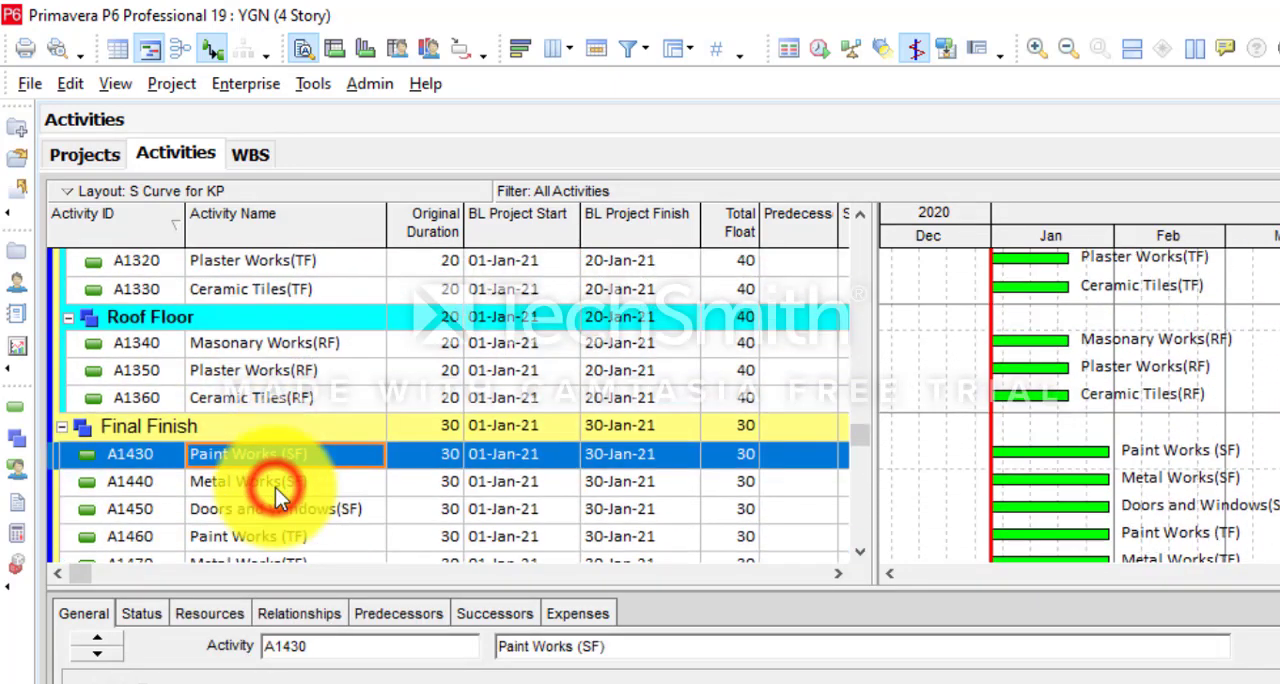
{"action": "left_click", "coordinate": [312, 513], "text": "shift"}
{"action": "right_click", "coordinate": [312, 513]}
{"action": "left_click", "coordinate": [340, 375]}
{"action": "scroll", "coordinate": [290, 487], "scroll_direction": "up", "scroll_amount": 5}
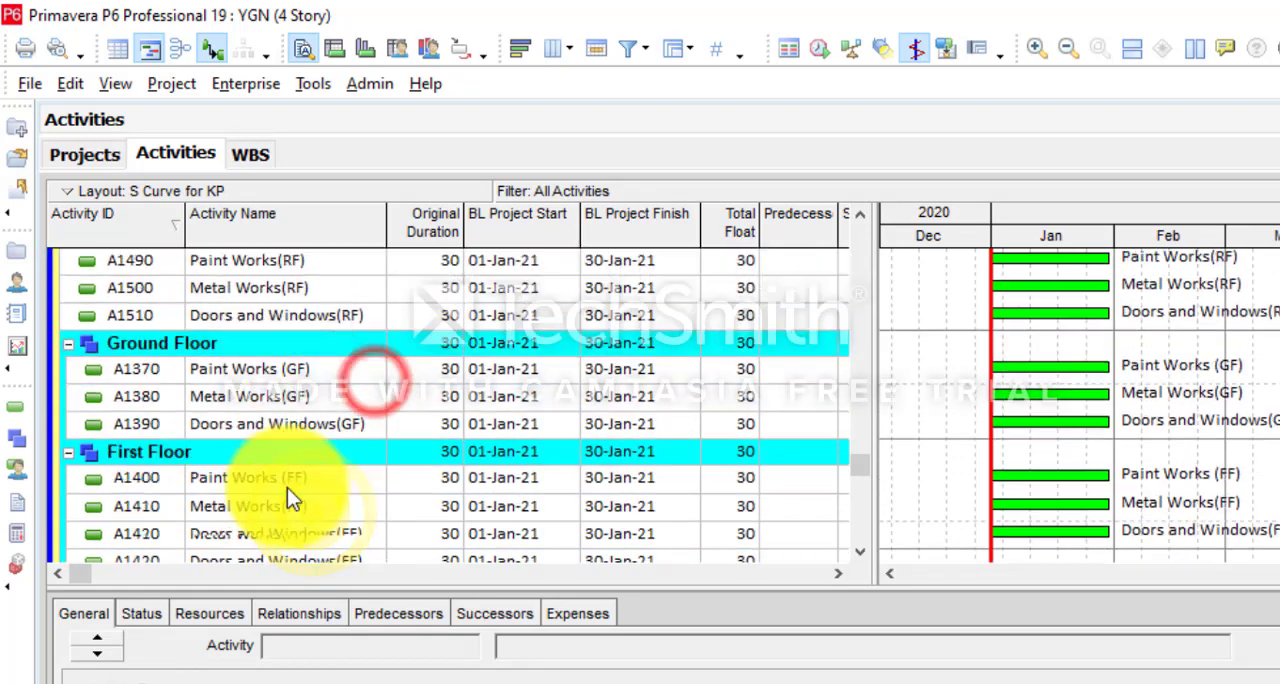
{"action": "scroll", "coordinate": [287, 487], "scroll_direction": "down", "scroll_amount": 2}
{"action": "right_click", "coordinate": [205, 505]}
{"action": "left_click", "coordinate": [251, 434]}
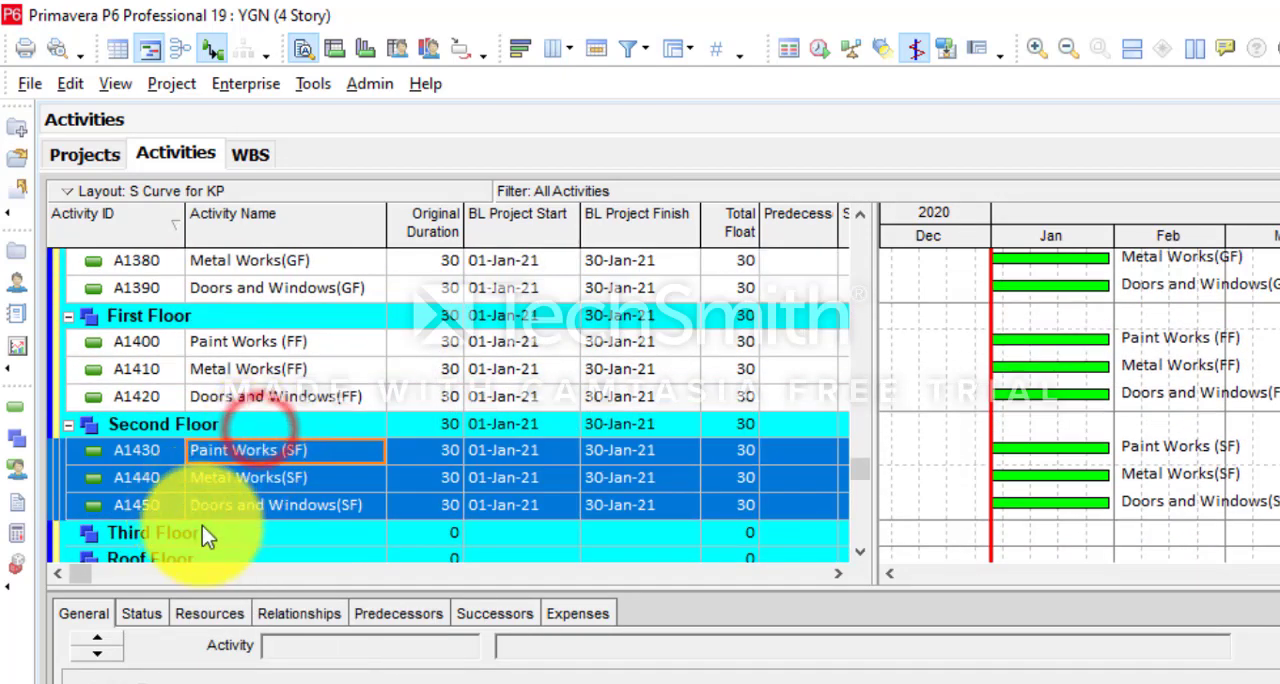
- Move Paint Works (TF), Metal Works(TF) and Doors and Windows(TF) into Third Floor under Final Finish
{"action": "scroll", "coordinate": [202, 526], "scroll_direction": "up", "scroll_amount": 8}
{"action": "left_click", "coordinate": [250, 402]}
{"action": "left_click", "coordinate": [294, 453], "text": "shift"}
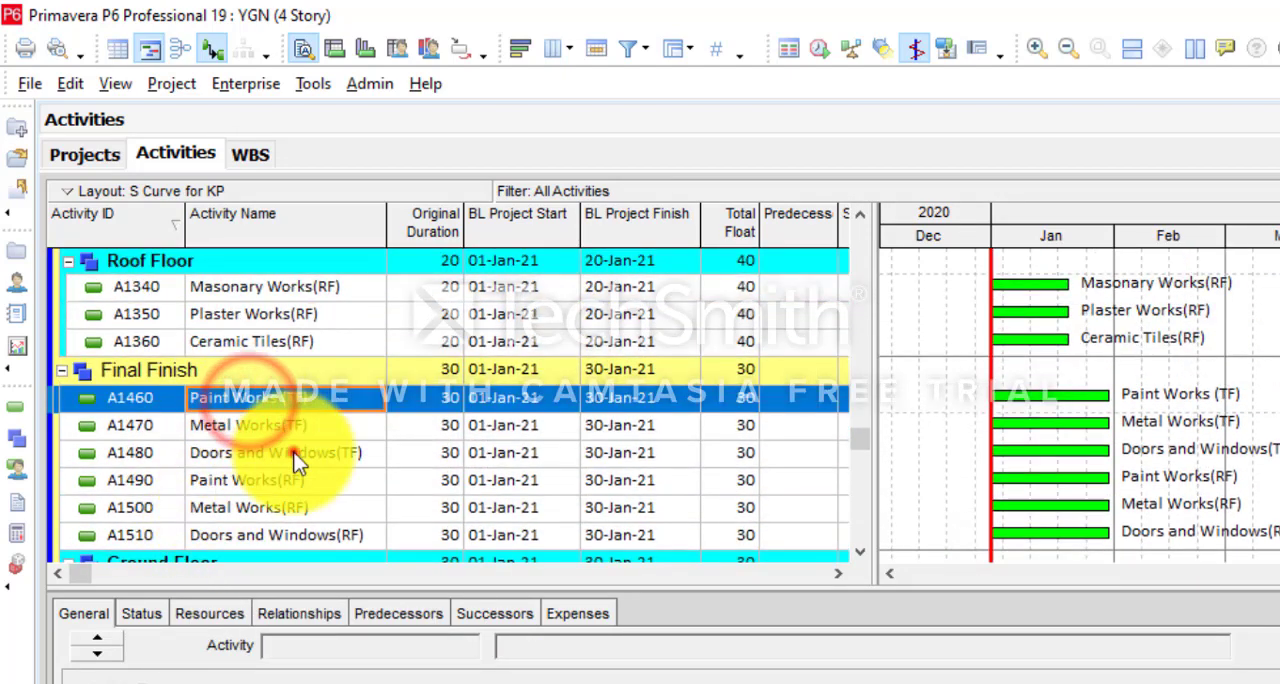
{"action": "right_click", "coordinate": [294, 453]}
{"action": "left_click", "coordinate": [351, 379]}
{"action": "scroll", "coordinate": [294, 484], "scroll_direction": "down", "scroll_amount": 3}
{"action": "scroll", "coordinate": [297, 493], "scroll_direction": "down", "scroll_amount": 3}
{"action": "left_click", "coordinate": [143, 456]}
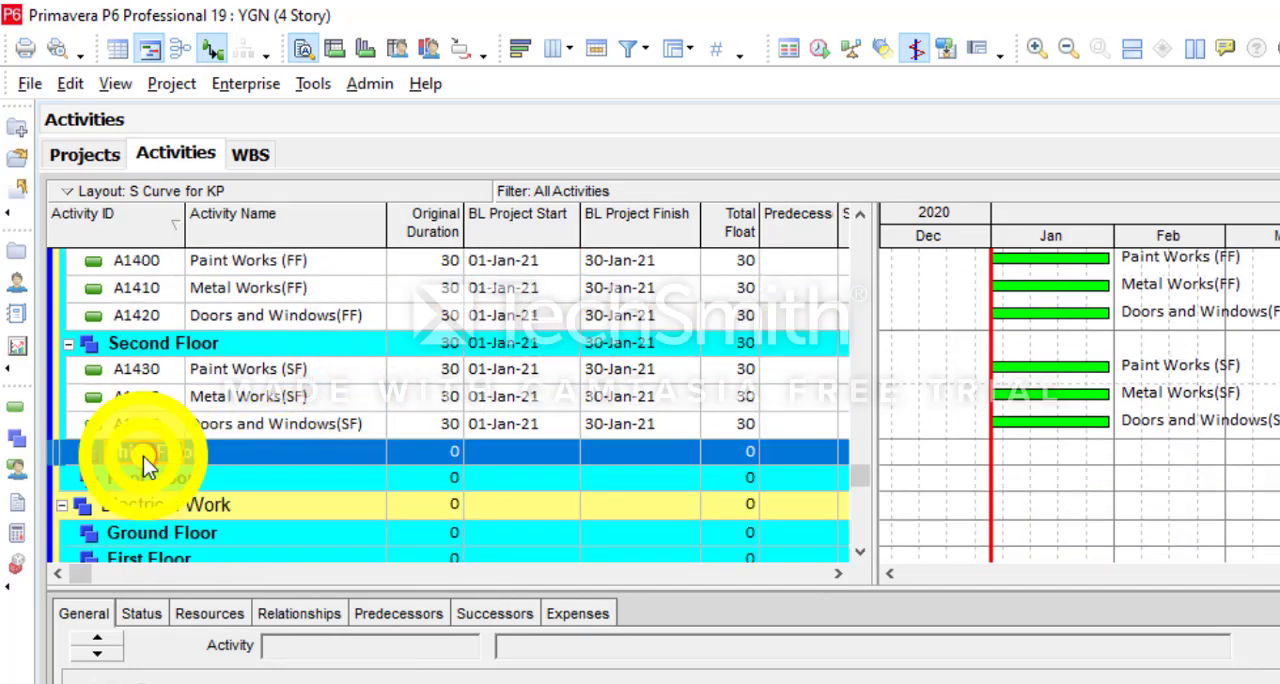
{"action": "right_click", "coordinate": [143, 456]}
{"action": "left_click", "coordinate": [228, 432]}
- Move Paint Works(RF), Metal Works(RF) and Doors and Windows(RF) into Roof Floor under Final Finish
{"action": "scroll", "coordinate": [227, 423], "scroll_direction": "up", "scroll_amount": 5}
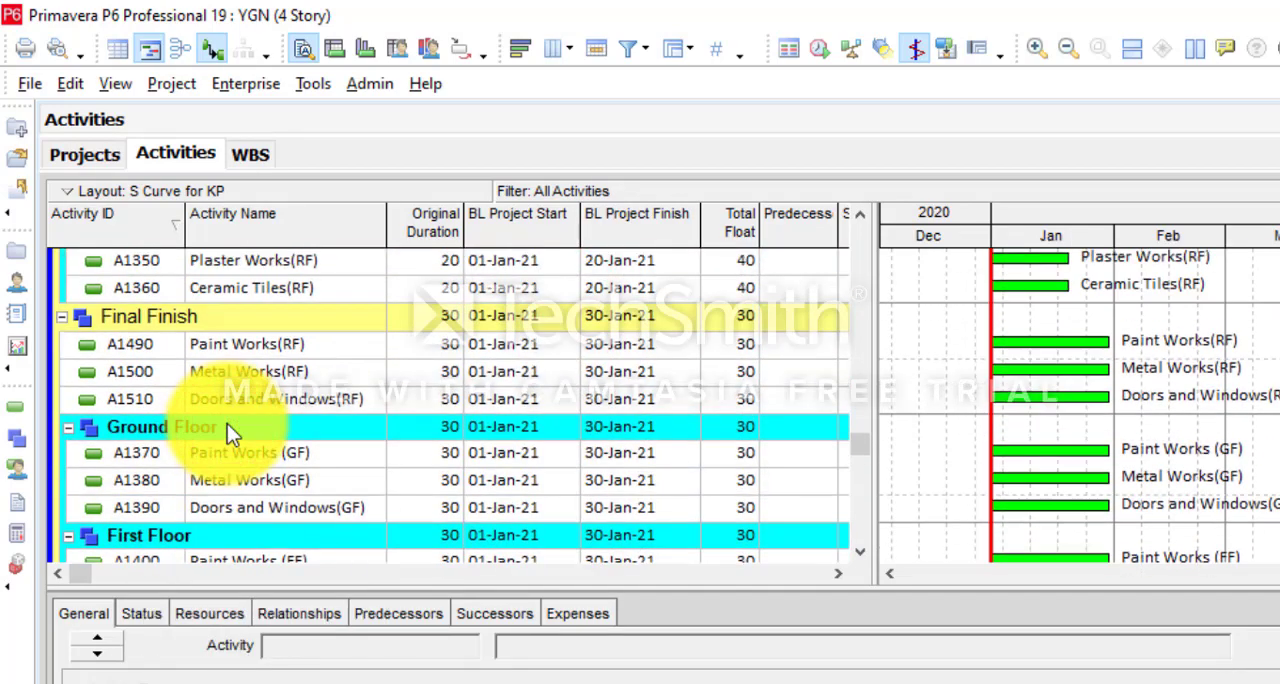
{"action": "scroll", "coordinate": [227, 424], "scroll_direction": "up", "scroll_amount": 1}
{"action": "left_click", "coordinate": [273, 371]}
{"action": "left_click", "coordinate": [332, 424], "text": "shift"}
{"action": "right_click", "coordinate": [320, 410]}
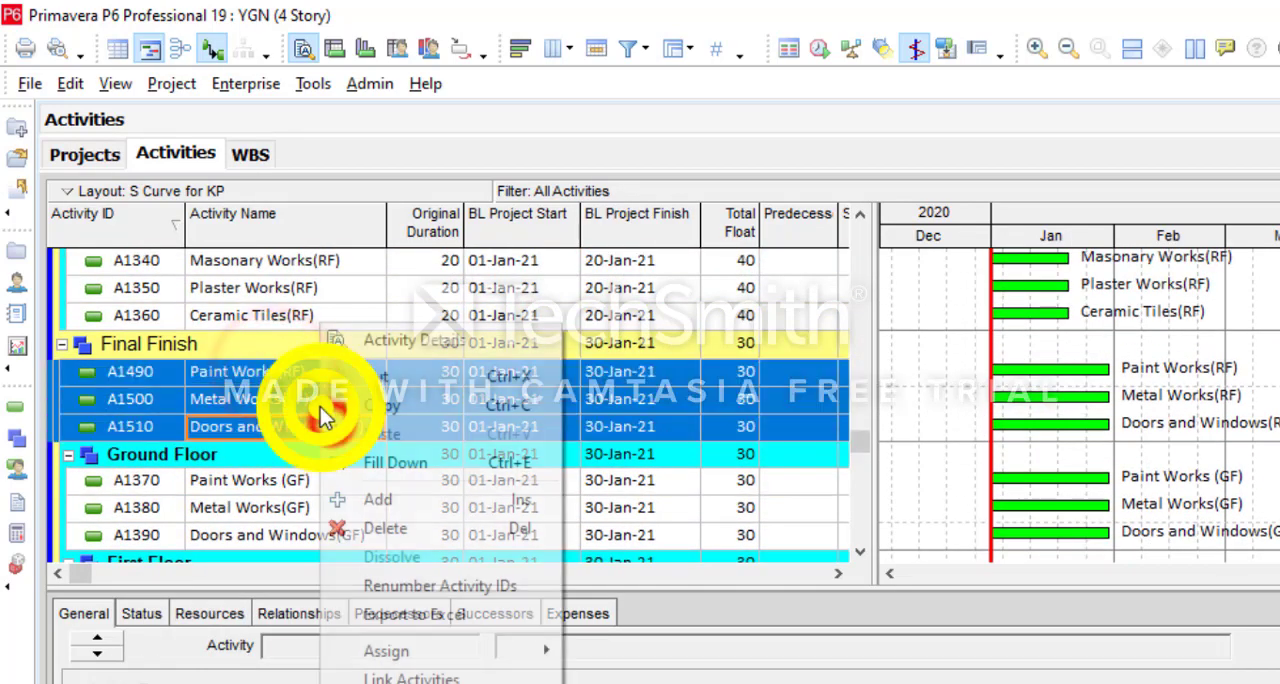
{"action": "left_click", "coordinate": [377, 374]}
{"action": "scroll", "coordinate": [163, 484], "scroll_direction": "down", "scroll_amount": 3}
{"action": "scroll", "coordinate": [163, 484], "scroll_direction": "down", "scroll_amount": 2}
{"action": "left_click", "coordinate": [163, 484]}
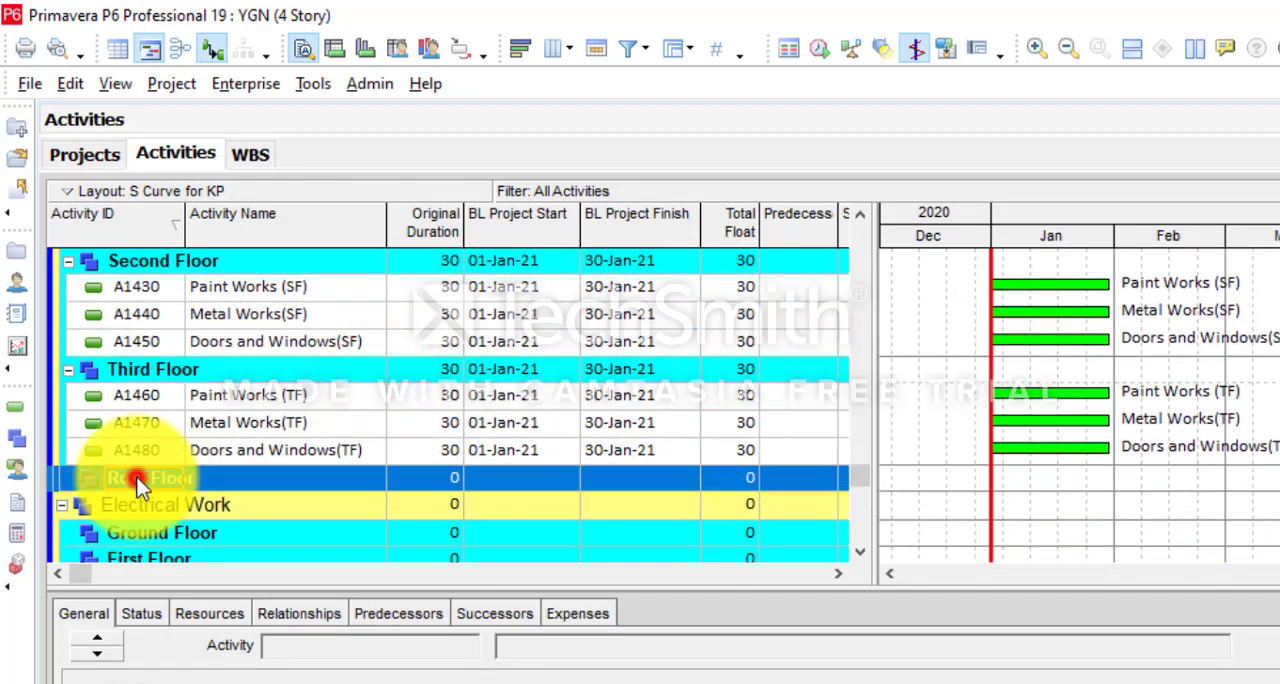
{"action": "right_click", "coordinate": [163, 484]}
{"action": "left_click", "coordinate": [215, 433]}
- Widen the Activity Name column and move all electrical activities, A1520 to A1610, from Earth Works into Electrical Work
{"action": "scroll", "coordinate": [330, 464], "scroll_direction": "down", "scroll_amount": 1}
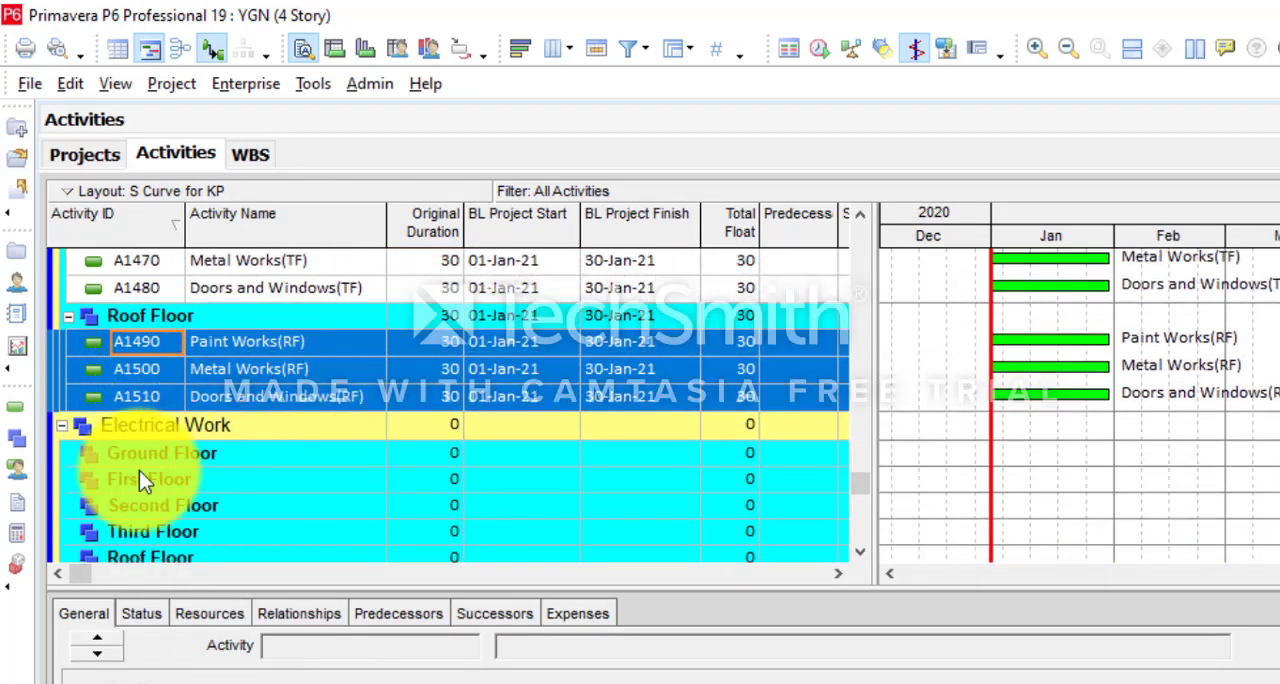
{"action": "left_click_drag", "start_coordinate": [859, 486], "coordinate": [886, 214]}
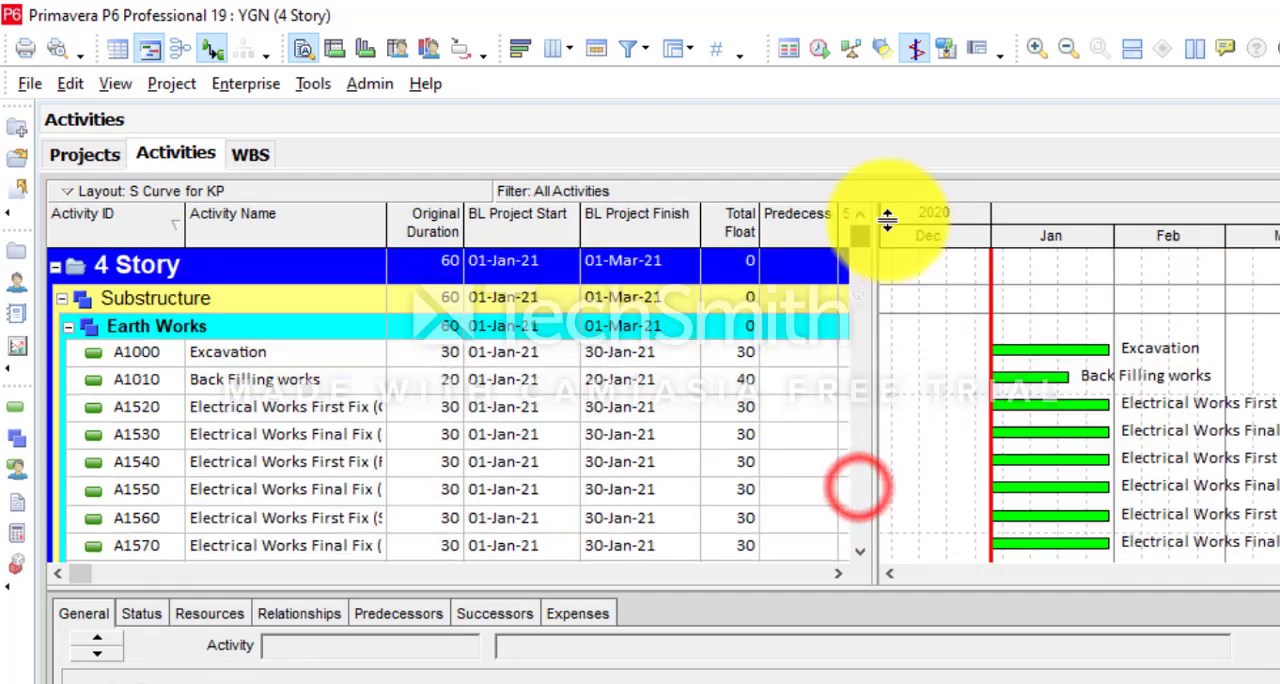
{"action": "left_click", "coordinate": [262, 412]}
{"action": "left_click_drag", "start_coordinate": [386, 213], "coordinate": [408, 213]}
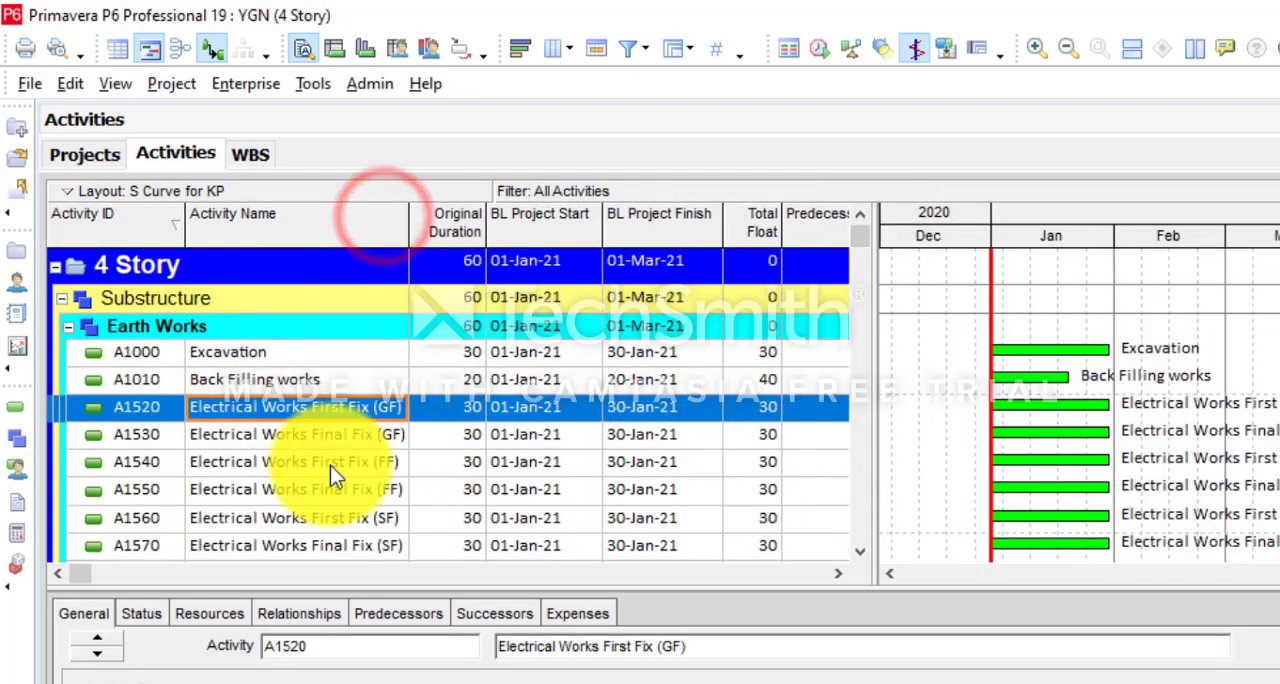
{"action": "scroll", "coordinate": [330, 465], "scroll_direction": "down", "scroll_amount": 2}
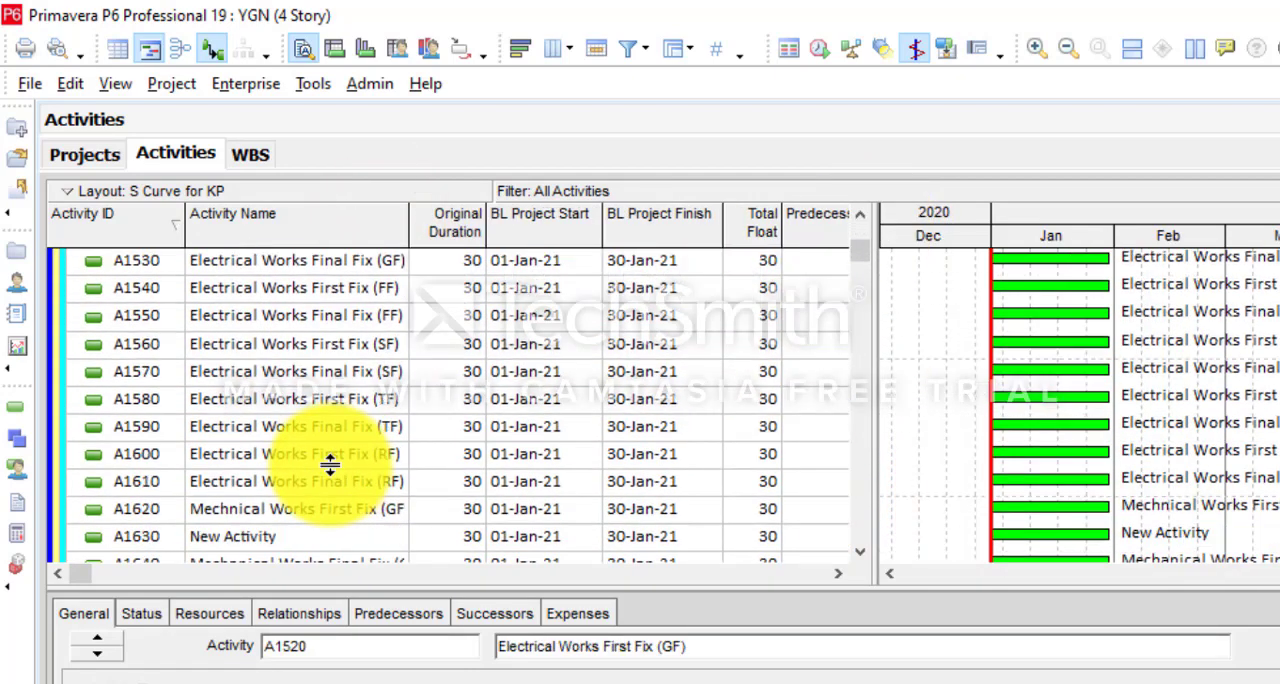
{"action": "left_click", "coordinate": [318, 486], "text": "shift"}
{"action": "right_click", "coordinate": [305, 372]}
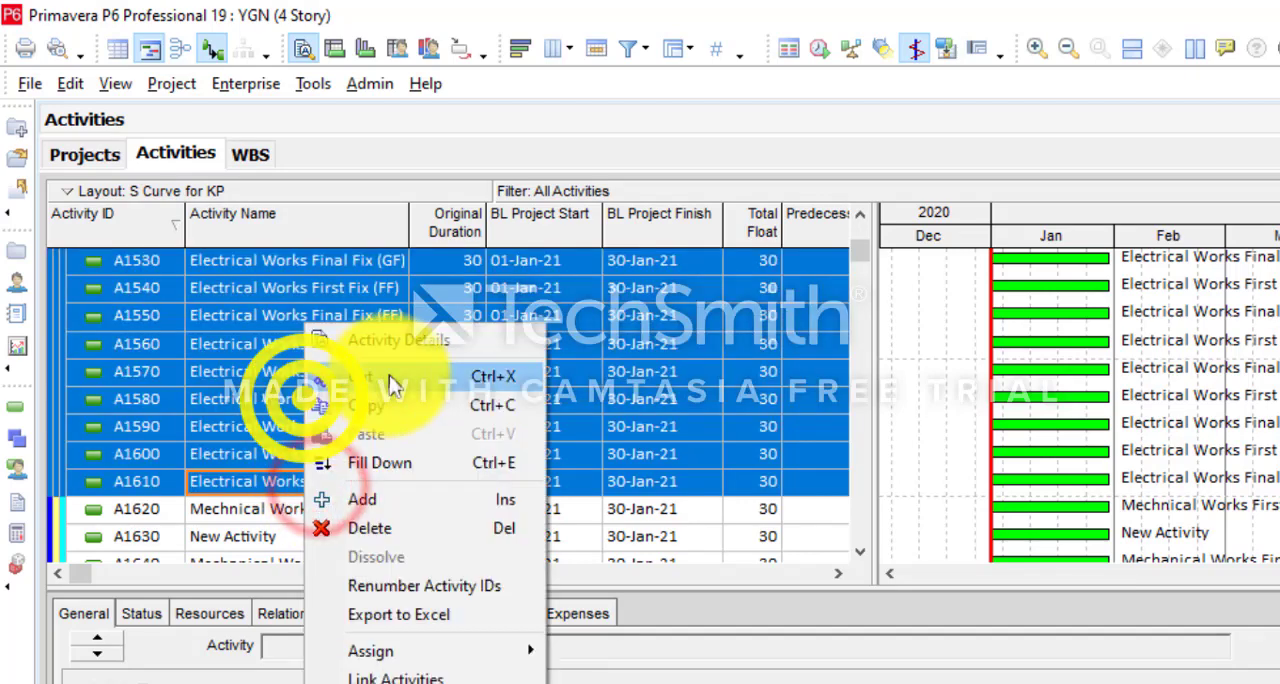
{"action": "left_click", "coordinate": [390, 372]}
{"action": "left_click_drag", "start_coordinate": [858, 256], "coordinate": [866, 485]}
{"action": "right_click", "coordinate": [135, 428]}
{"action": "left_click", "coordinate": [190, 432]}
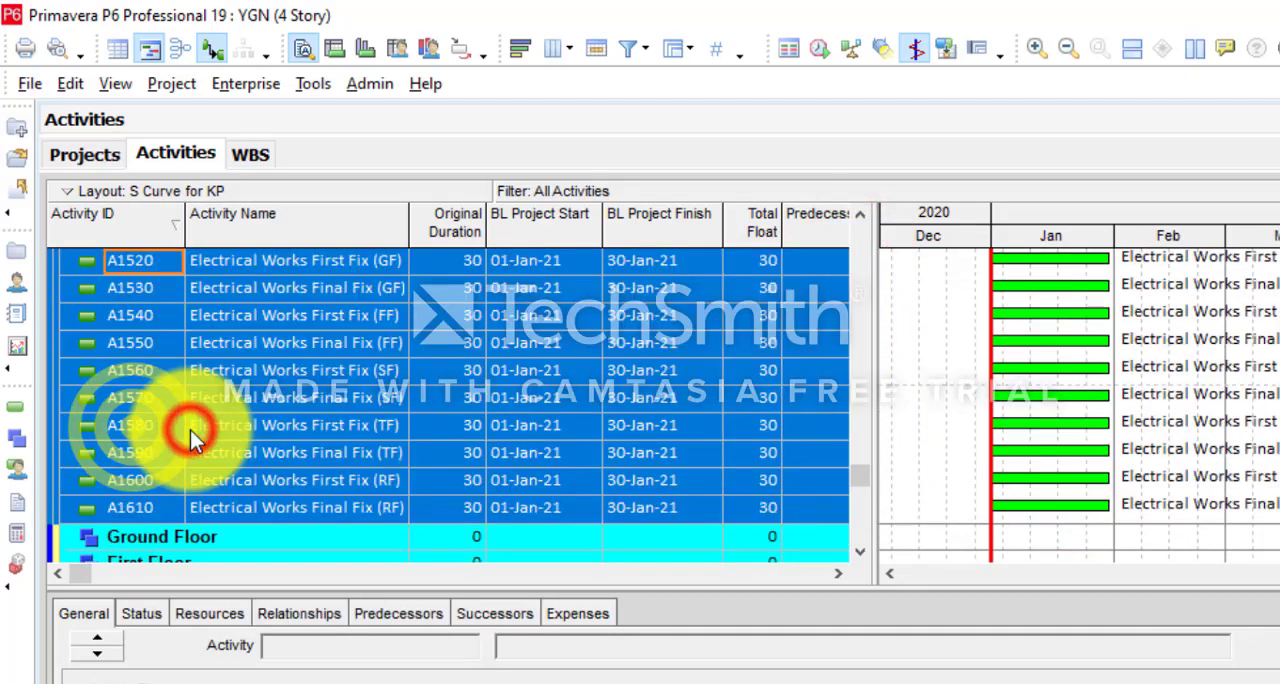
- Move Electrical Works First Fix (GF) and Final Fix (GF) into Ground Floor under Electrical Work
{"action": "left_click", "coordinate": [355, 316]}
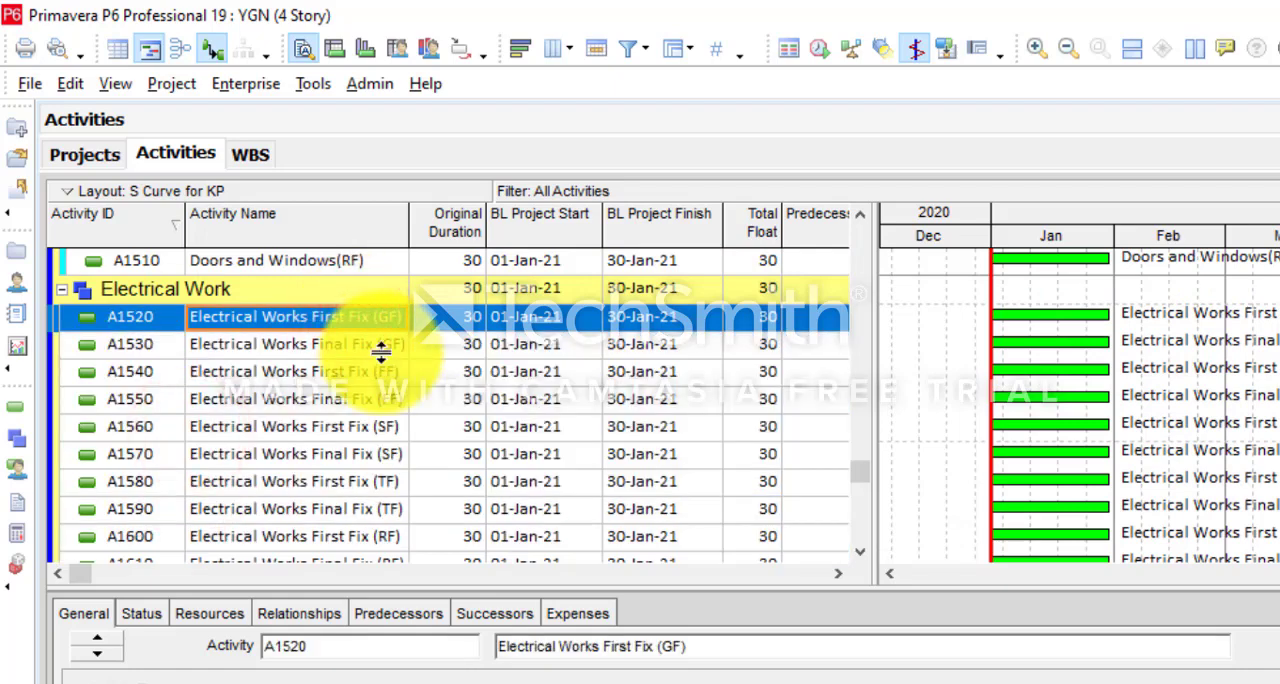
{"action": "left_click", "coordinate": [392, 344], "text": "shift"}
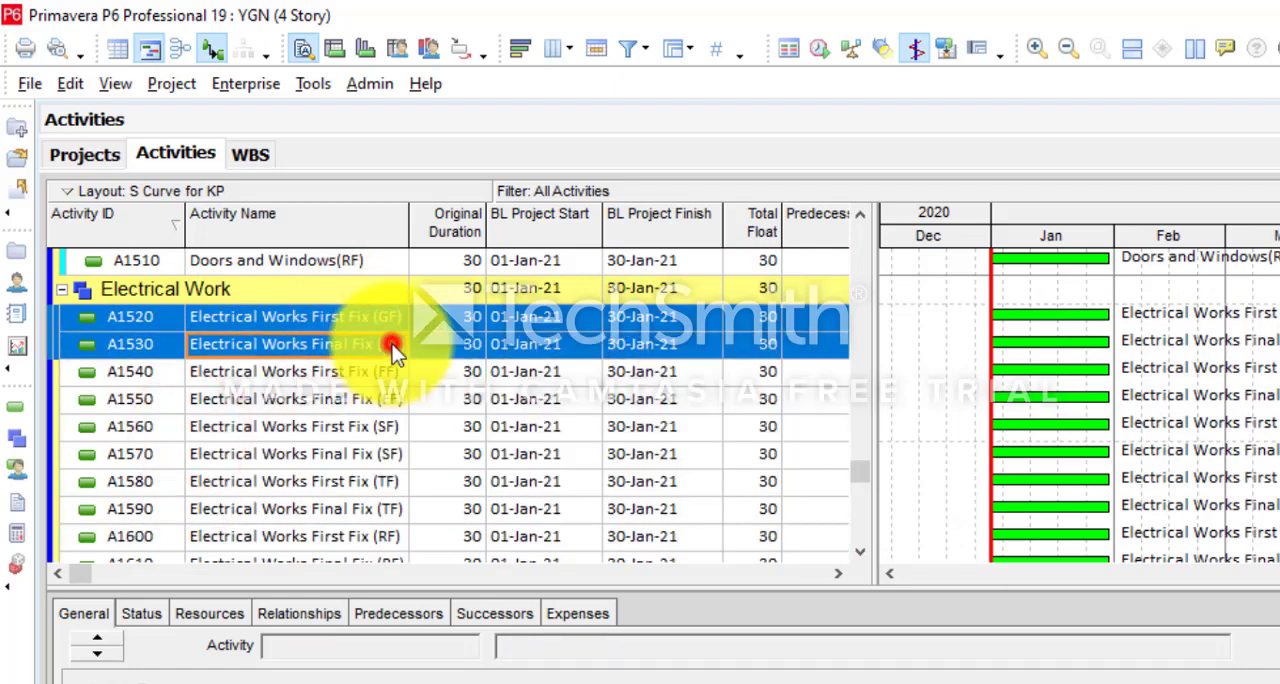
{"action": "right_click", "coordinate": [392, 344]}
{"action": "left_click", "coordinate": [420, 377]}
{"action": "right_click", "coordinate": [152, 427]}
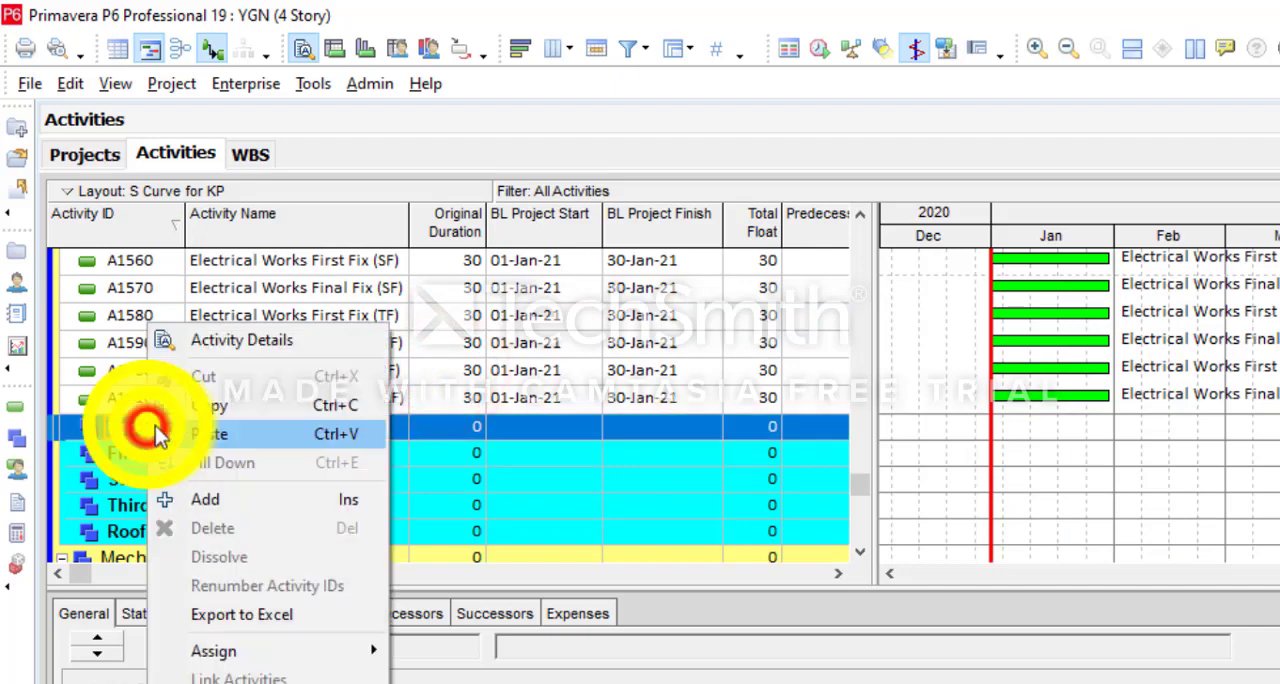
{"action": "left_click", "coordinate": [205, 429]}
- Move Electrical Works First Fix (FF) and Final Fix (FF) into First Floor under Electrical Work
{"action": "scroll", "coordinate": [390, 285], "scroll_direction": "up", "scroll_amount": 3}
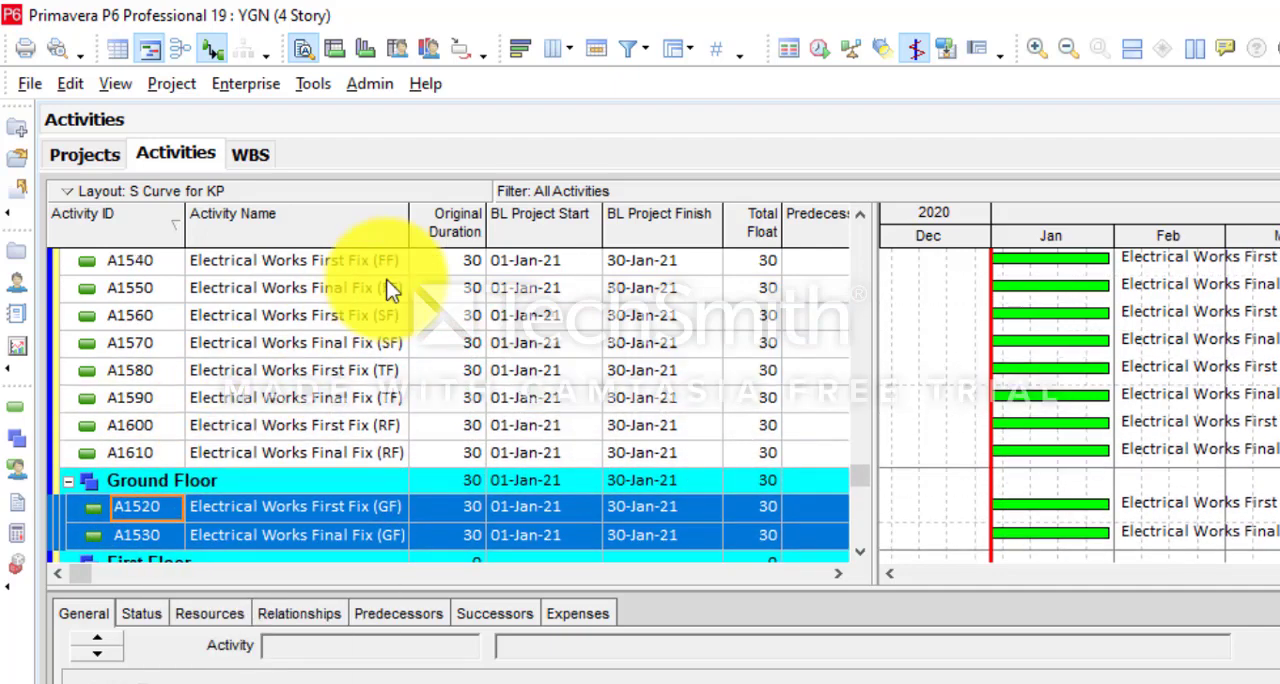
{"action": "left_click", "coordinate": [393, 321]}
{"action": "left_click", "coordinate": [392, 356], "text": "shift"}
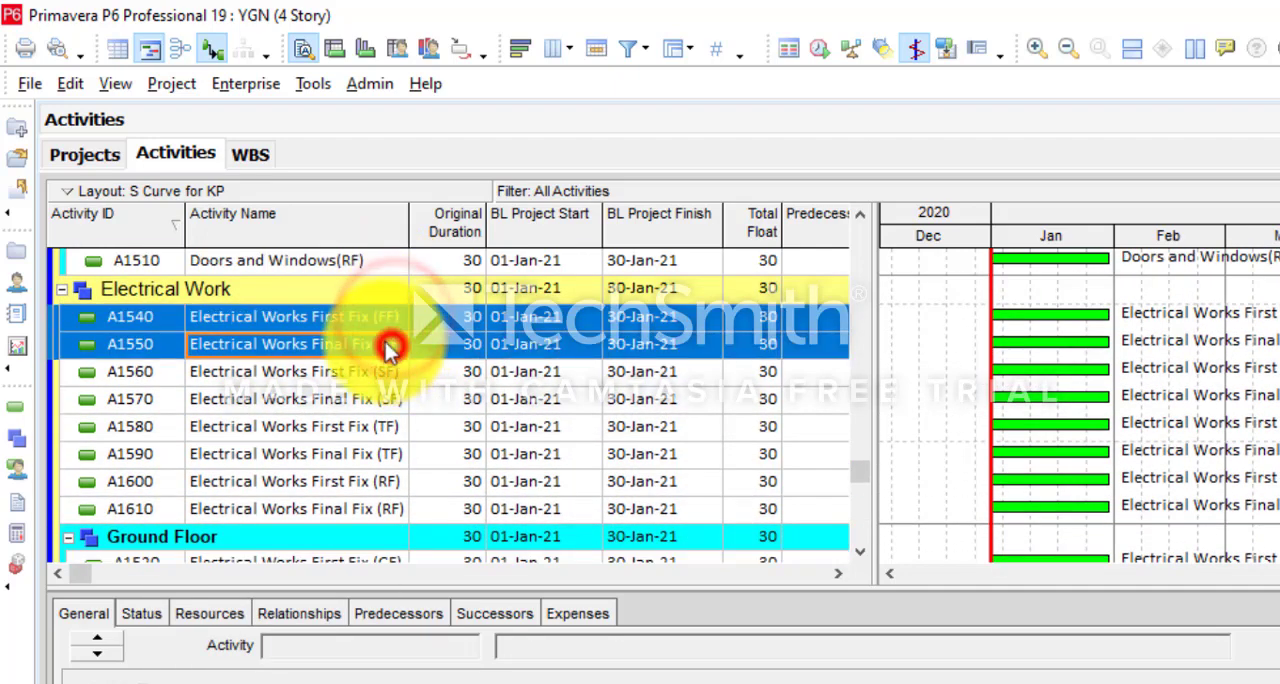
{"action": "right_click", "coordinate": [392, 356]}
{"action": "left_click", "coordinate": [425, 388]}
{"action": "right_click", "coordinate": [150, 503]}
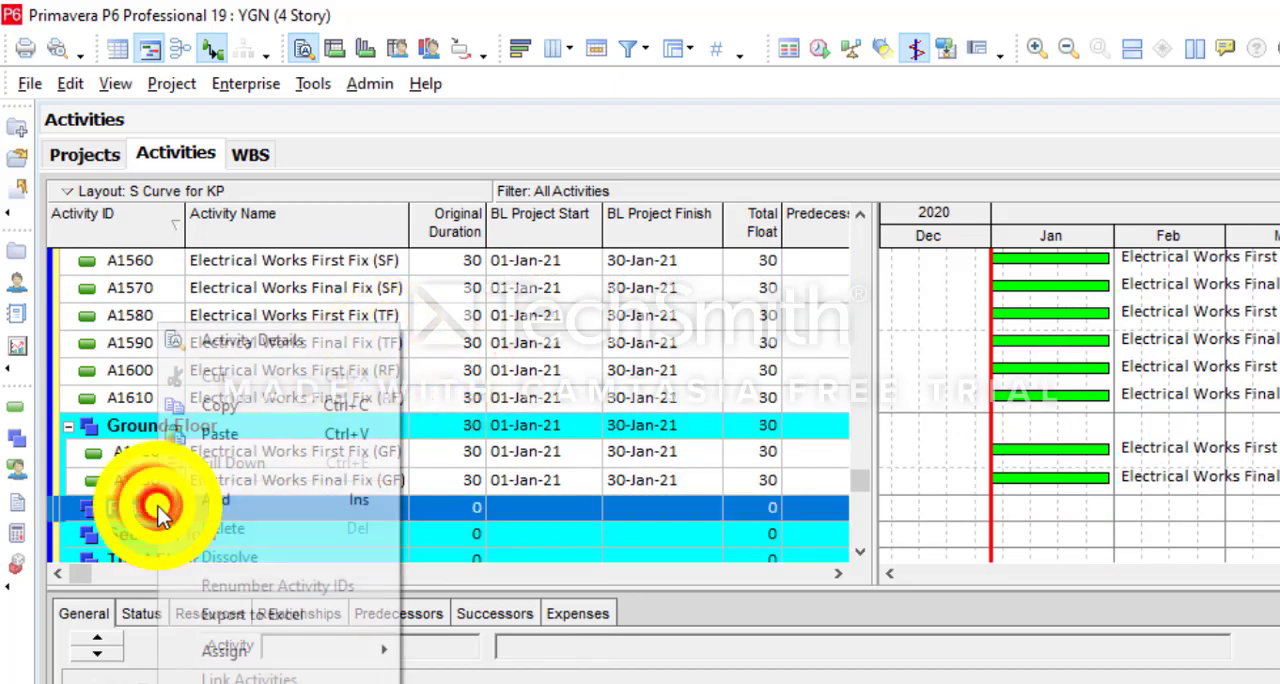
{"action": "left_click", "coordinate": [243, 434]}
- Move Electrical Works First Fix (SF) and Final Fix (SF) into Second Floor under Electrical Work
{"action": "scroll", "coordinate": [243, 434], "scroll_direction": "up", "scroll_amount": 2}
{"action": "left_click", "coordinate": [290, 400]}
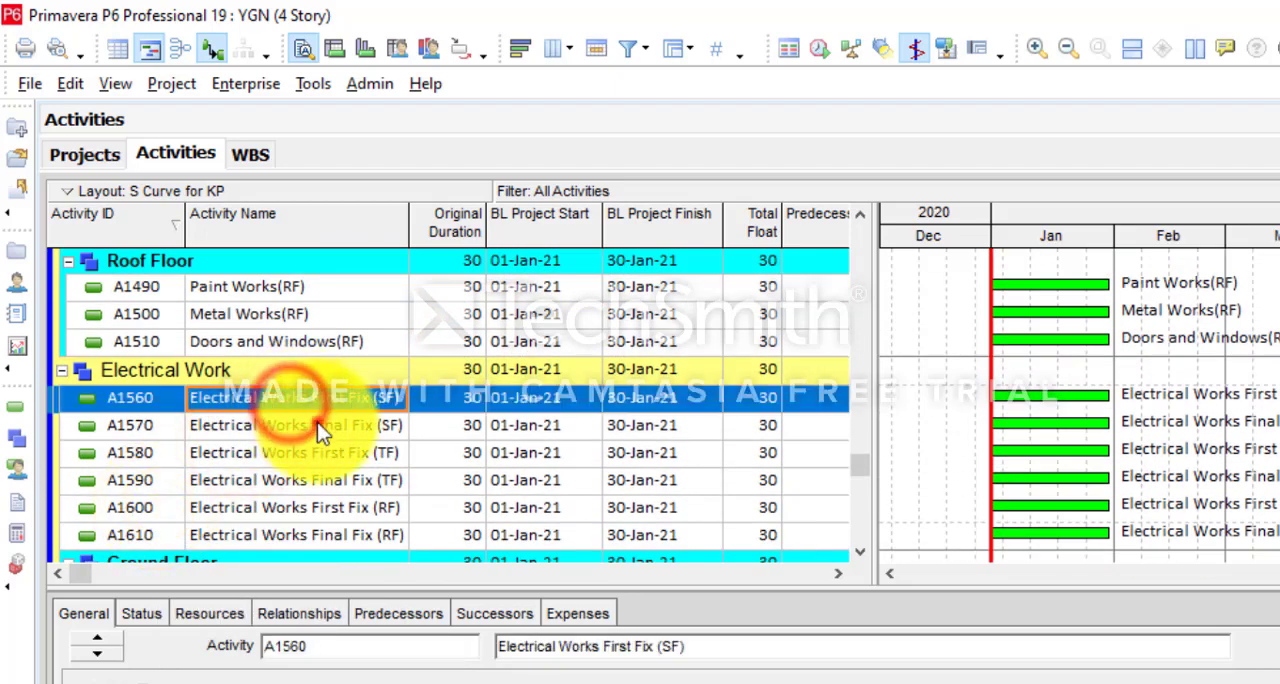
{"action": "left_click", "coordinate": [317, 424], "text": "shift"}
{"action": "right_click", "coordinate": [317, 424]}
{"action": "left_click", "coordinate": [396, 376]}
{"action": "right_click", "coordinate": [177, 531]}
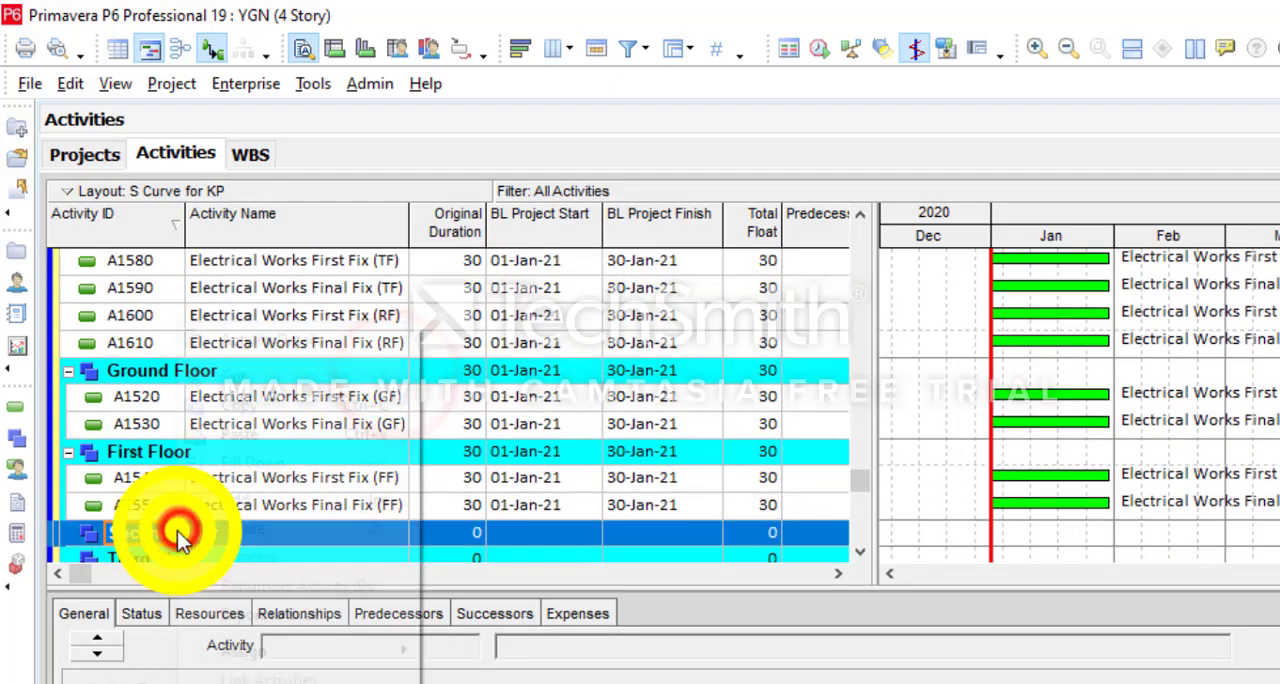
{"action": "left_click", "coordinate": [263, 434]}
- Move Electrical Works First Fix (TF) and Final Fix (TF) into Third Floor under Electrical Work
{"action": "scroll", "coordinate": [330, 430], "scroll_direction": "up", "scroll_amount": 3}
{"action": "left_click", "coordinate": [330, 426]}
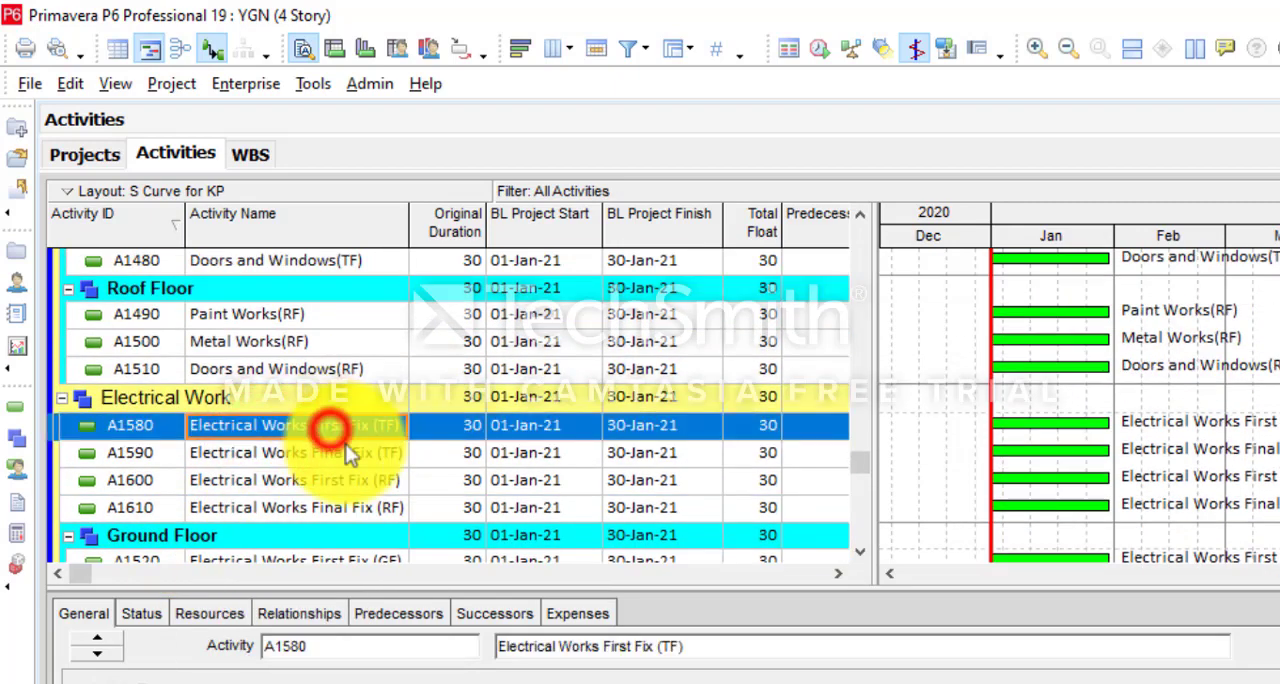
{"action": "left_click", "coordinate": [348, 453], "text": "shift"}
{"action": "right_click", "coordinate": [359, 455]}
{"action": "left_click", "coordinate": [428, 383]}
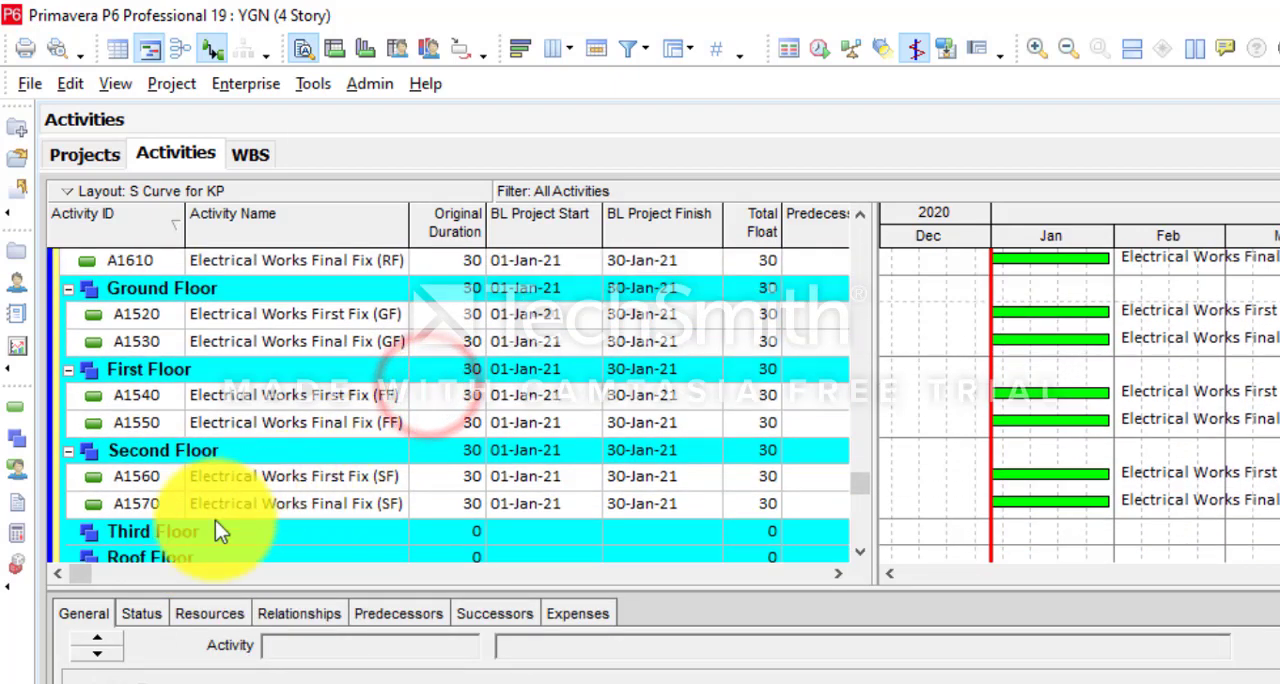
{"action": "right_click", "coordinate": [186, 530]}
{"action": "left_click", "coordinate": [263, 432]}
- Move Electrical Works First Fix (RF) and Final Fix (RF) into Roof Floor under Electrical Work
{"action": "scroll", "coordinate": [280, 400], "scroll_direction": "up", "scroll_amount": 3}
{"action": "left_click", "coordinate": [318, 350]}
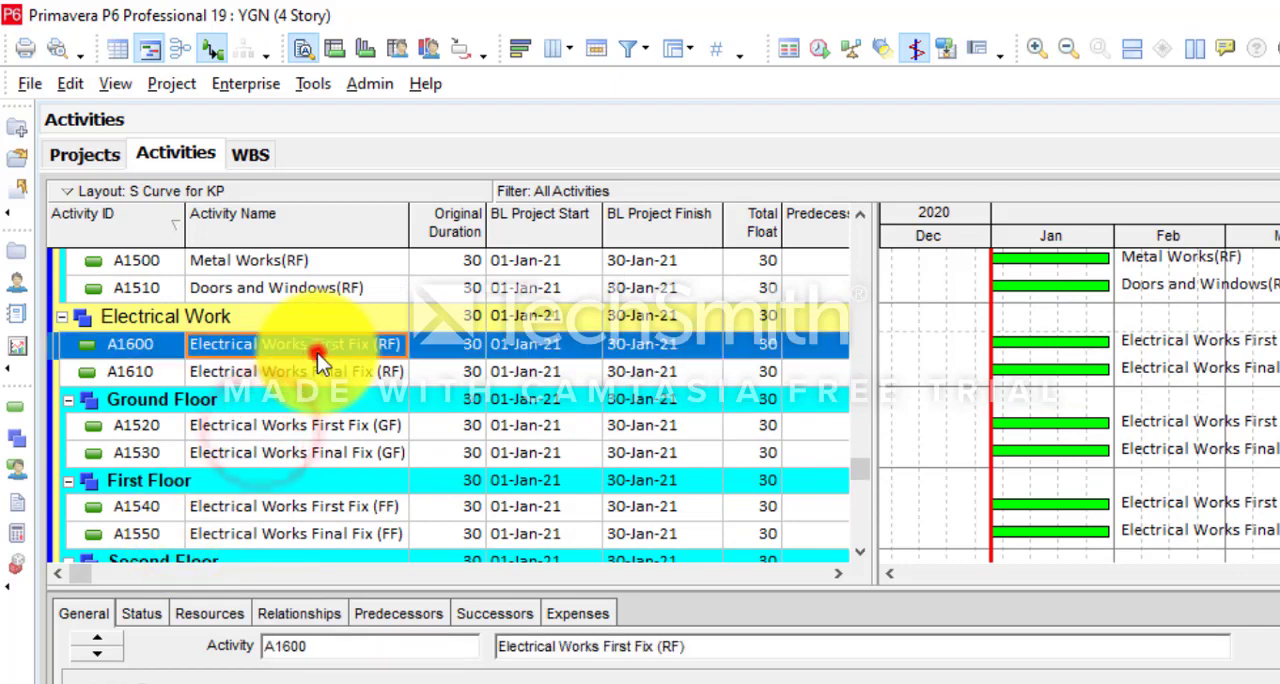
{"action": "left_click", "coordinate": [255, 372], "text": "shift"}
{"action": "right_click", "coordinate": [255, 372]}
{"action": "left_click", "coordinate": [408, 383]}
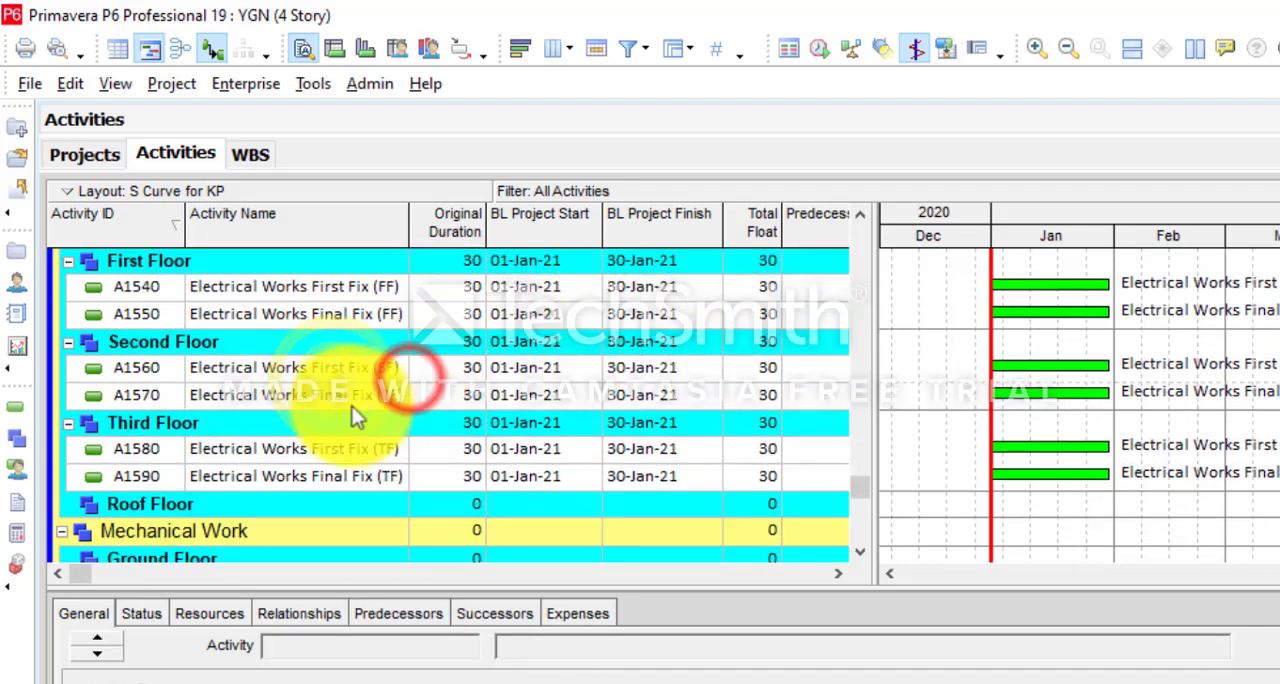
{"action": "left_click", "coordinate": [147, 504]}
{"action": "right_click", "coordinate": [147, 504]}
{"action": "left_click", "coordinate": [211, 440]}
- Delete the unneeded New Activity A1630 from among the ground floor mechanical activities in Earth Works
{"action": "scroll", "coordinate": [210, 415], "scroll_direction": "down", "scroll_amount": 2}
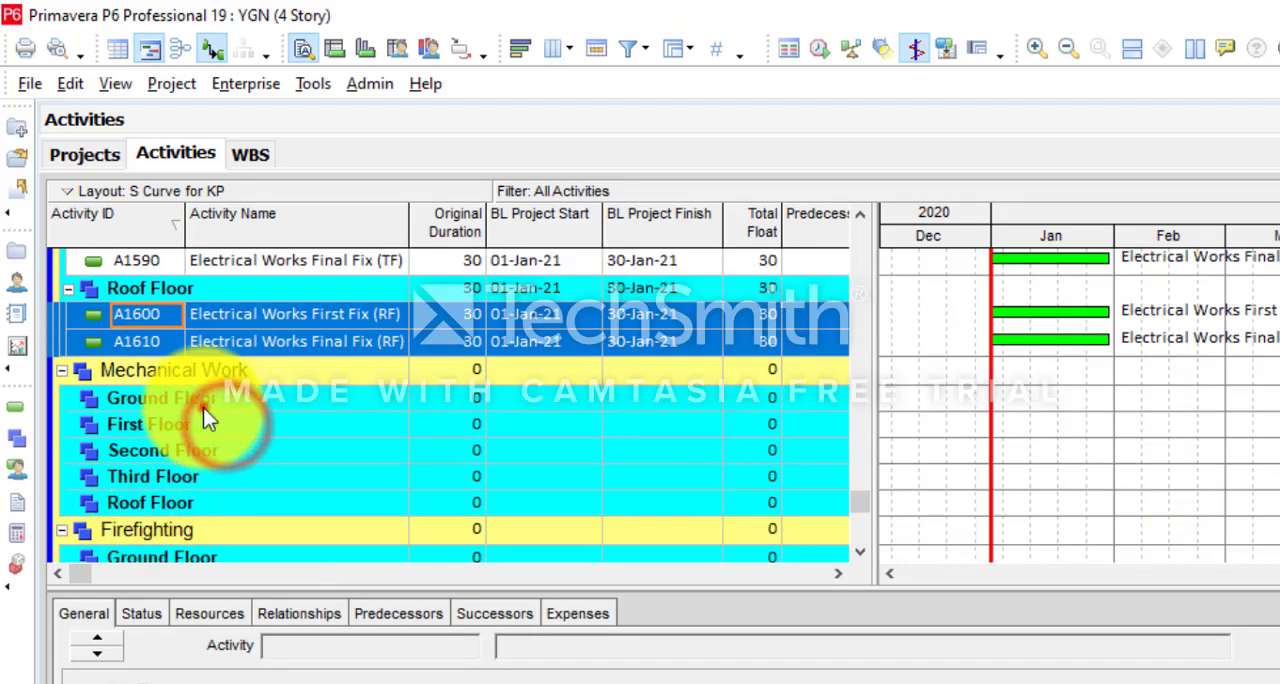
{"action": "left_click", "coordinate": [203, 407]}
{"action": "left_click", "coordinate": [866, 490]}
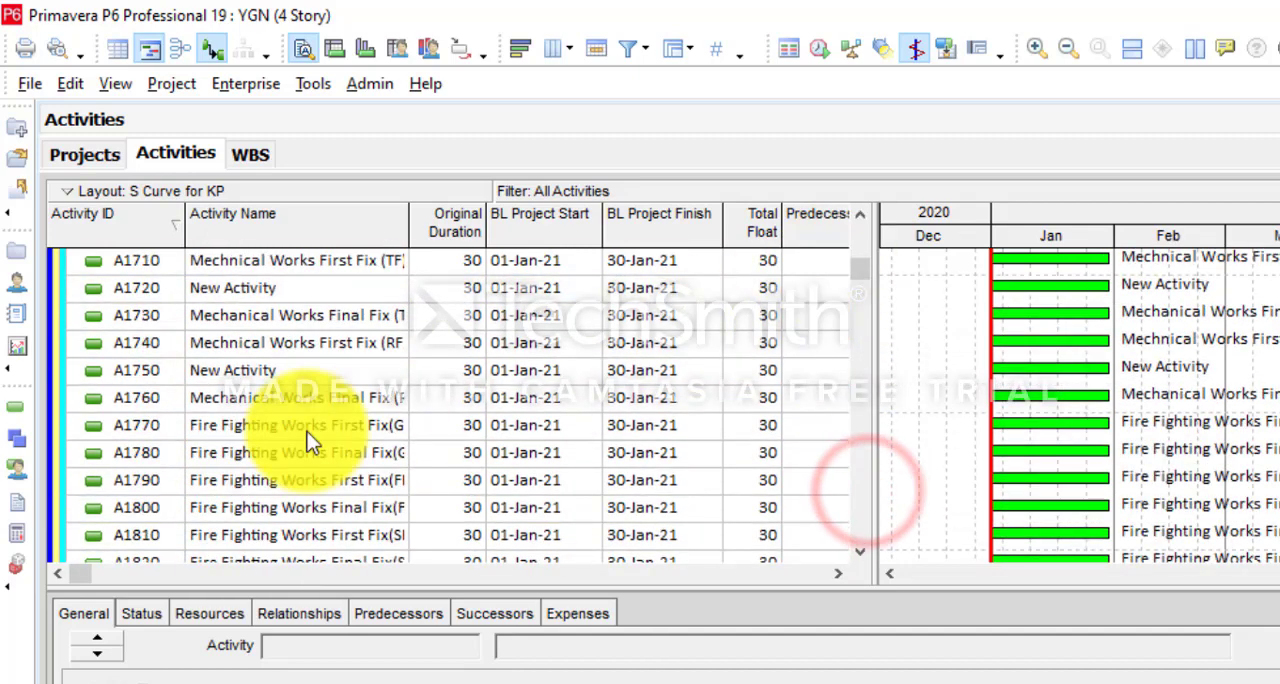
{"action": "scroll", "coordinate": [306, 430], "scroll_direction": "up", "scroll_amount": 2}
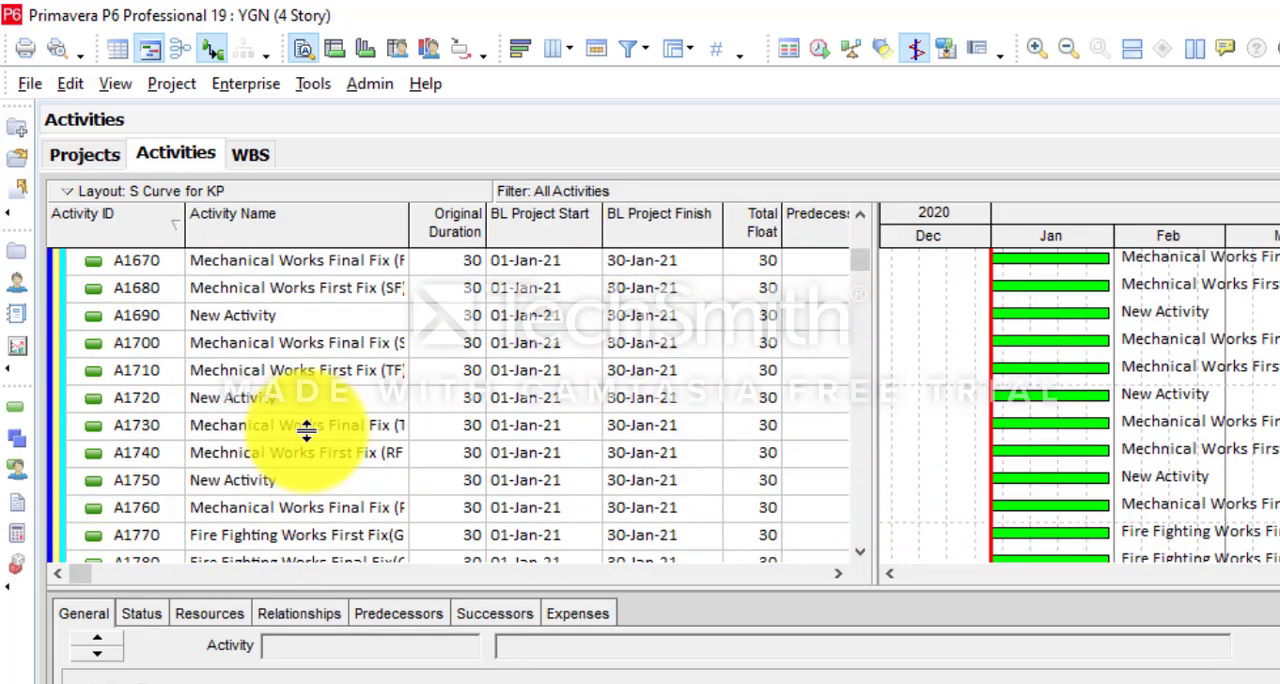
{"action": "scroll", "coordinate": [306, 430], "scroll_direction": "up", "scroll_amount": 4}
{"action": "left_click", "coordinate": [284, 407]}
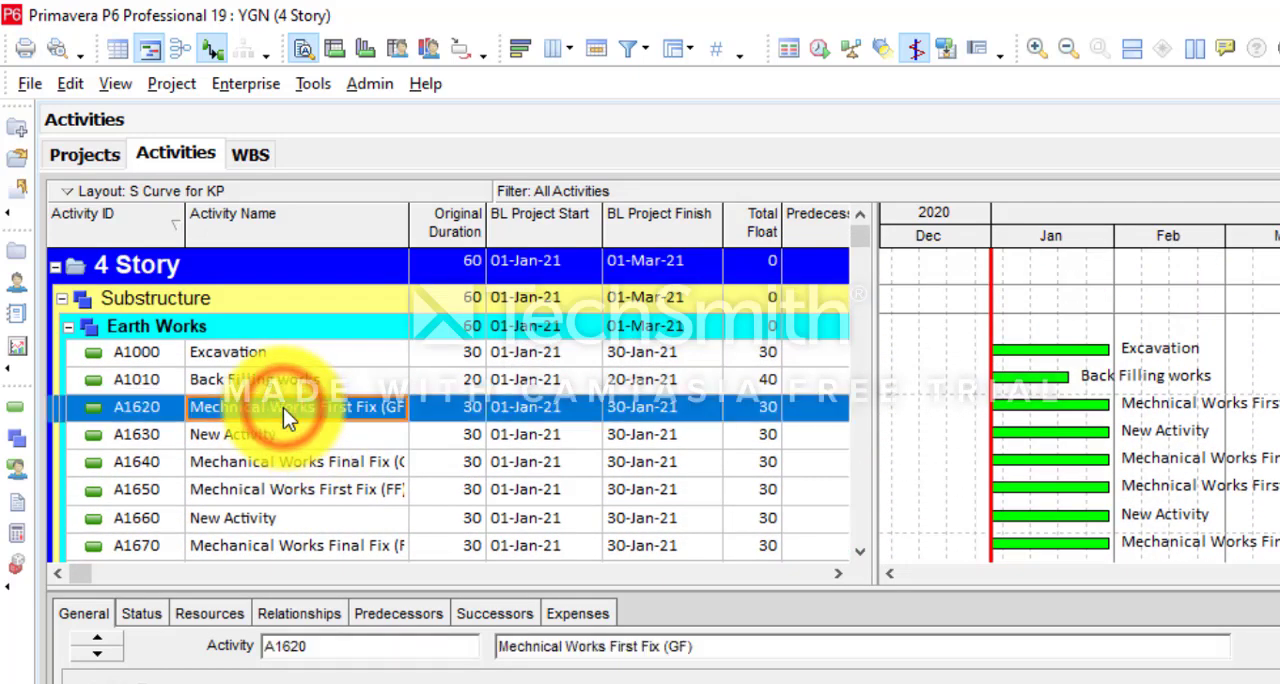
{"action": "left_click", "coordinate": [122, 442]}
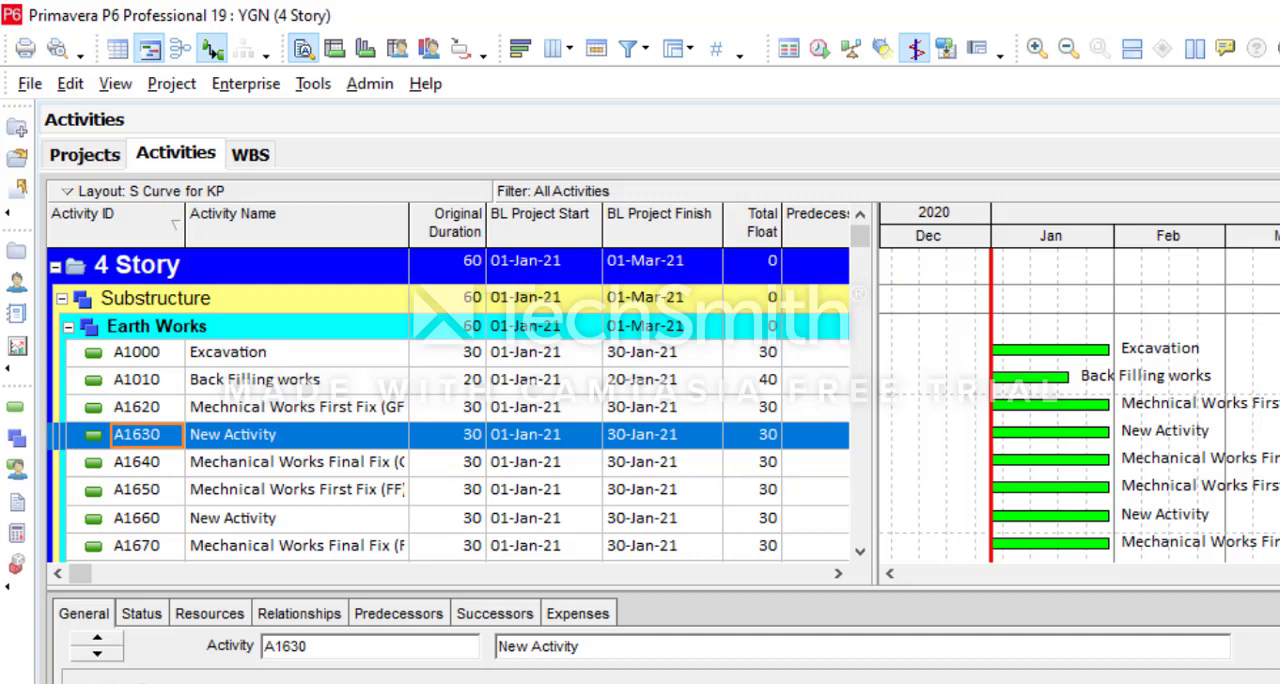
{"action": "left_click", "coordinate": [248, 382]}
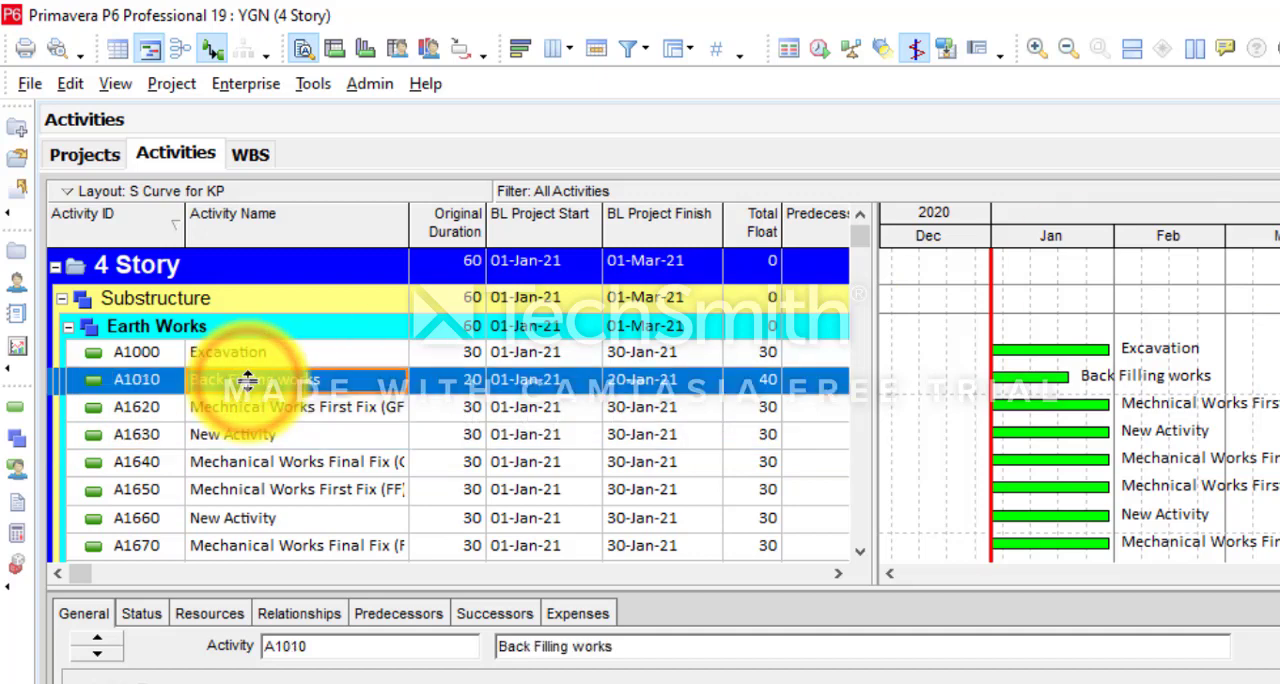
{"action": "left_click", "coordinate": [112, 437]}
{"action": "right_click", "coordinate": [275, 430]}
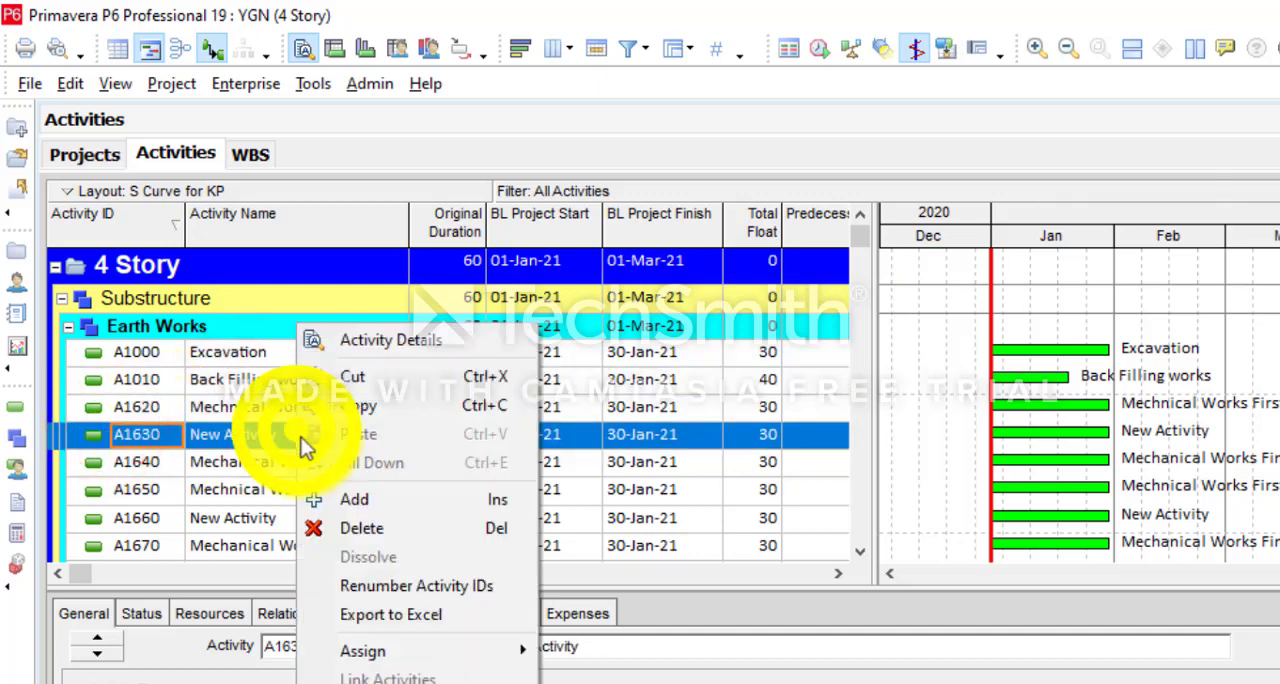
{"action": "left_click", "coordinate": [345, 518]}
{"action": "left_click", "coordinate": [850, 547]}
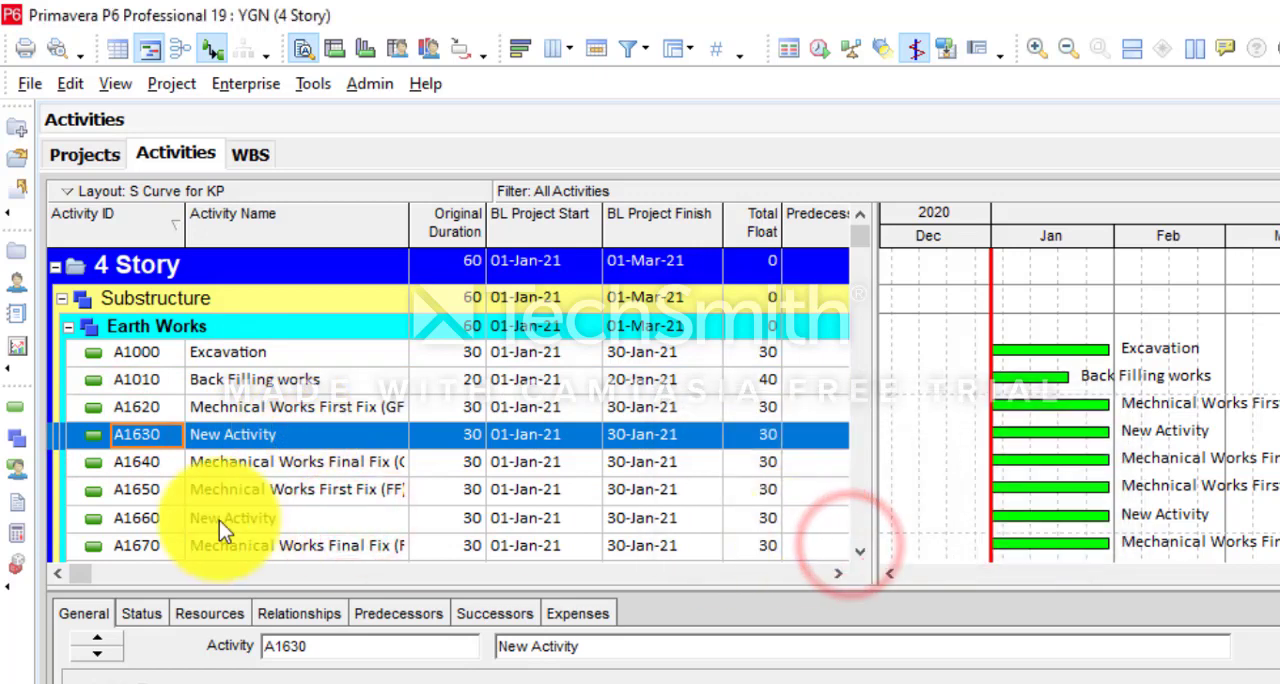
- Delete the unneeded New Activity entries A1660 and A1690 from Earth Works
{"action": "right_click", "coordinate": [160, 495]}
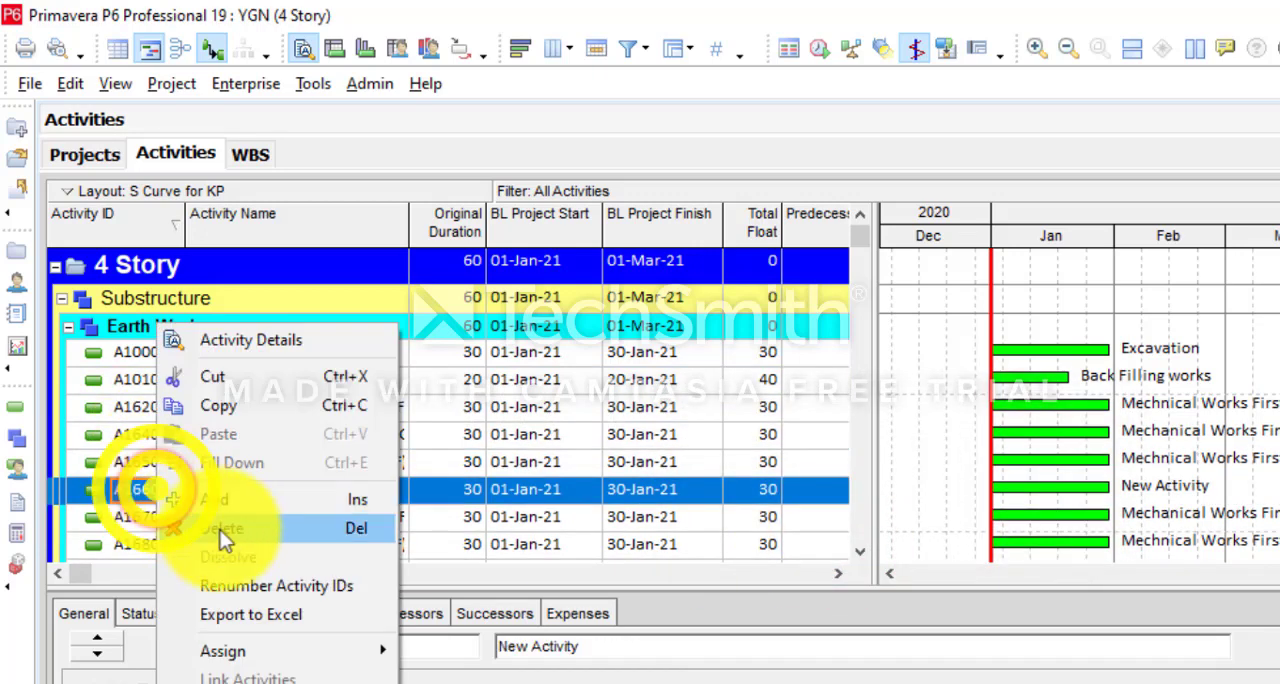
{"action": "left_click", "coordinate": [225, 529]}
{"action": "left_click", "coordinate": [820, 540]}
{"action": "left_click", "coordinate": [232, 548]}
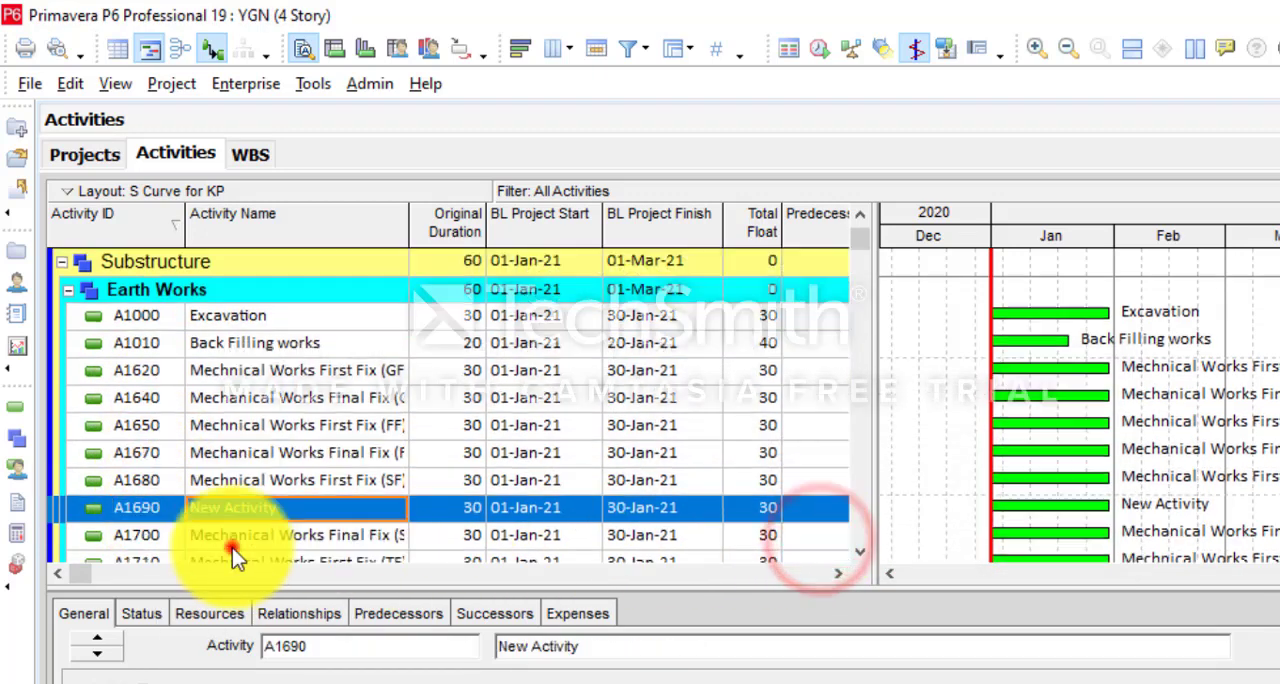
{"action": "right_click", "coordinate": [232, 540]}
{"action": "left_click", "coordinate": [166, 486]}
{"action": "right_click", "coordinate": [163, 480]}
{"action": "left_click", "coordinate": [228, 527]}
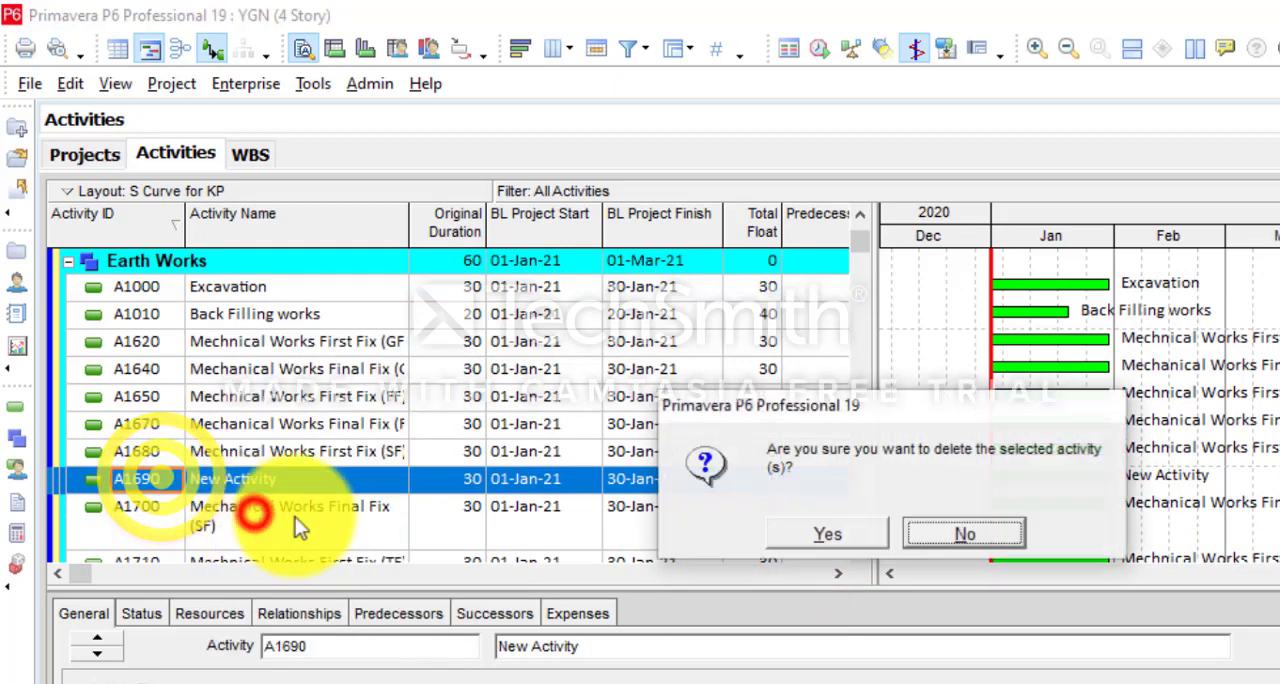
{"action": "left_click", "coordinate": [826, 534]}
- Delete the unneeded New Activity entries A1720 and A1750 from Earth Works
{"action": "left_click", "coordinate": [175, 510]}
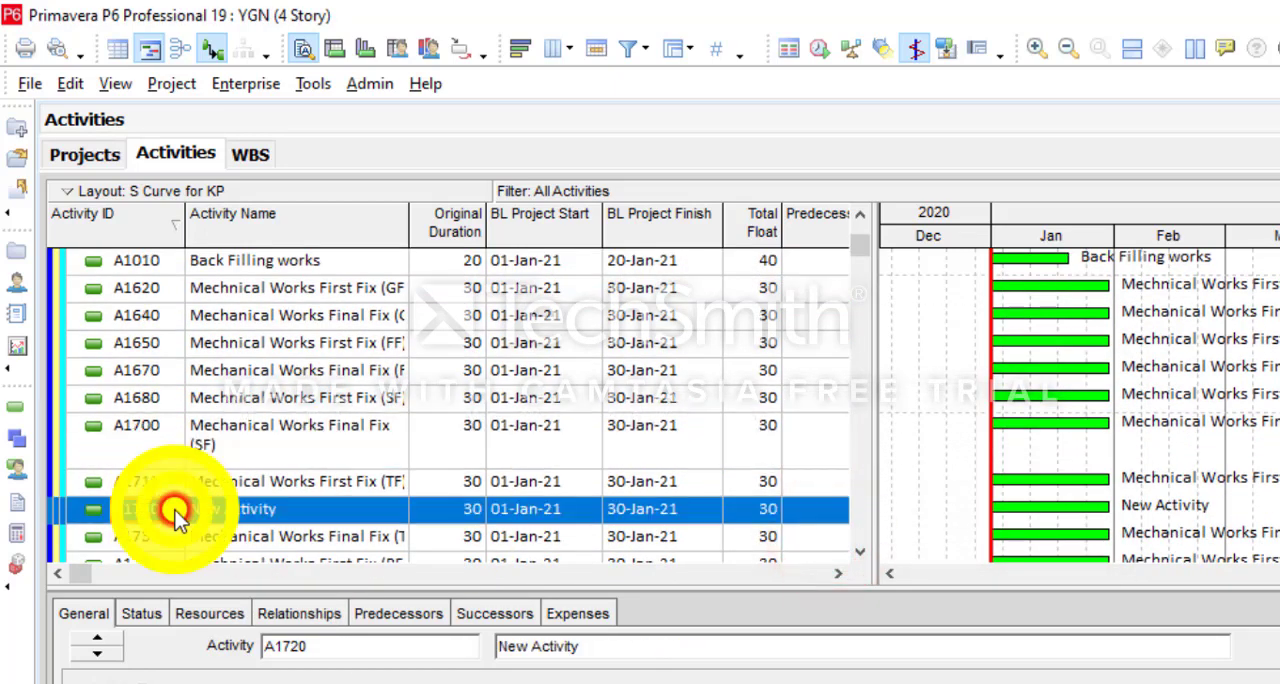
{"action": "right_click", "coordinate": [175, 510]}
{"action": "left_click", "coordinate": [252, 526]}
{"action": "left_click", "coordinate": [826, 534]}
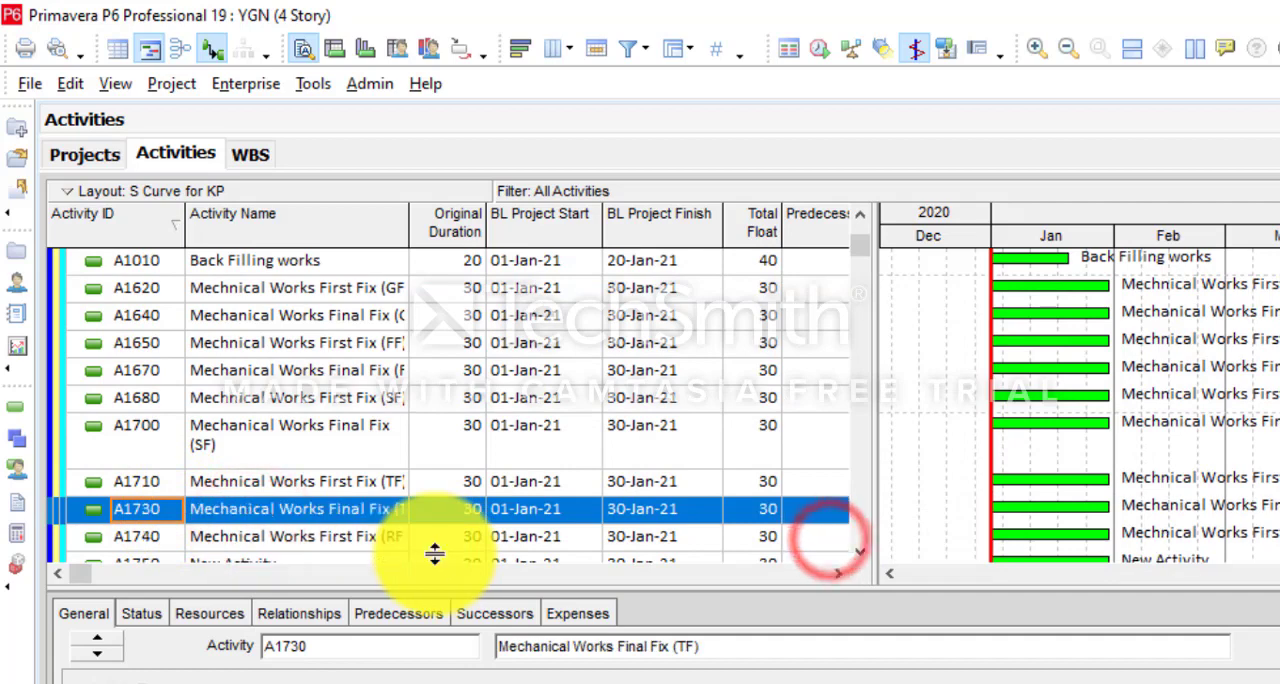
{"action": "scroll", "coordinate": [337, 544], "scroll_direction": "down", "scroll_amount": 1}
{"action": "left_click", "coordinate": [158, 510]}
{"action": "right_click", "coordinate": [158, 510]}
{"action": "left_click", "coordinate": [210, 528]}
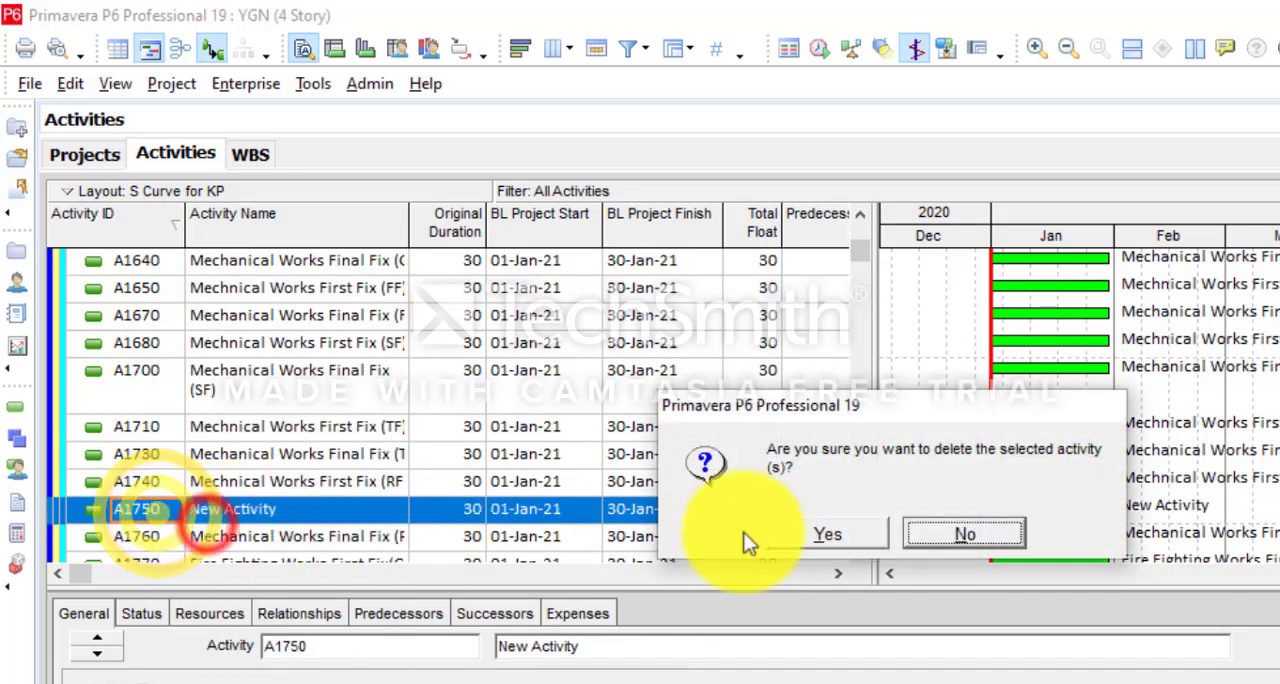
{"action": "left_click", "coordinate": [823, 532]}
- Move all the mechanical first fix and final fix activities, A1620 through A1760, from Earth Works into Mechanical Work
{"action": "scroll", "coordinate": [300, 490], "scroll_direction": "down", "scroll_amount": 1}
{"action": "scroll", "coordinate": [243, 371], "scroll_direction": "up", "scroll_amount": 2}
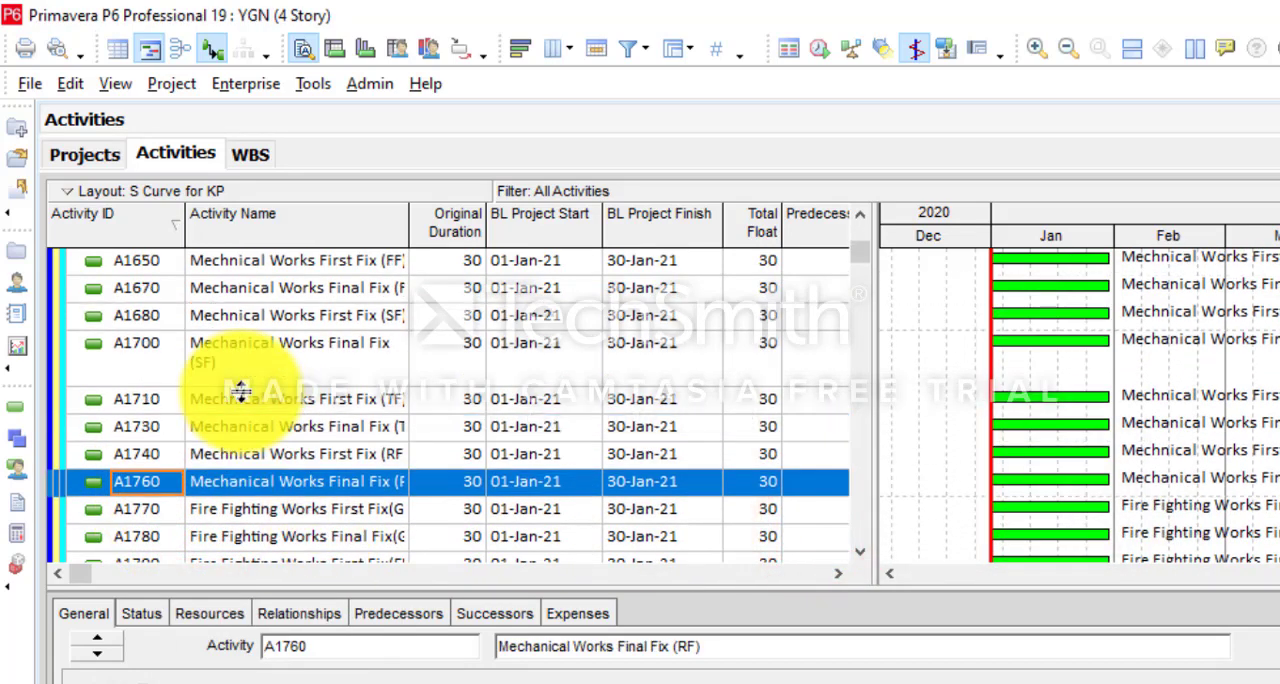
{"action": "left_click", "coordinate": [300, 288]}
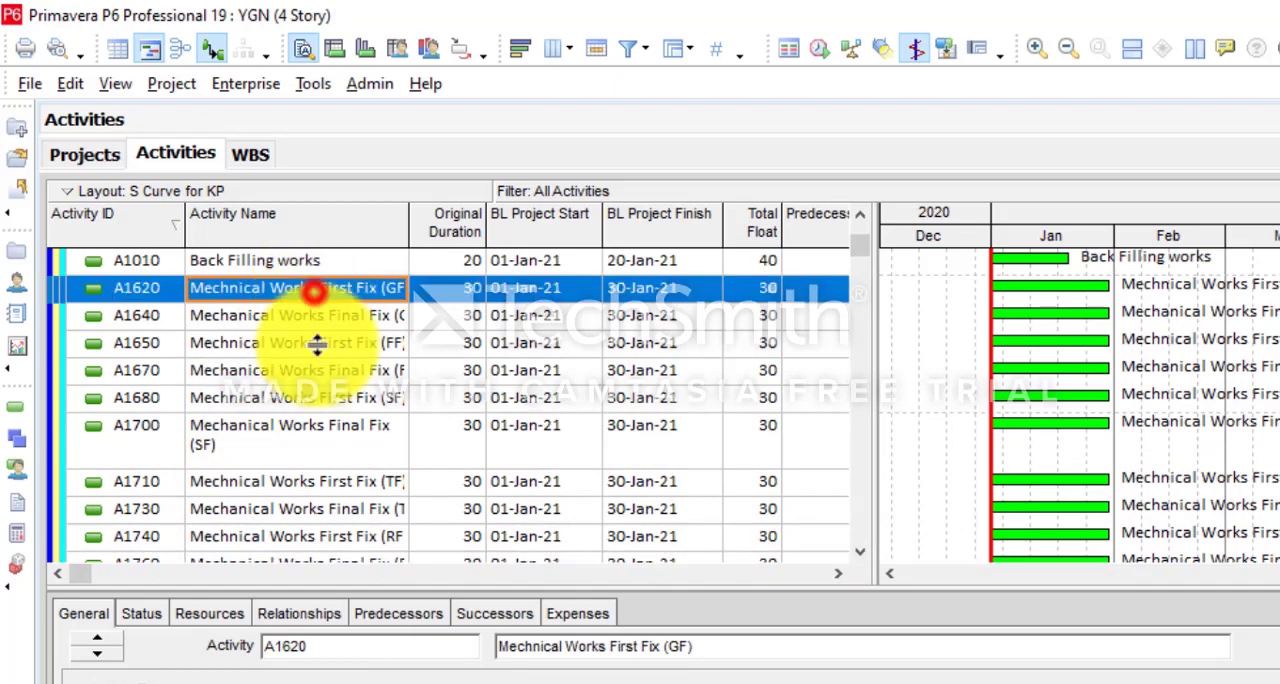
{"action": "scroll", "coordinate": [327, 531], "scroll_direction": "down", "scroll_amount": 1}
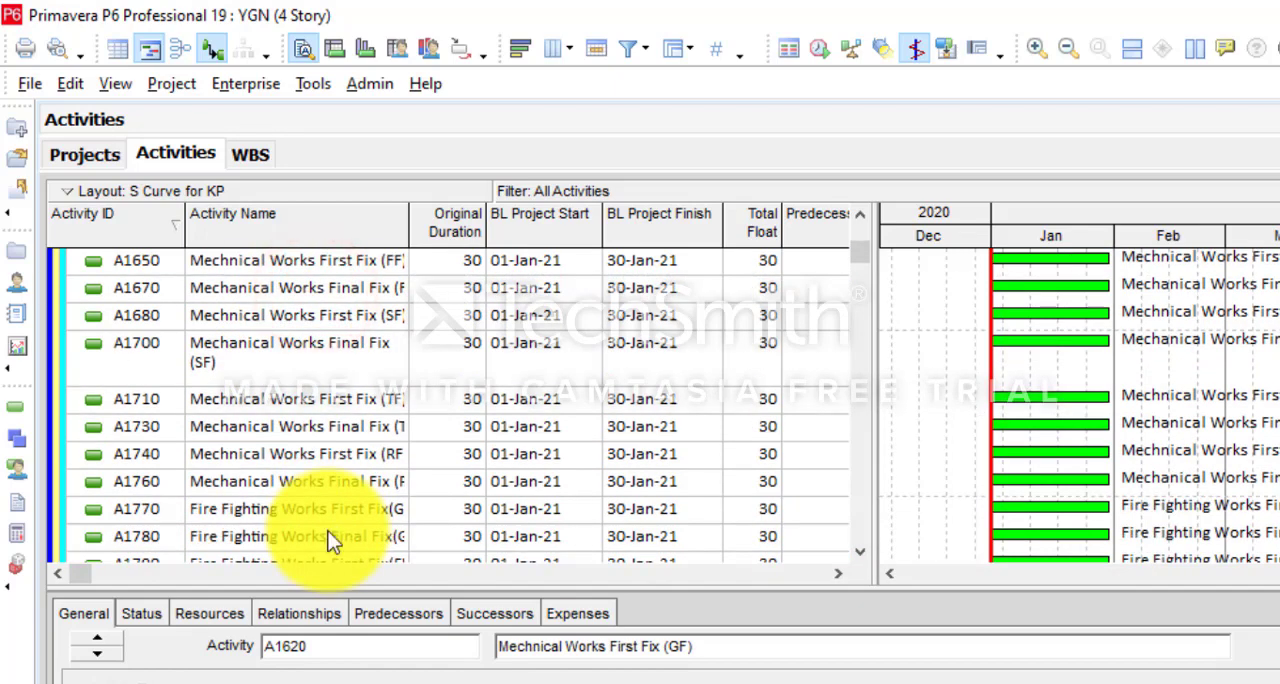
{"action": "left_click", "coordinate": [296, 476], "text": "shift"}
{"action": "right_click", "coordinate": [297, 469]}
{"action": "left_click", "coordinate": [380, 378]}
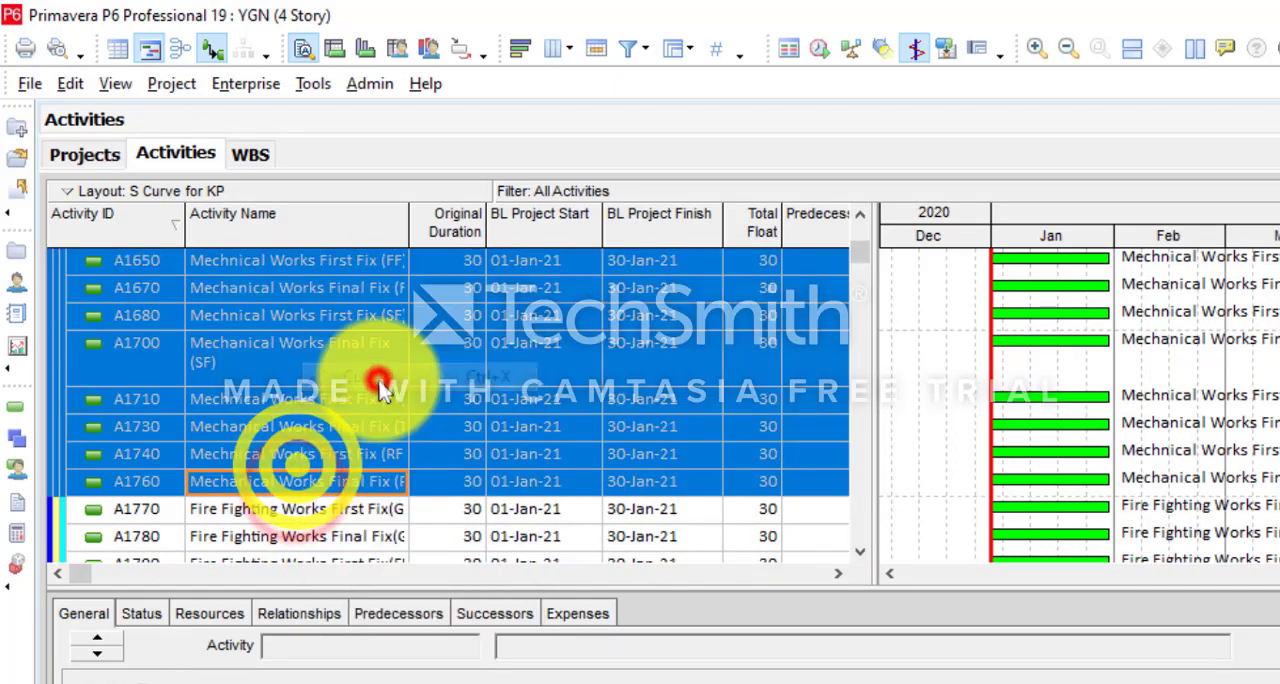
{"action": "left_click_drag", "start_coordinate": [862, 248], "coordinate": [833, 541]}
{"action": "scroll", "coordinate": [94, 463], "scroll_direction": "up", "scroll_amount": 4}
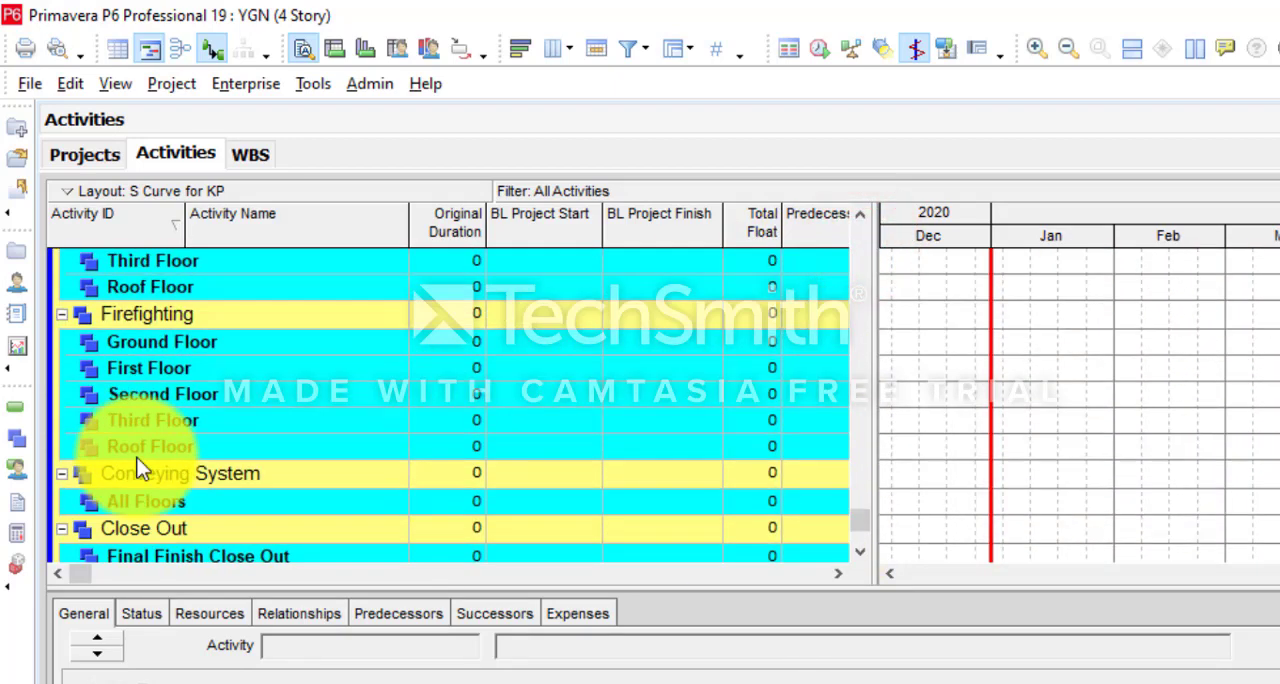
{"action": "right_click", "coordinate": [172, 320]}
{"action": "left_click", "coordinate": [241, 424]}
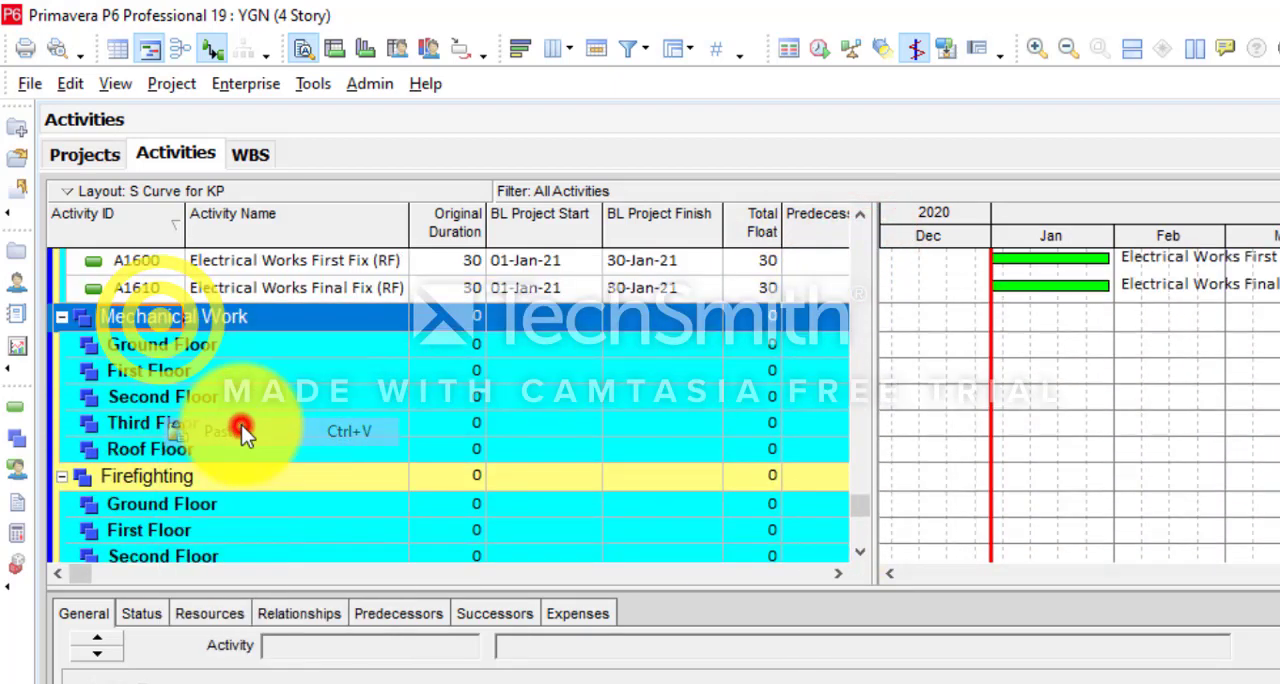
- Fit the Activity Name column to its text and move mechanical activities A1620 and A1640 (GF) into Ground Floor under Mechanical Work
{"action": "double_click", "coordinate": [405, 216]}
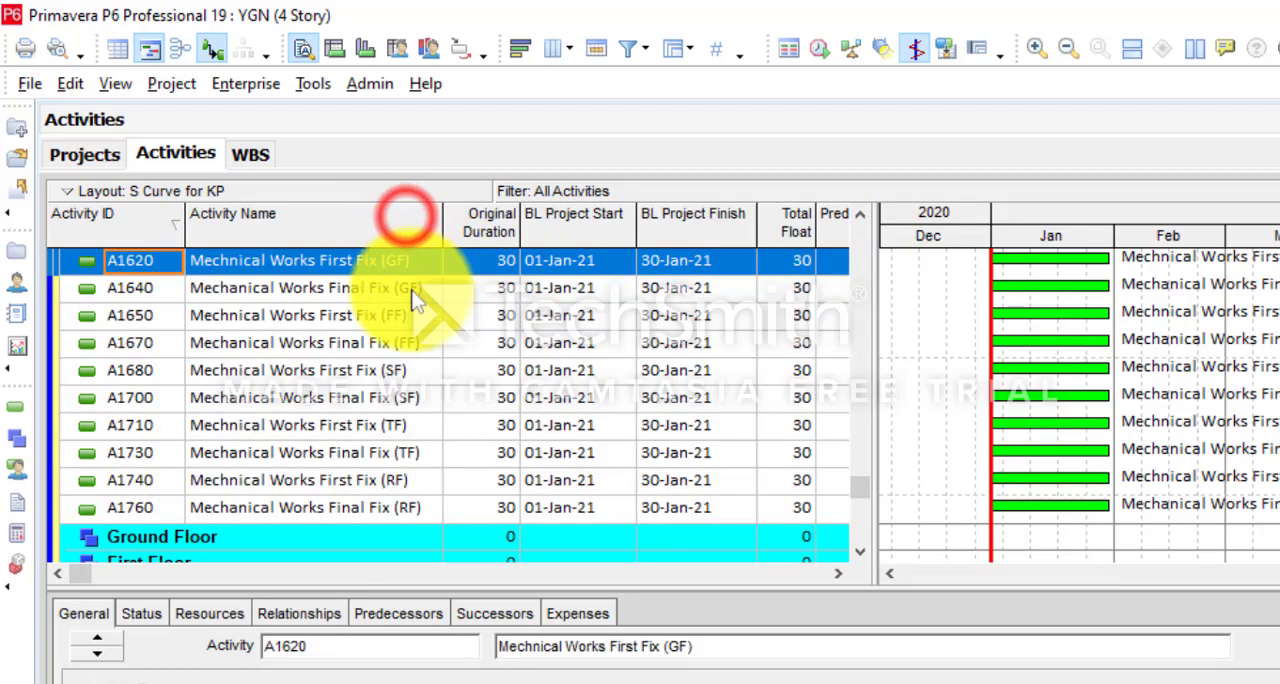
{"action": "left_click", "coordinate": [414, 288], "text": "ctrl"}
{"action": "left_click_drag", "start_coordinate": [414, 288], "coordinate": [147, 535]}
{"action": "right_click", "coordinate": [156, 507]}
{"action": "left_click", "coordinate": [225, 428]}
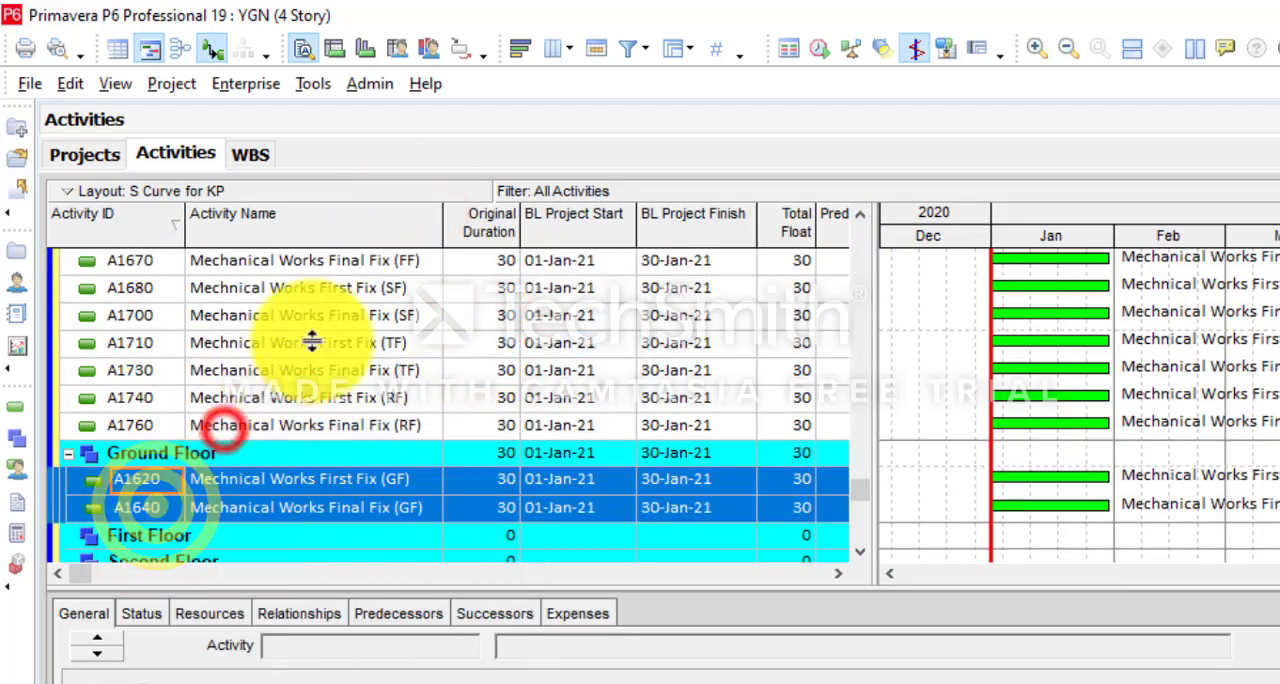
- Move mechanical first fix and final fix activities A1650 and A1670 (FF) into First Floor under Mechanical Work
{"action": "left_click", "coordinate": [385, 268]}
{"action": "scroll", "coordinate": [410, 300], "scroll_direction": "up", "scroll_amount": 1}
{"action": "left_click", "coordinate": [415, 290]}
{"action": "left_click", "coordinate": [414, 316], "text": "ctrl"}
{"action": "right_click", "coordinate": [414, 316]}
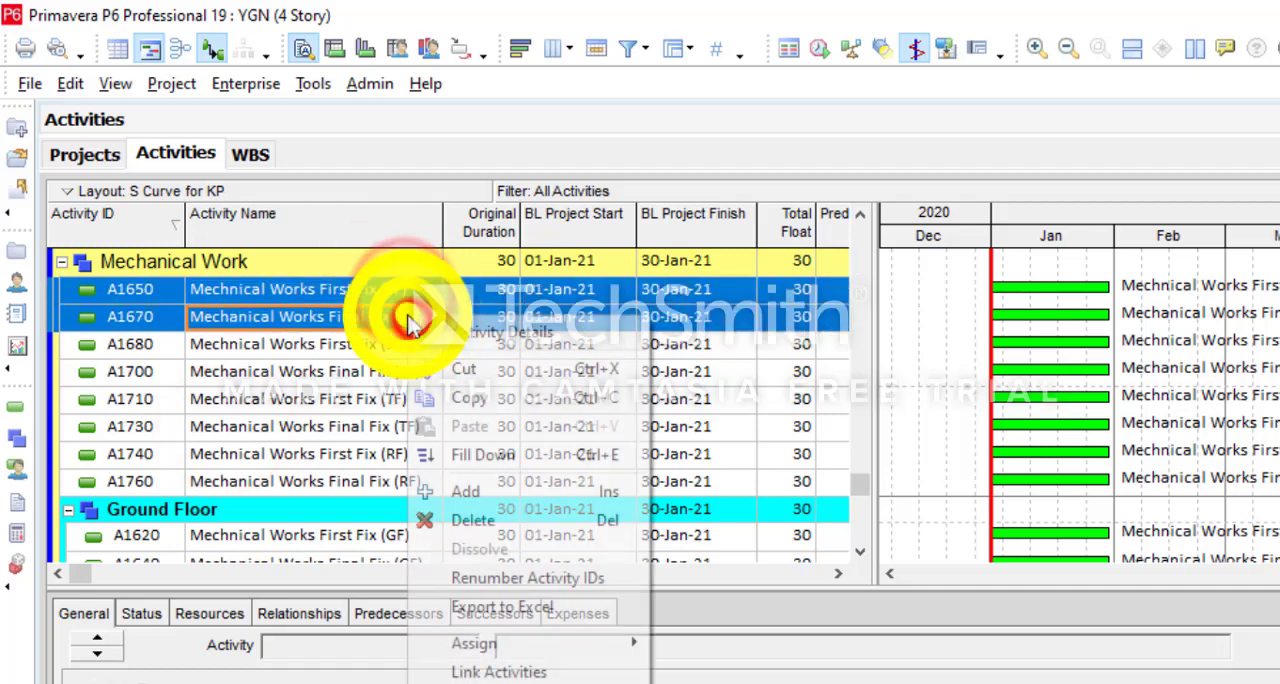
{"action": "left_click", "coordinate": [487, 369]}
{"action": "right_click", "coordinate": [140, 503]}
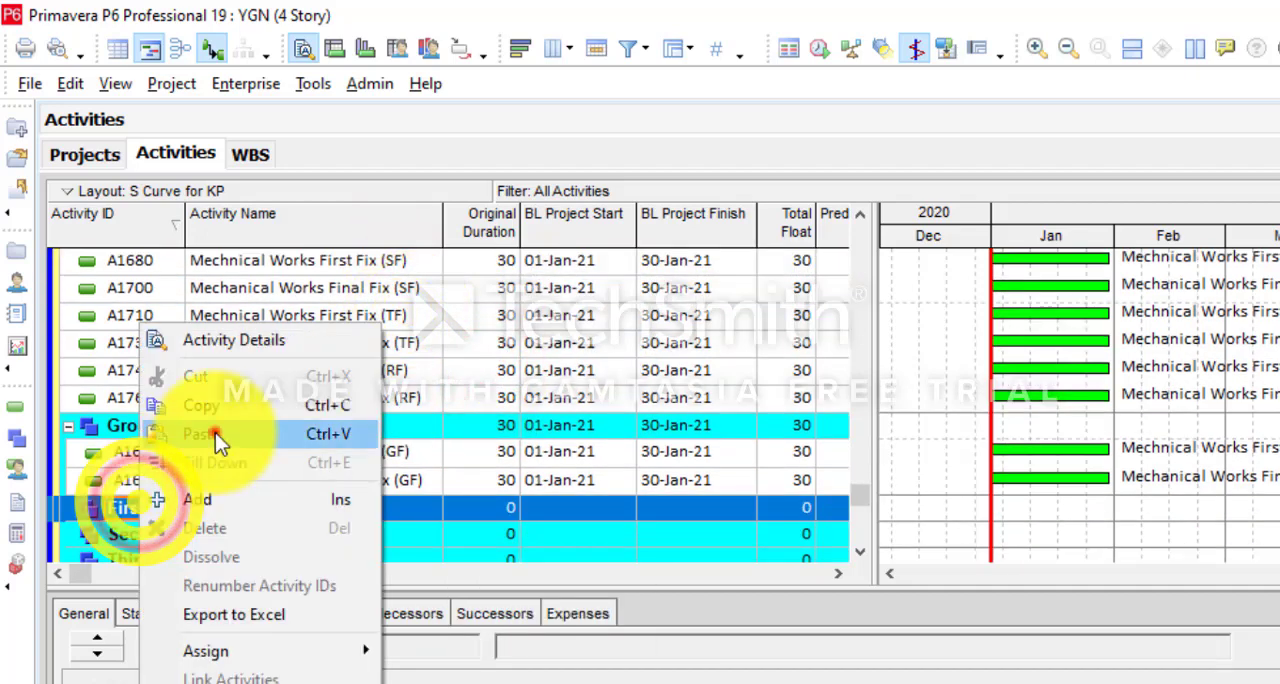
{"action": "left_click", "coordinate": [215, 433]}
- Move mechanical first fix and final fix activities A1680 and A1700 (SF) into Second Floor under Mechanical Work
{"action": "scroll", "coordinate": [215, 433], "scroll_direction": "up", "scroll_amount": 2}
{"action": "left_click", "coordinate": [320, 372]}
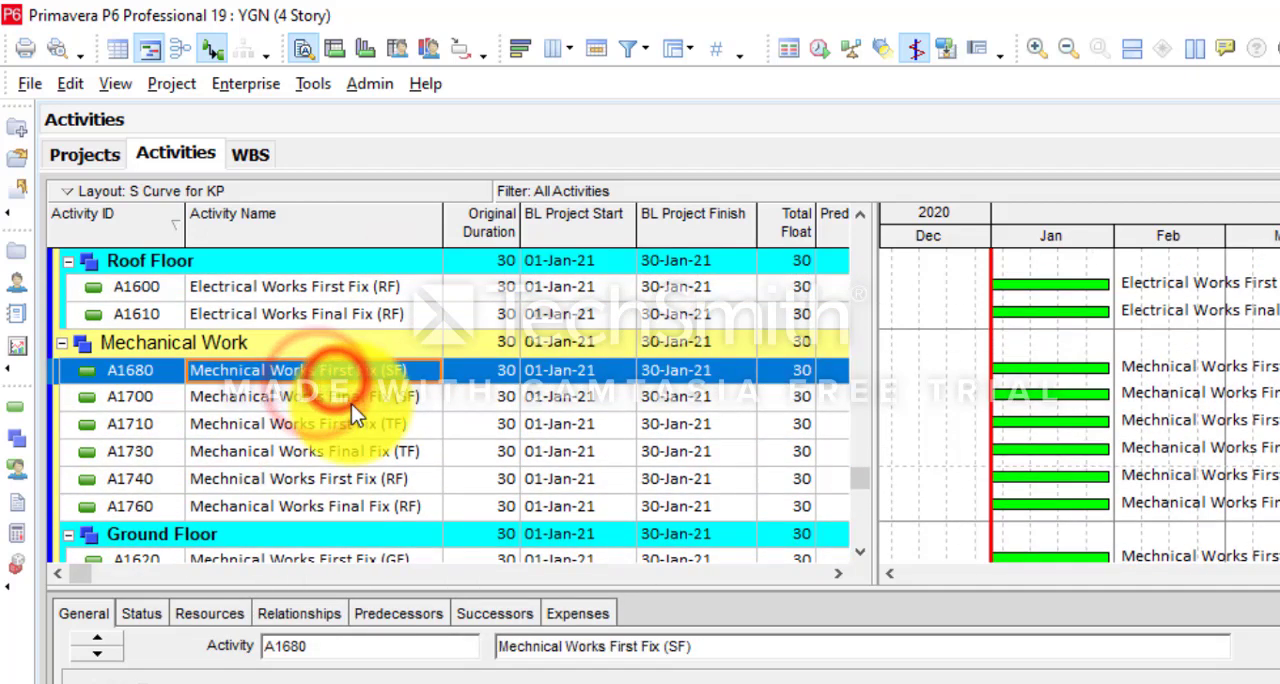
{"action": "left_click", "coordinate": [351, 404], "text": "ctrl"}
{"action": "right_click", "coordinate": [345, 401]}
{"action": "left_click", "coordinate": [360, 378]}
{"action": "scroll", "coordinate": [345, 381], "scroll_direction": "down", "scroll_amount": 3}
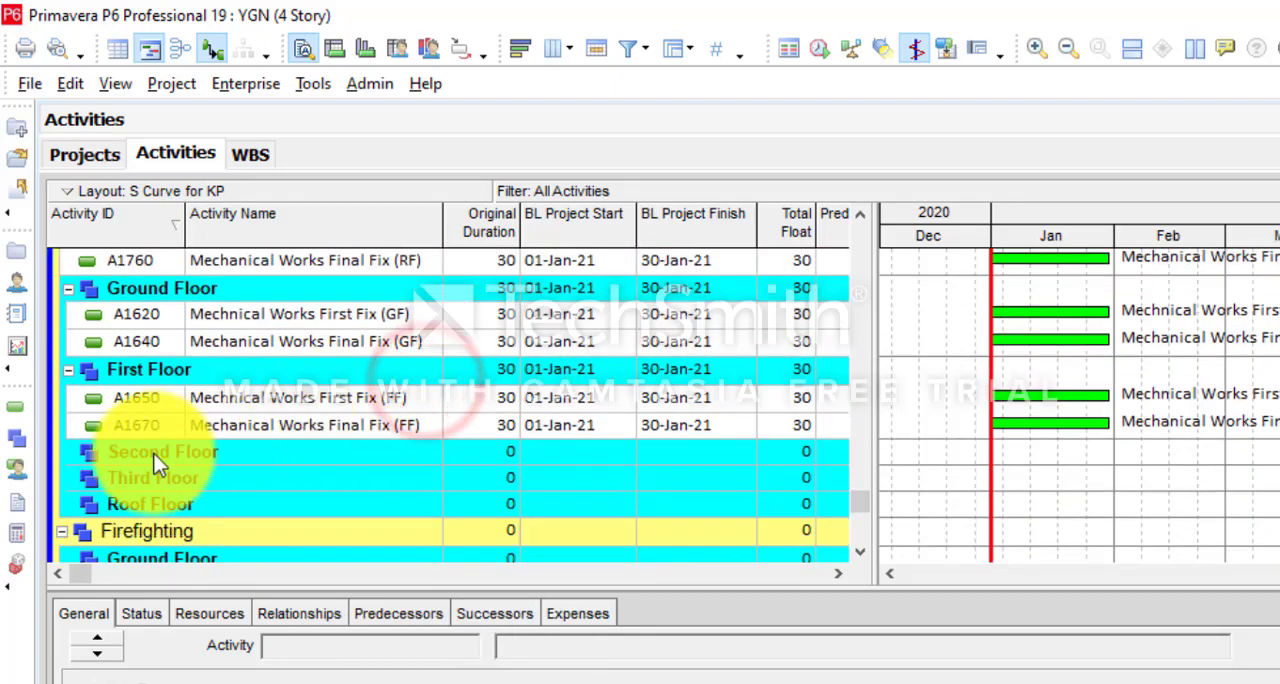
{"action": "right_click", "coordinate": [155, 462]}
{"action": "left_click", "coordinate": [150, 433]}
- Move mechanical first fix and final fix activities A1710 and A1730 (TF) into Third Floor under Mechanical Work
{"action": "scroll", "coordinate": [231, 477], "scroll_direction": "up", "scroll_amount": 3}
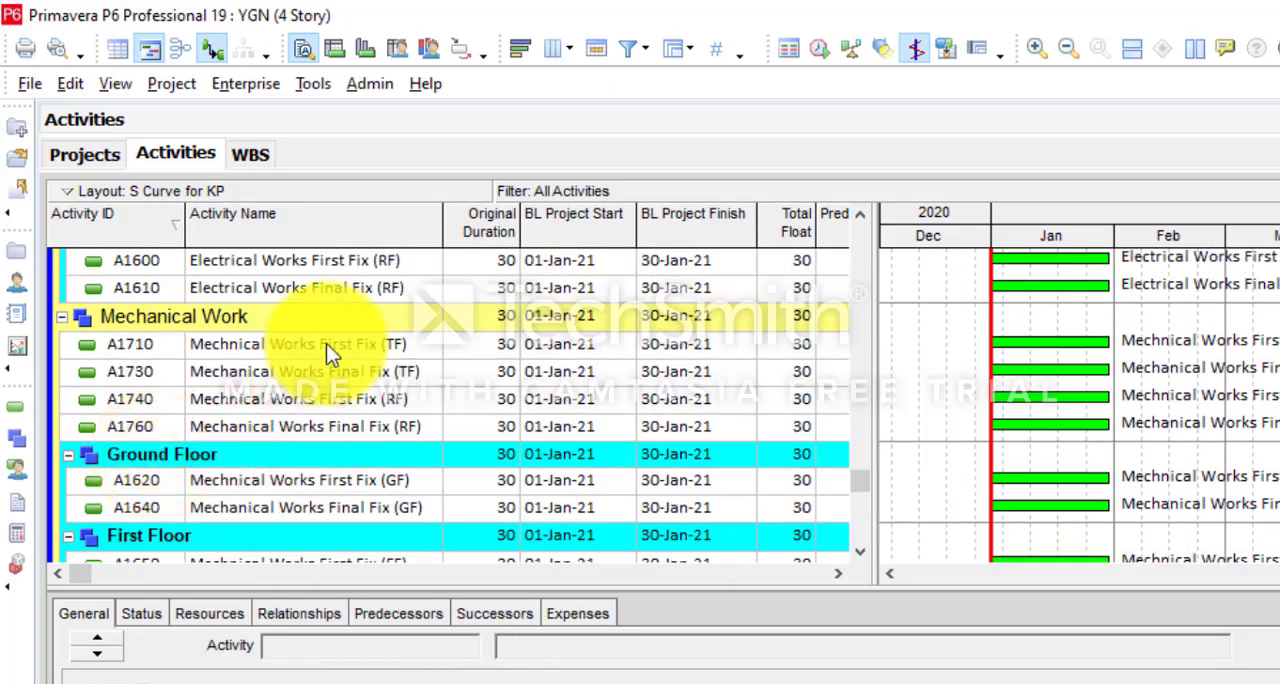
{"action": "left_click", "coordinate": [326, 343]}
{"action": "left_click", "coordinate": [365, 372], "text": "ctrl"}
{"action": "right_click", "coordinate": [368, 378]}
{"action": "left_click", "coordinate": [440, 376]}
{"action": "scroll", "coordinate": [140, 530], "scroll_direction": "down", "scroll_amount": 3}
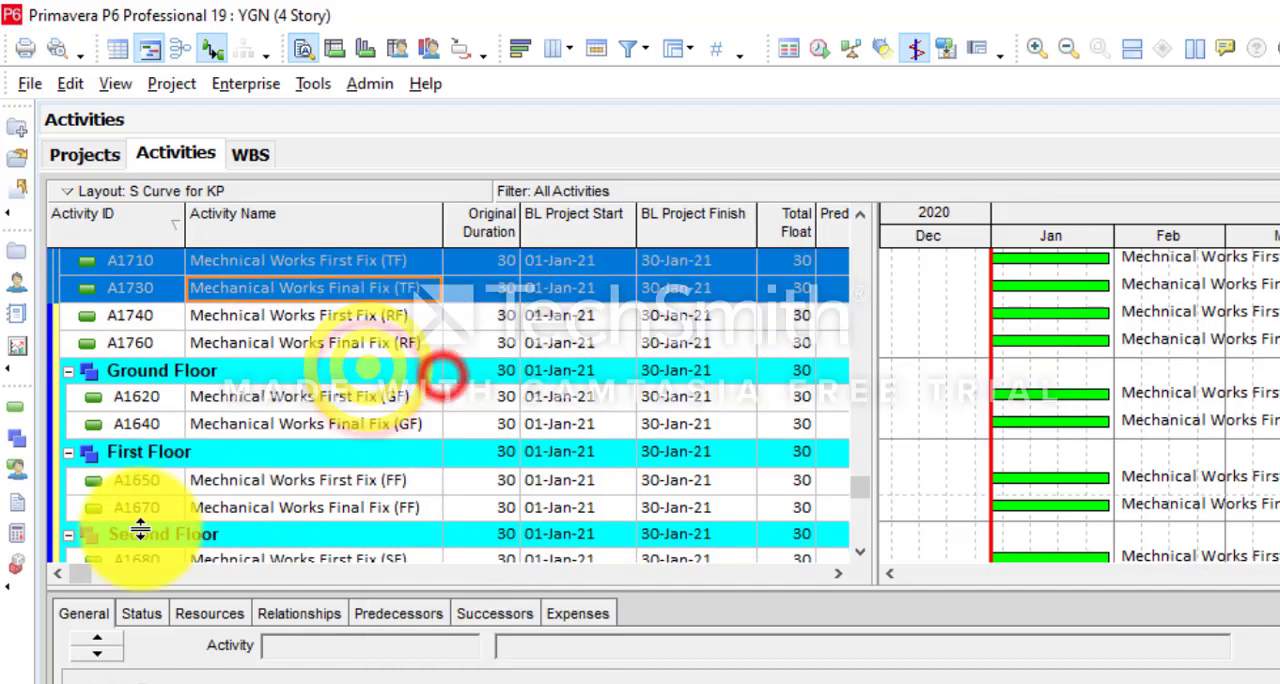
{"action": "scroll", "coordinate": [140, 530], "scroll_direction": "down", "scroll_amount": 1}
{"action": "right_click", "coordinate": [148, 530]}
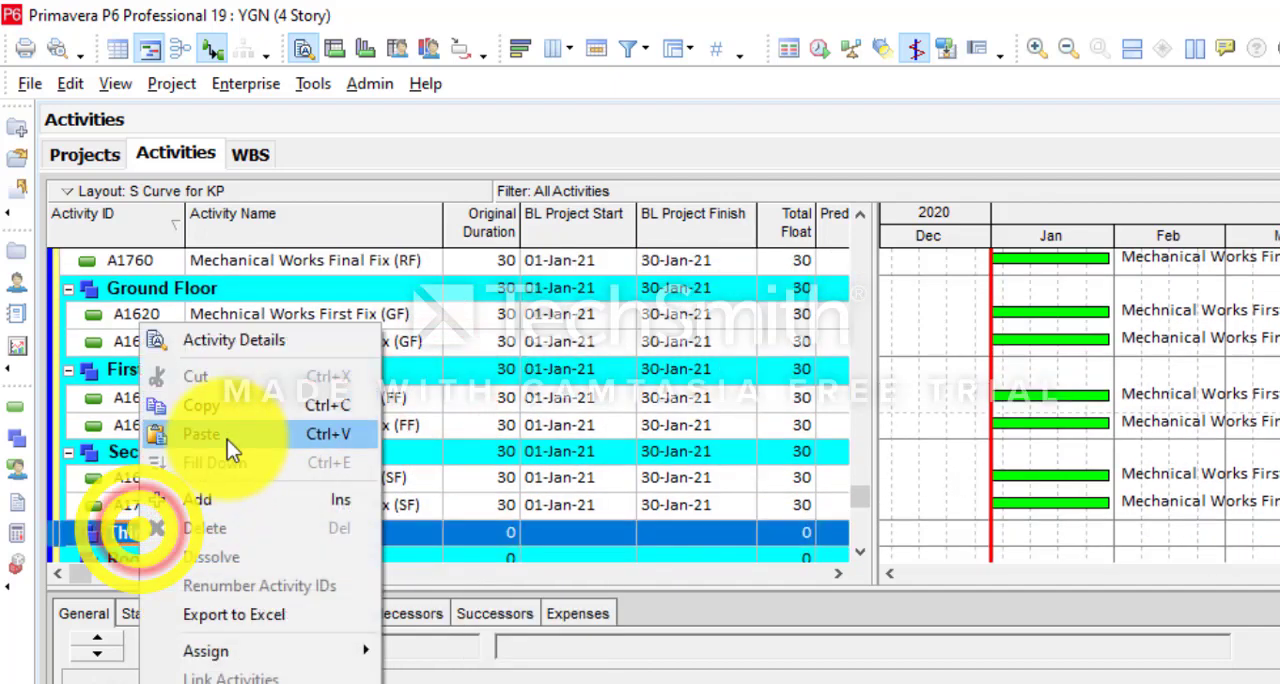
{"action": "left_click", "coordinate": [227, 439]}
- Move mechanical first fix and final fix activities A1740 and A1760 (RF) into Roof Floor under Mechanical Work
{"action": "scroll", "coordinate": [177, 372], "scroll_direction": "up", "scroll_amount": 3}
{"action": "left_click", "coordinate": [371, 316]}
{"action": "left_click", "coordinate": [386, 344], "text": "ctrl"}
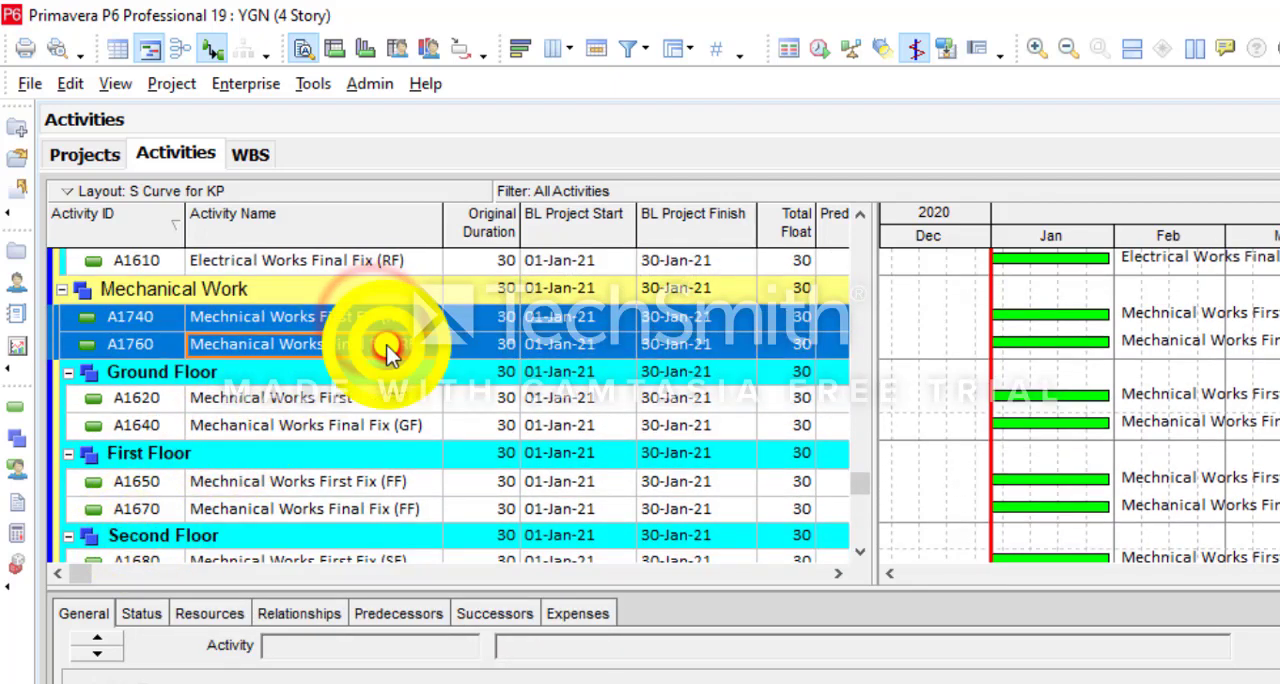
{"action": "right_click", "coordinate": [388, 350]}
{"action": "left_click", "coordinate": [424, 375]}
{"action": "scroll", "coordinate": [160, 468], "scroll_direction": "down", "scroll_amount": 2}
{"action": "left_click", "coordinate": [153, 476]}
{"action": "right_click", "coordinate": [153, 476]}
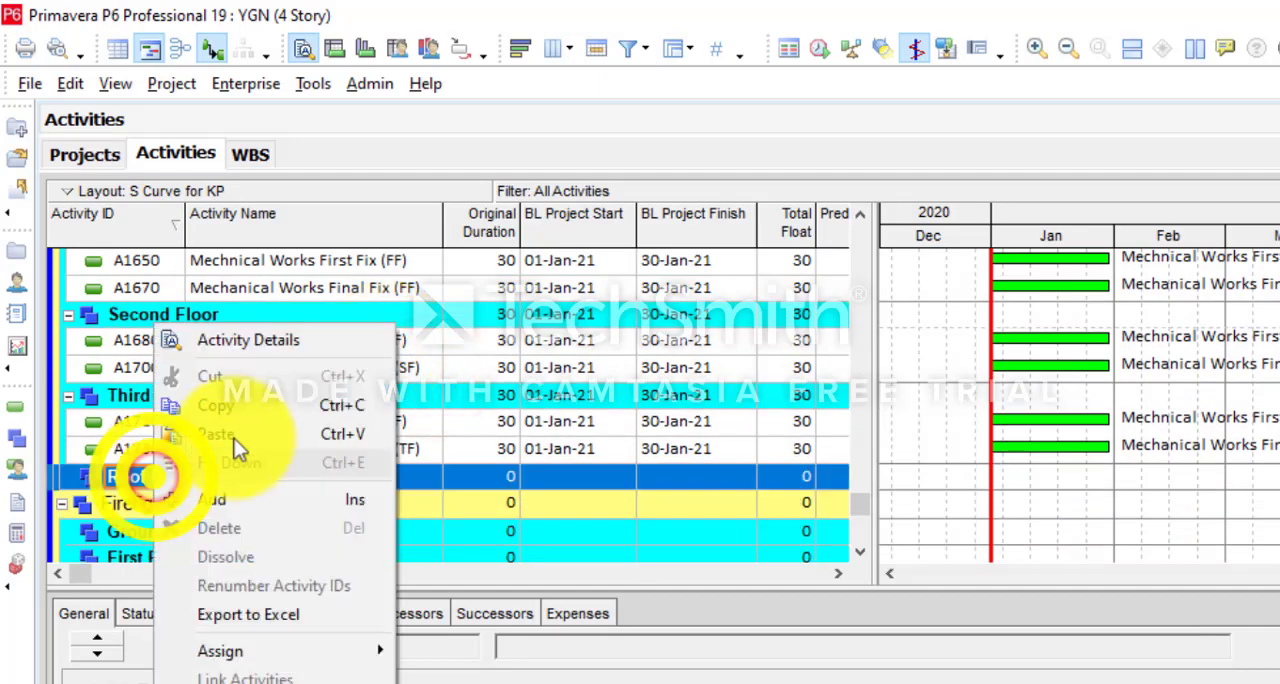
{"action": "left_click", "coordinate": [232, 438]}
- Move all the Fire Fighting Works fix activities, A1770 through A1840, from Earth Works into Ground Floor under Firefighting
{"action": "scroll", "coordinate": [223, 514], "scroll_direction": "up", "scroll_amount": 9}
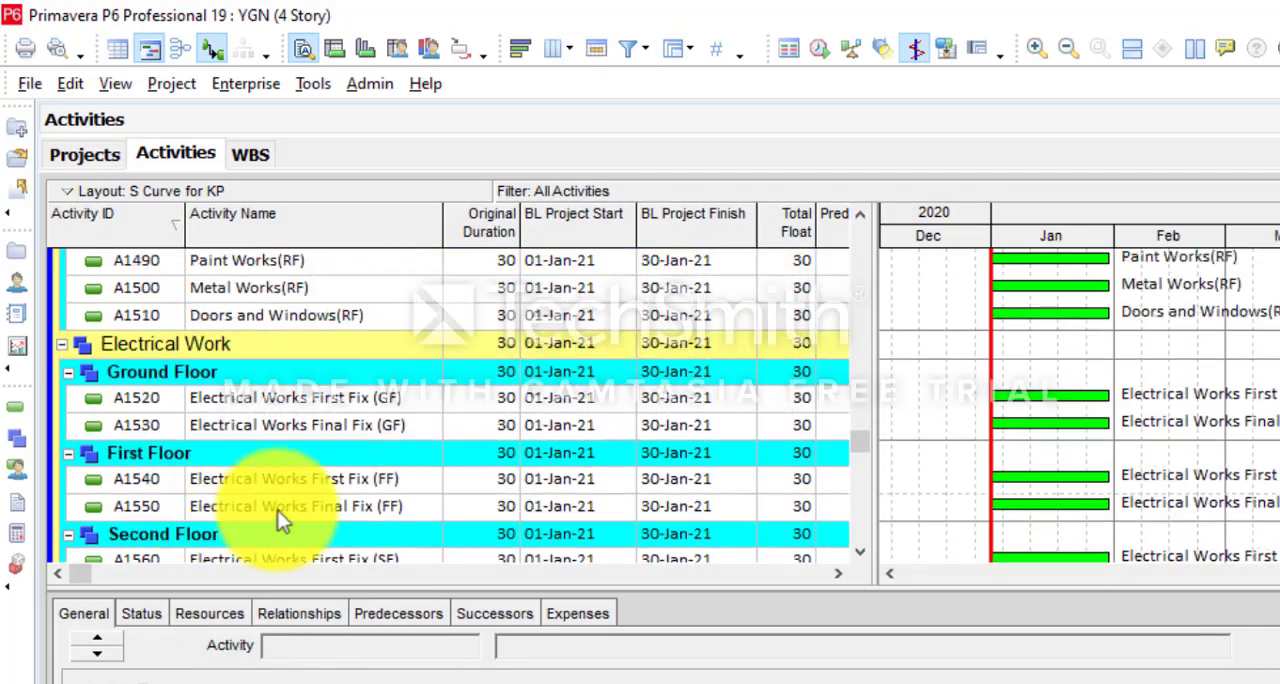
{"action": "left_click_drag", "start_coordinate": [860, 443], "coordinate": [874, 203]}
{"action": "left_click", "coordinate": [323, 413]}
{"action": "scroll", "coordinate": [323, 413], "scroll_direction": "down", "scroll_amount": 4}
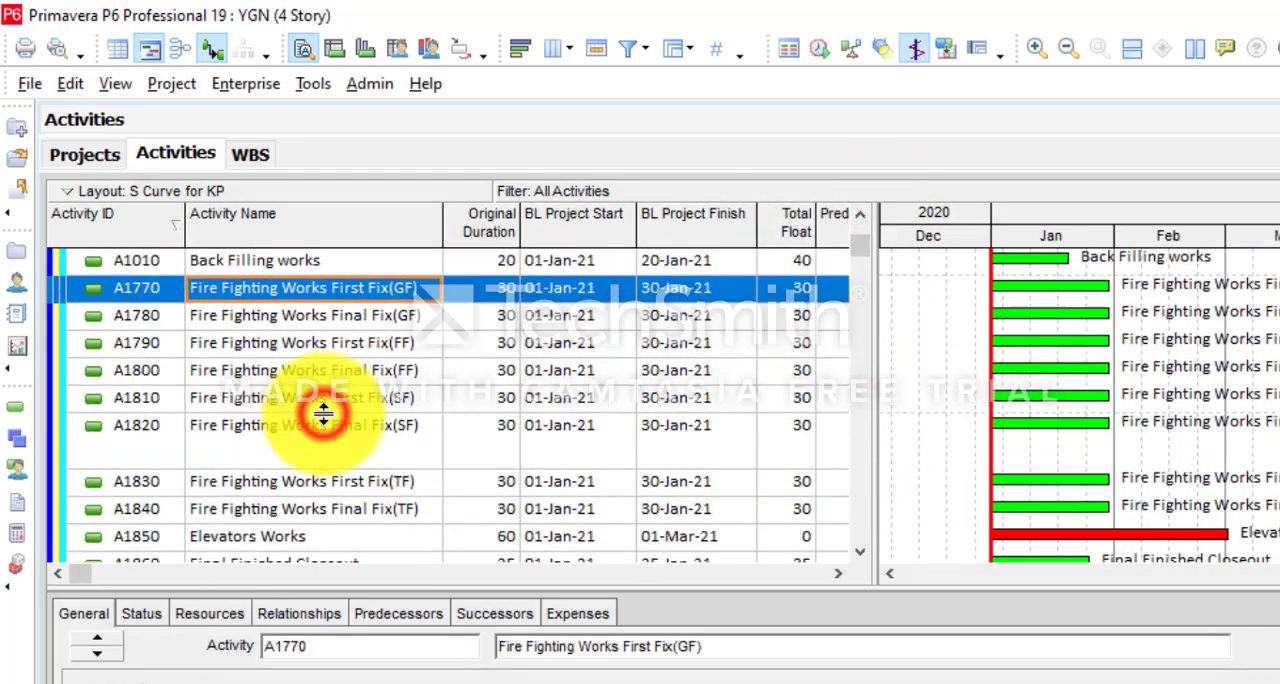
{"action": "left_click", "coordinate": [301, 508], "text": "shift"}
{"action": "right_click", "coordinate": [313, 470]}
{"action": "left_click", "coordinate": [406, 376]}
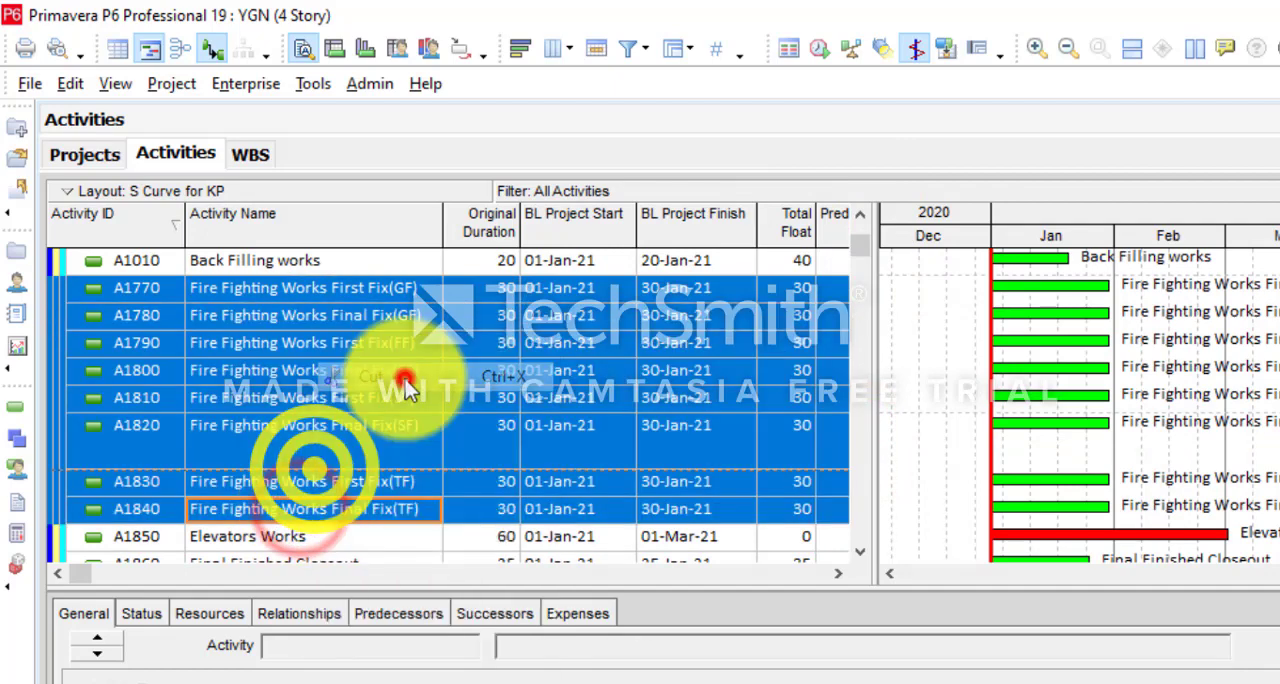
{"action": "left_click_drag", "start_coordinate": [864, 248], "coordinate": [864, 508]}
{"action": "left_click", "coordinate": [150, 397]}
{"action": "right_click", "coordinate": [160, 402]}
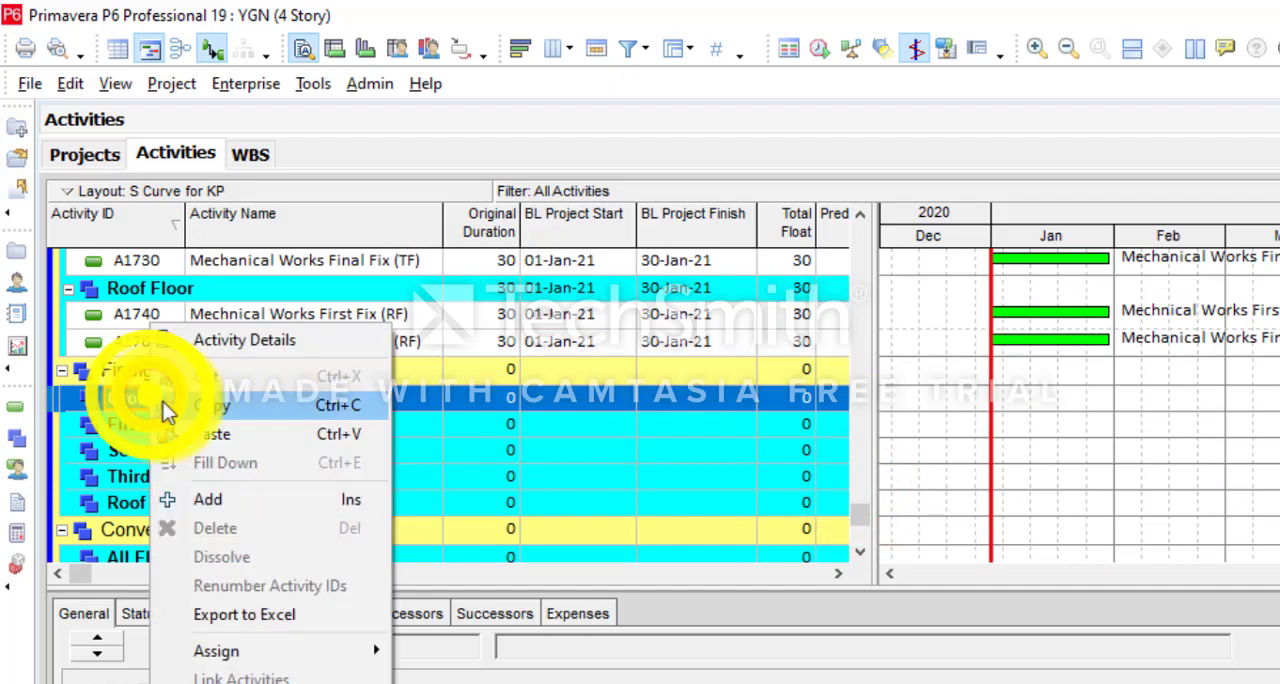
{"action": "left_click", "coordinate": [220, 431]}
- Move Fire Fighting Works First Fix(FF) and Final Fix(FF) from Ground Floor into First Floor under Firefighting
{"action": "left_click", "coordinate": [345, 430]}
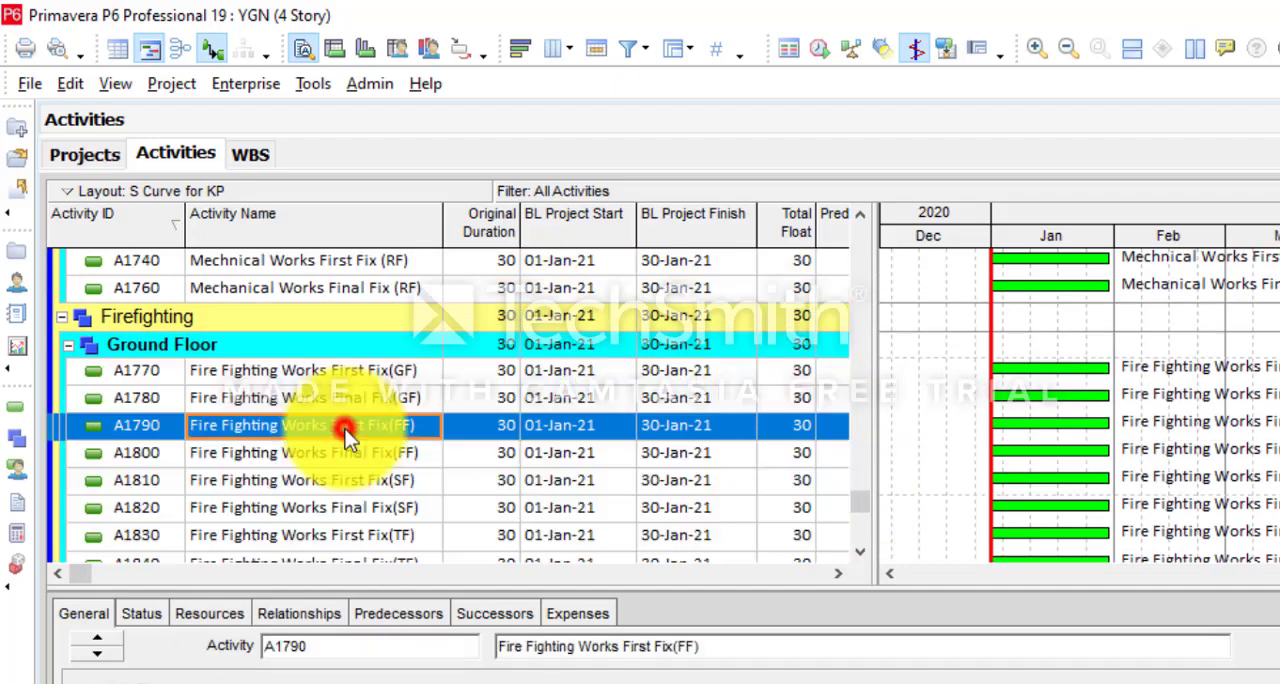
{"action": "left_click", "coordinate": [369, 453], "text": "shift"}
{"action": "right_click", "coordinate": [367, 453]}
{"action": "left_click", "coordinate": [436, 377]}
{"action": "scroll", "coordinate": [432, 380], "scroll_direction": "down", "scroll_amount": 2}
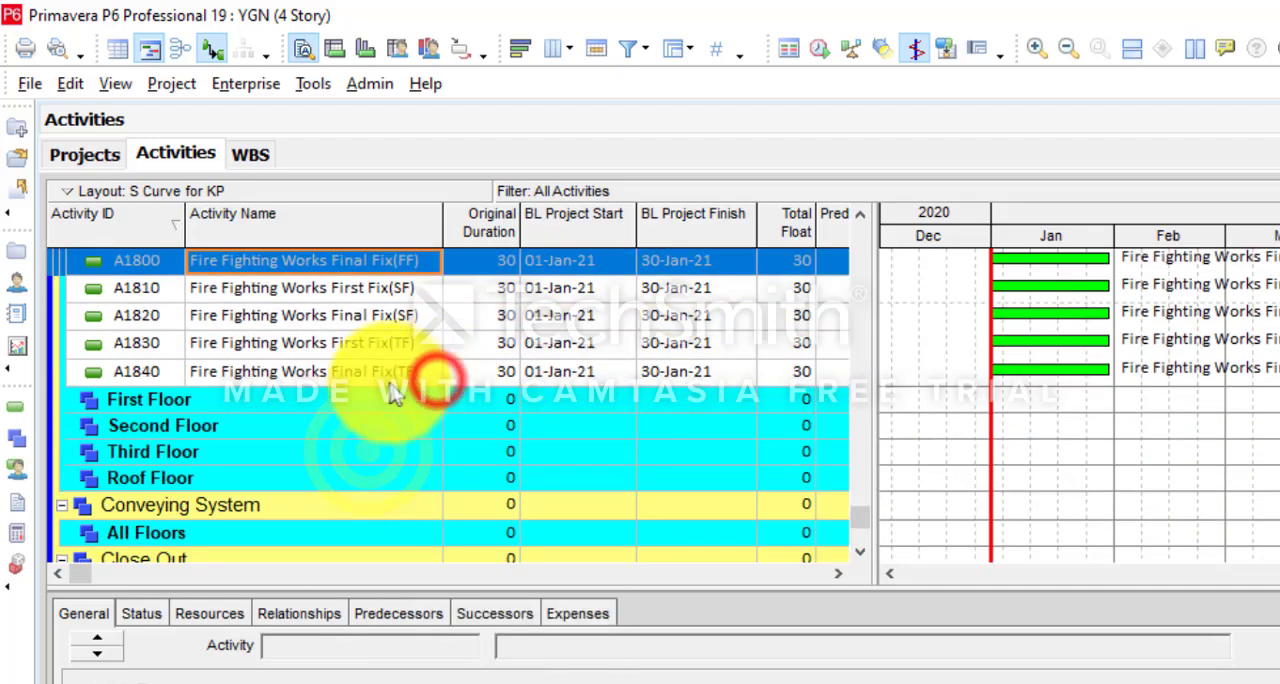
{"action": "left_click", "coordinate": [172, 399]}
{"action": "right_click", "coordinate": [172, 399]}
{"action": "left_click", "coordinate": [254, 432]}
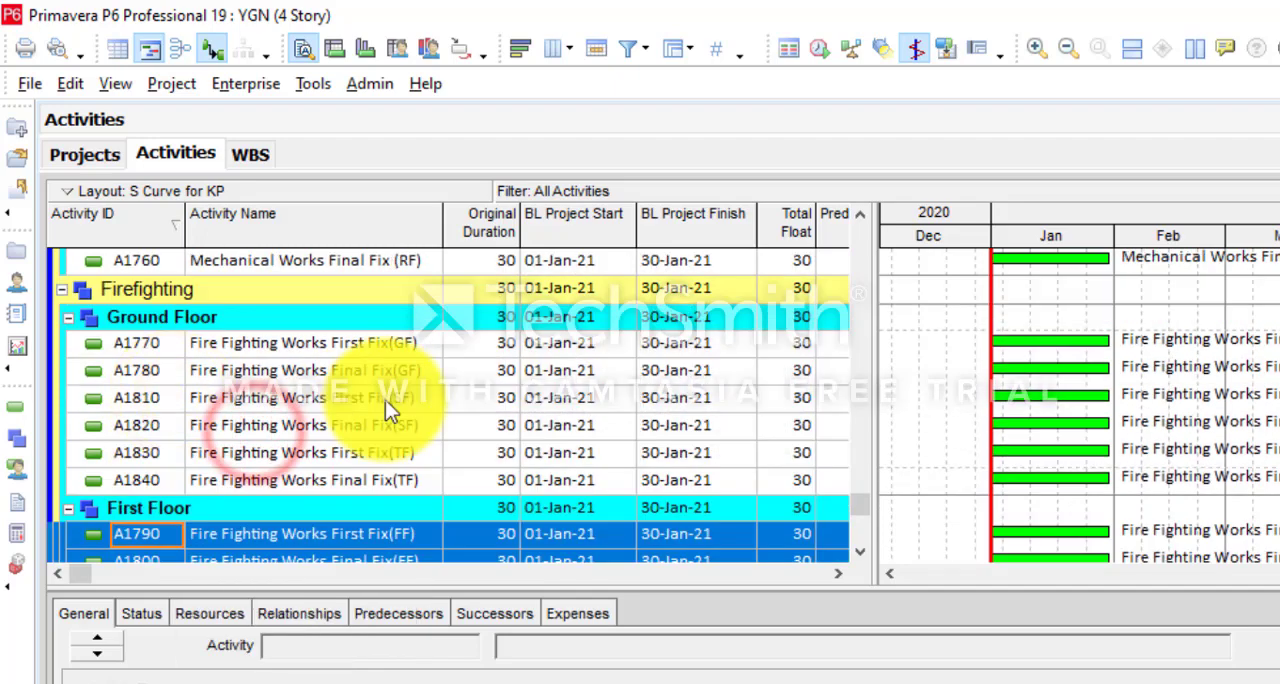
- Move Fire Fighting Works First Fix(SF) and Final Fix(SF) from Ground Floor into Second Floor under Firefighting
{"action": "left_click", "coordinate": [385, 398]}
{"action": "left_click", "coordinate": [388, 425], "text": "shift"}
{"action": "right_click", "coordinate": [385, 422]}
{"action": "left_click", "coordinate": [451, 380]}
{"action": "scroll", "coordinate": [445, 380], "scroll_direction": "down", "scroll_amount": 2}
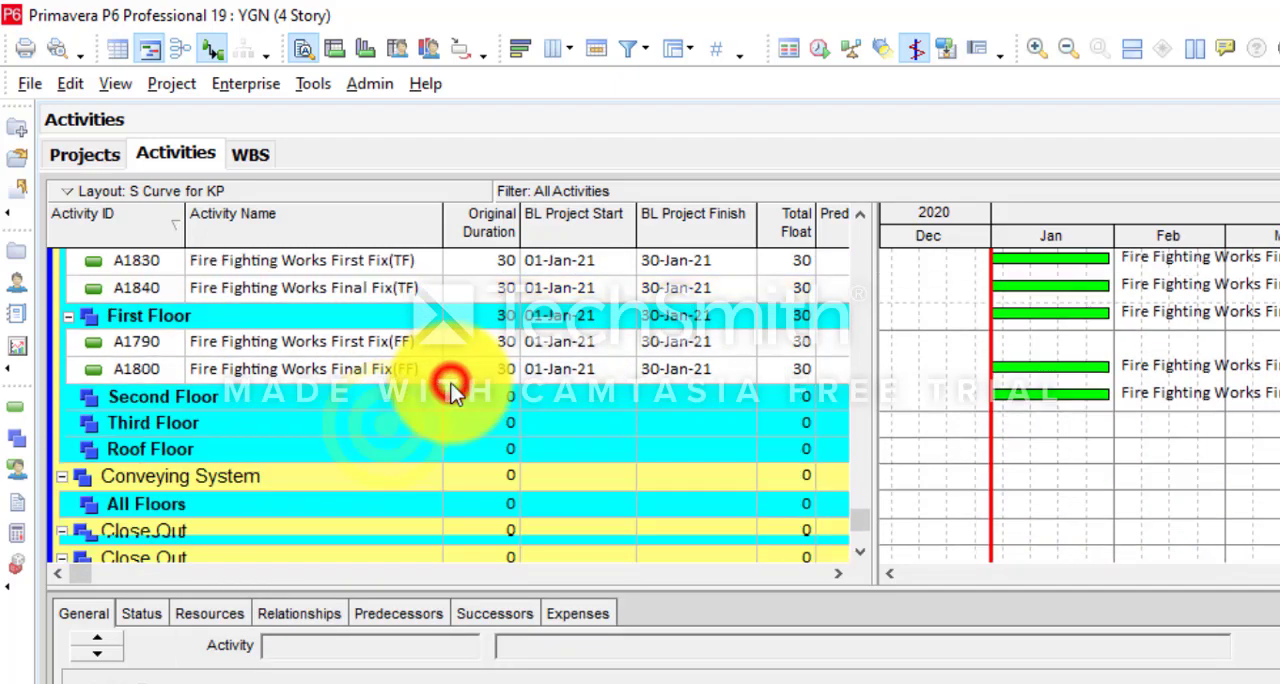
{"action": "right_click", "coordinate": [172, 399]}
{"action": "left_click", "coordinate": [210, 430]}
- Move Fire Fighting Works First Fix(TF) and Final Fix(TF) from Ground Floor into Third Floor under Firefighting
{"action": "scroll", "coordinate": [300, 435], "scroll_direction": "up", "scroll_amount": 2}
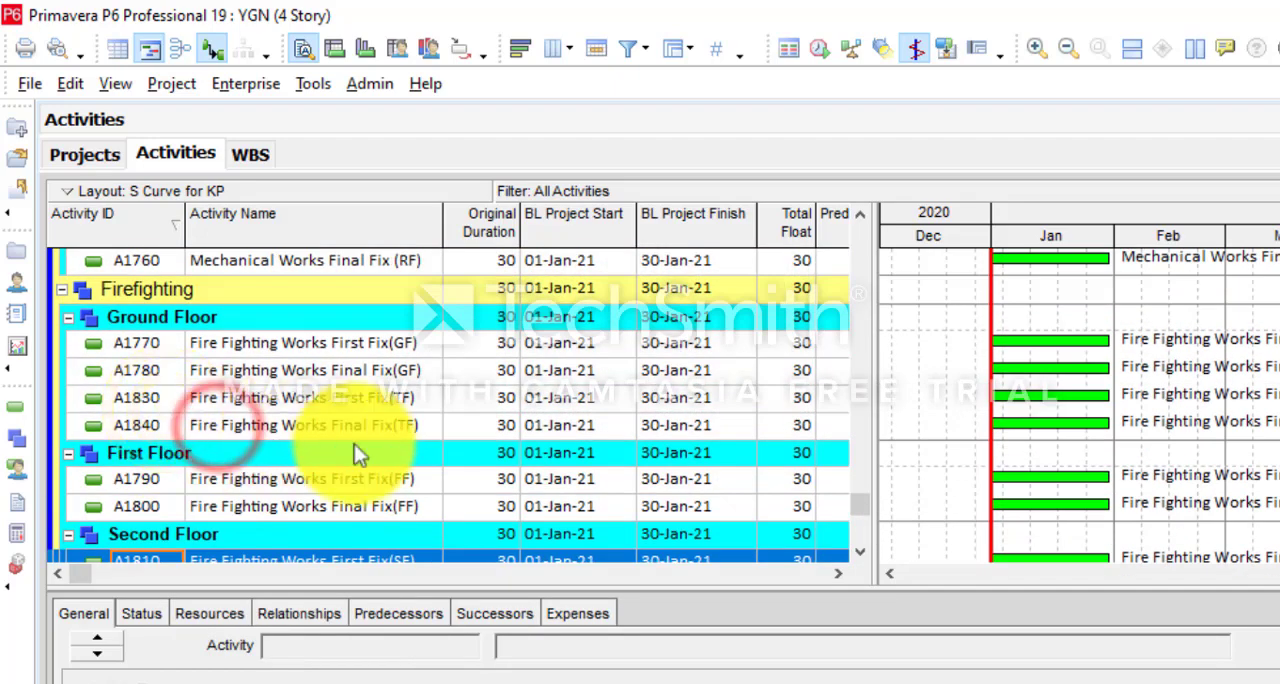
{"action": "left_click", "coordinate": [394, 405]}
{"action": "left_click", "coordinate": [398, 426], "text": "shift"}
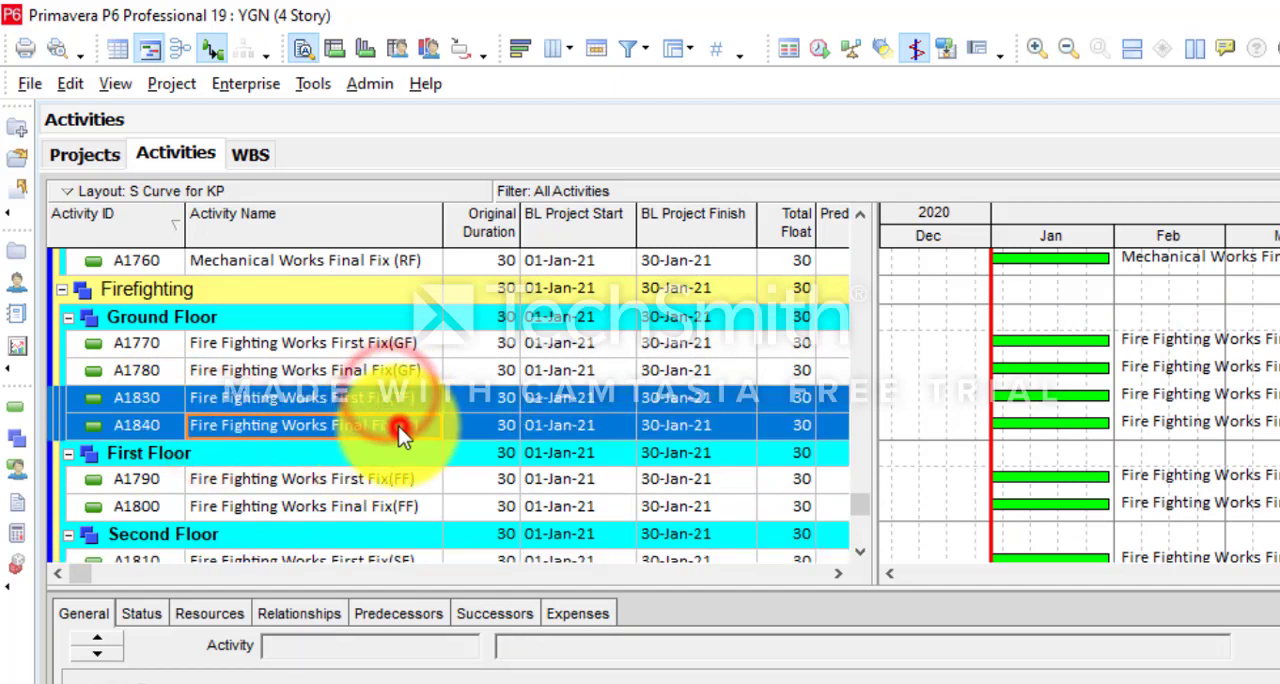
{"action": "right_click", "coordinate": [398, 426]}
{"action": "left_click", "coordinate": [471, 377]}
{"action": "scroll", "coordinate": [356, 441], "scroll_direction": "down", "scroll_amount": 2}
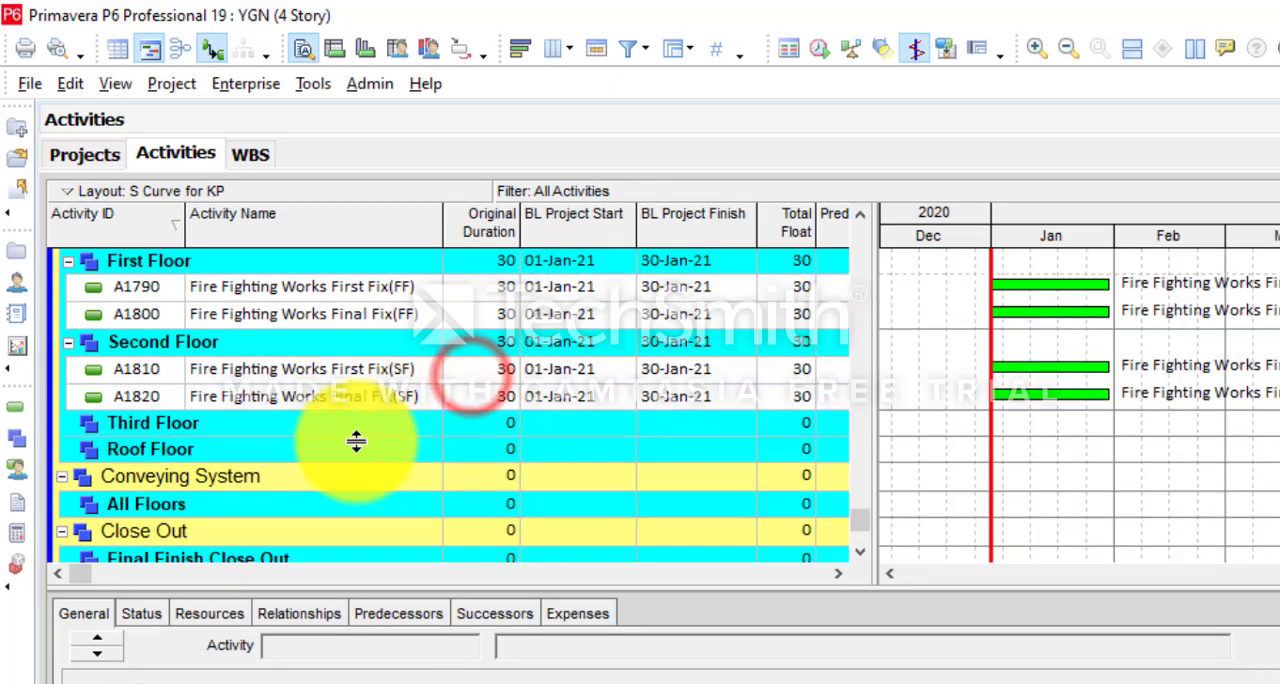
{"action": "right_click", "coordinate": [122, 423]}
{"action": "left_click", "coordinate": [154, 433]}
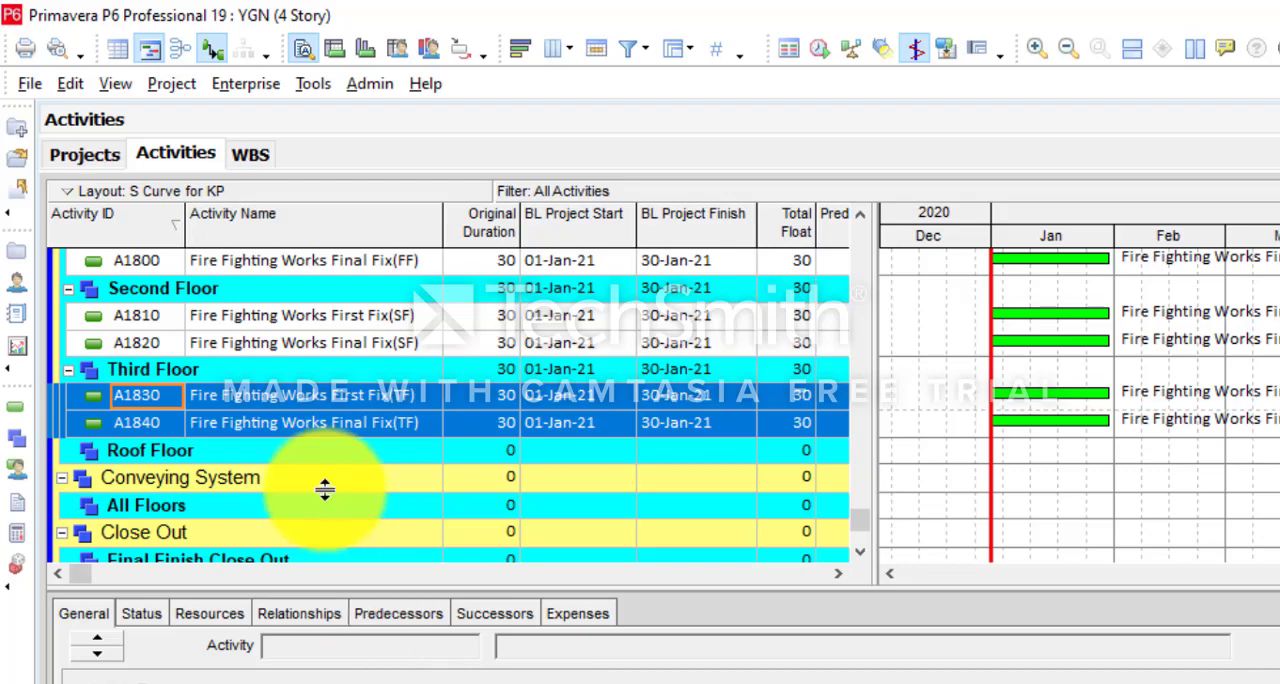
- Move the Elevators Works activity from Earth Works into All Floors under Conveying System
{"action": "scroll", "coordinate": [325, 490], "scroll_direction": "down", "scroll_amount": 1}
{"action": "left_click_drag", "start_coordinate": [860, 520], "coordinate": [836, 240]}
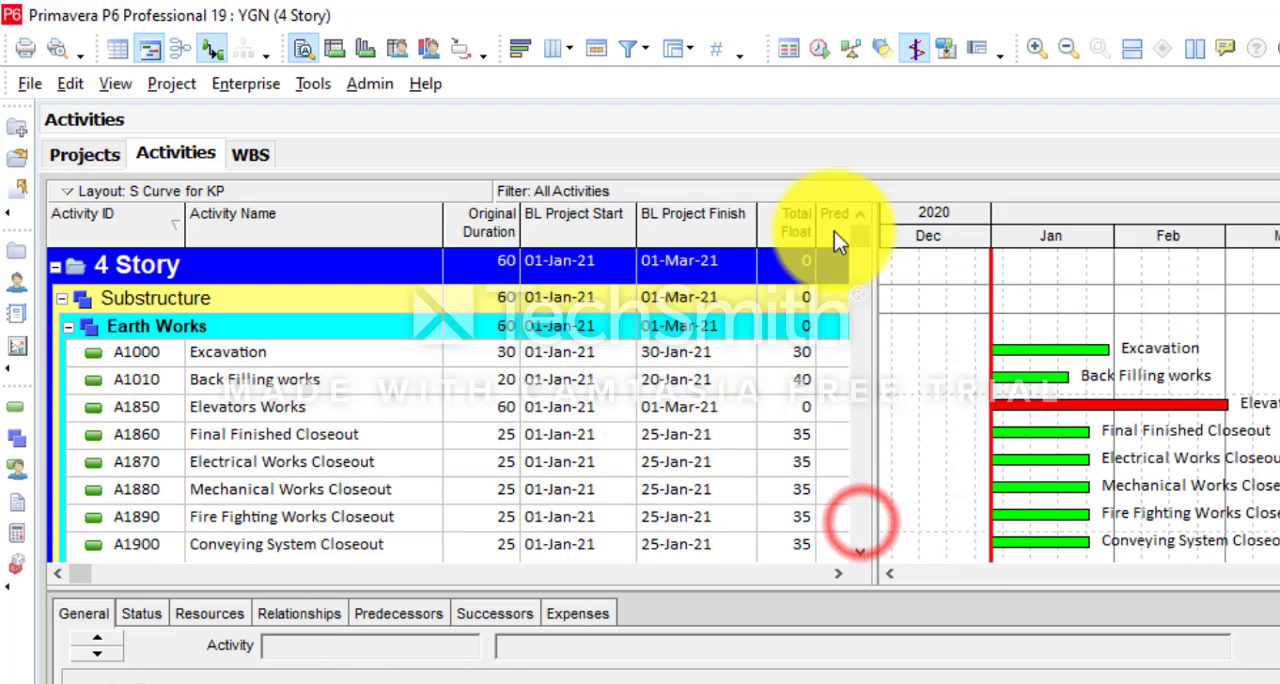
{"action": "left_click", "coordinate": [232, 415]}
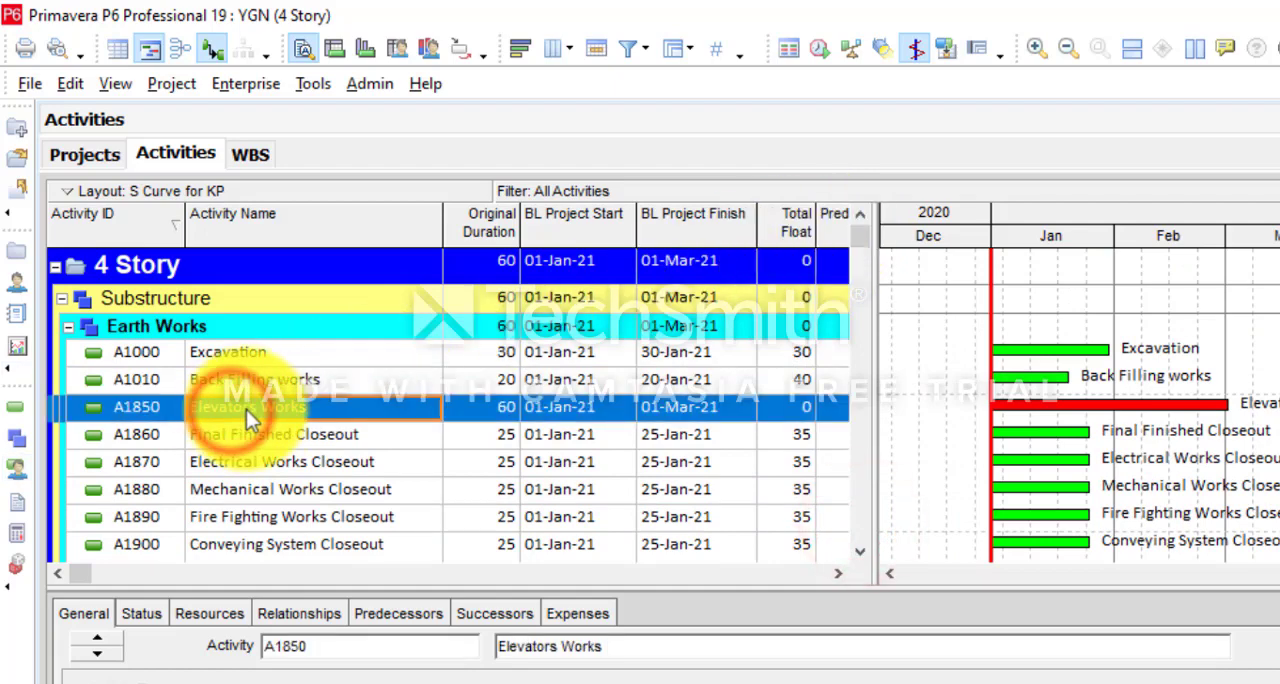
{"action": "right_click", "coordinate": [248, 409]}
{"action": "left_click", "coordinate": [337, 376]}
{"action": "left_click_drag", "start_coordinate": [863, 240], "coordinate": [836, 540]}
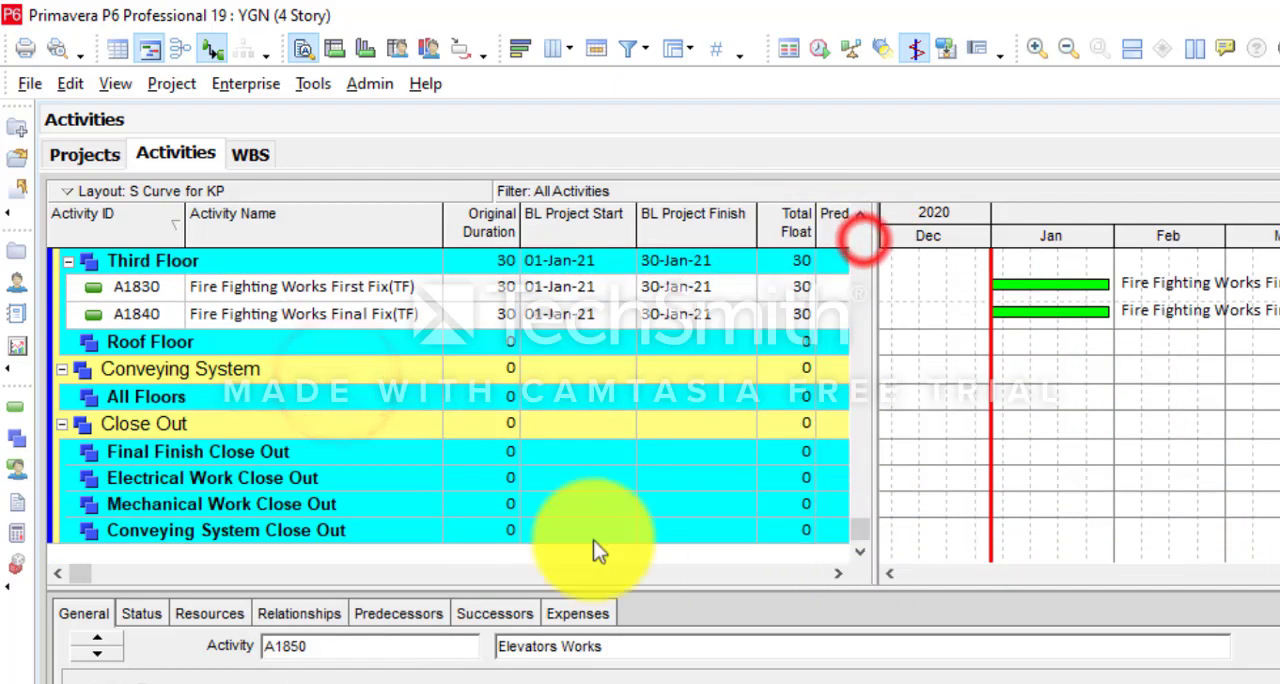
{"action": "left_click", "coordinate": [131, 452]}
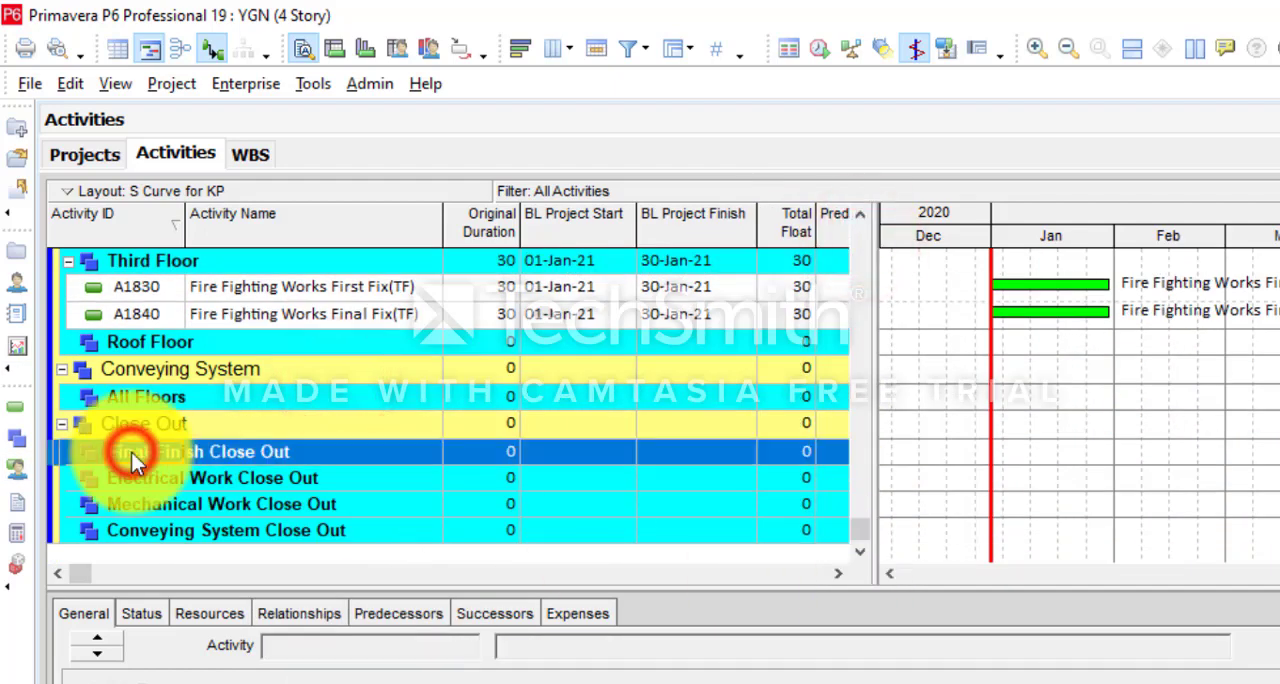
{"action": "right_click", "coordinate": [269, 456]}
{"action": "left_click", "coordinate": [169, 394]}
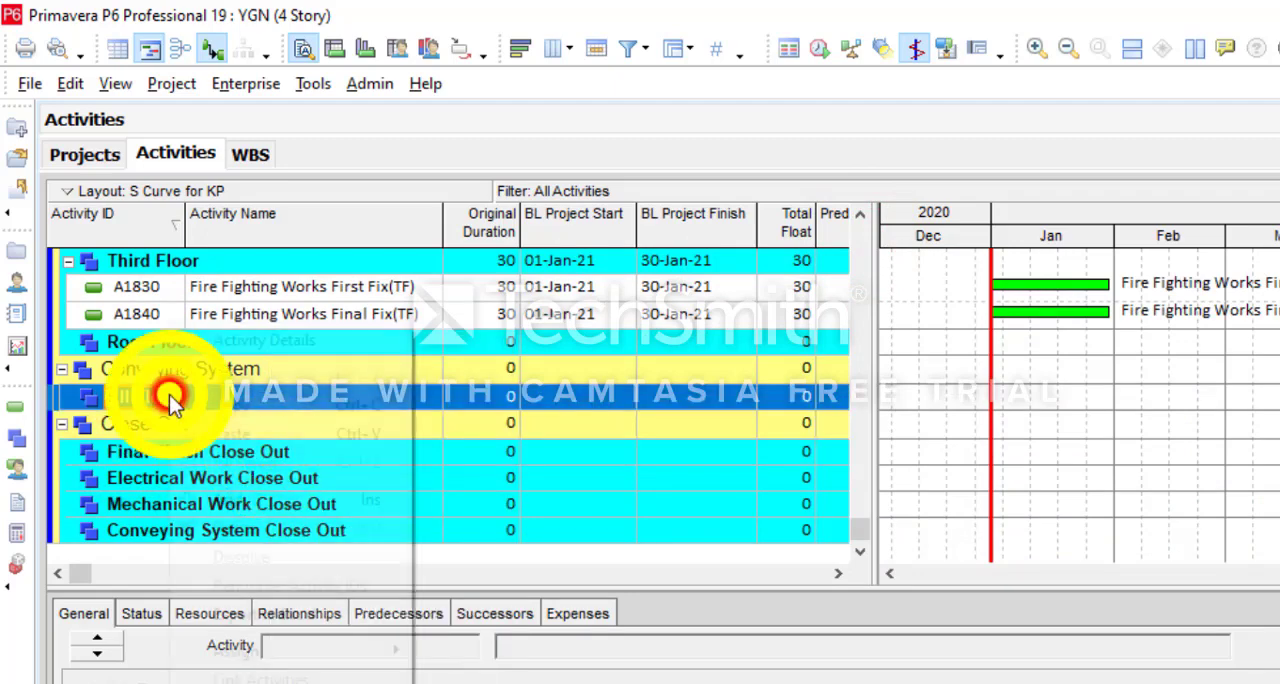
{"action": "left_click", "coordinate": [241, 432]}
{"action": "scroll", "coordinate": [857, 514], "scroll_direction": "up", "scroll_amount": 10}
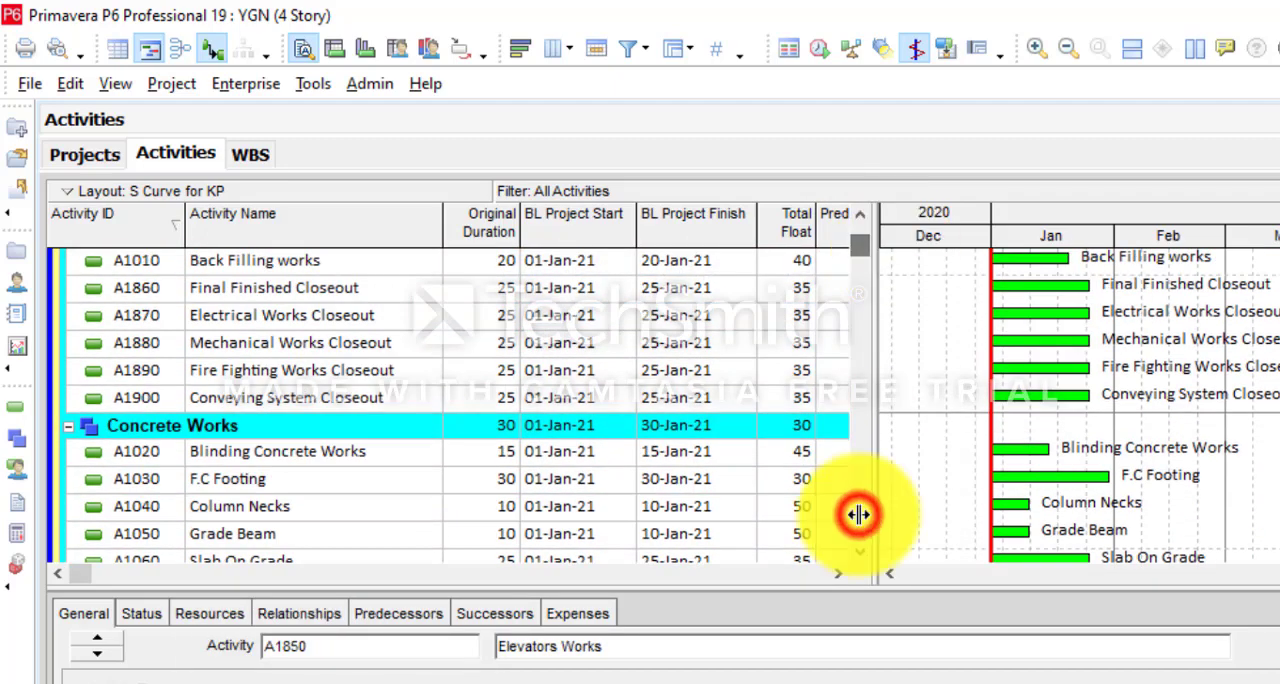
- Move the five closeout activities, Final Finished Closeout through Conveying System Closeout, from Earth Works into Final Finish Close Out under Close Out
{"action": "left_click_drag", "start_coordinate": [869, 252], "coordinate": [869, 230]}
{"action": "left_click", "coordinate": [338, 405]}
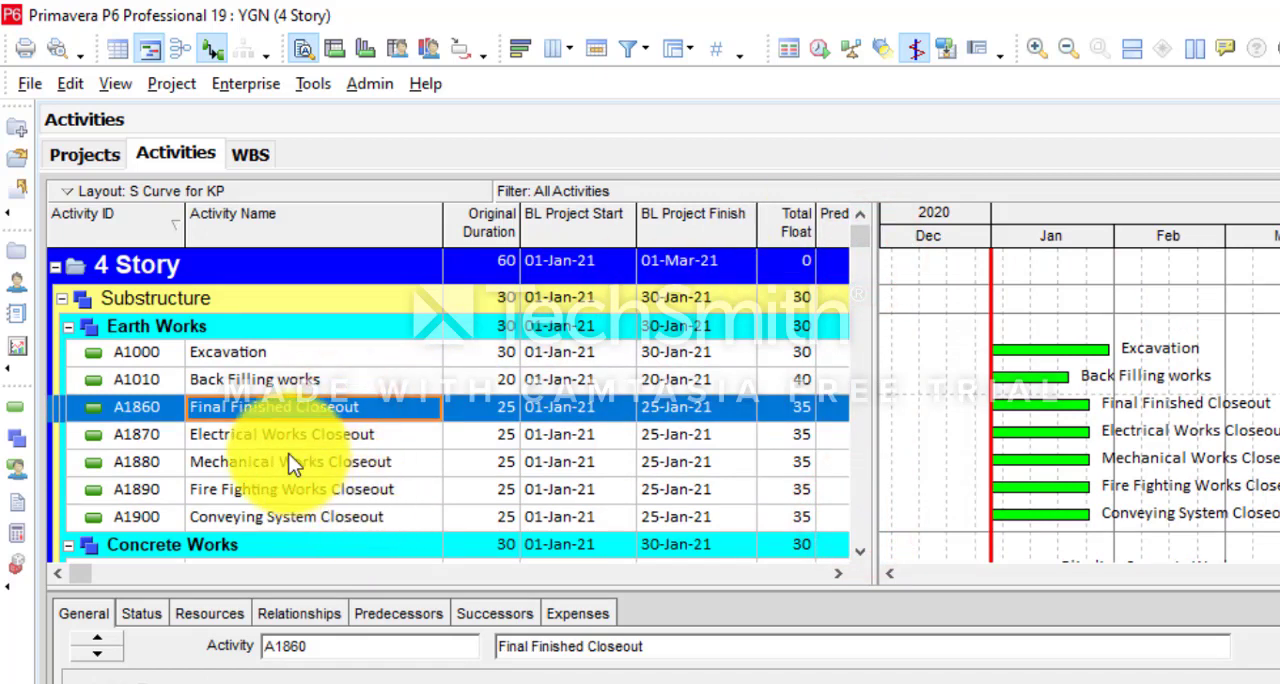
{"action": "left_click", "coordinate": [334, 516], "text": "shift"}
{"action": "right_click", "coordinate": [345, 470]}
{"action": "left_click", "coordinate": [405, 370]}
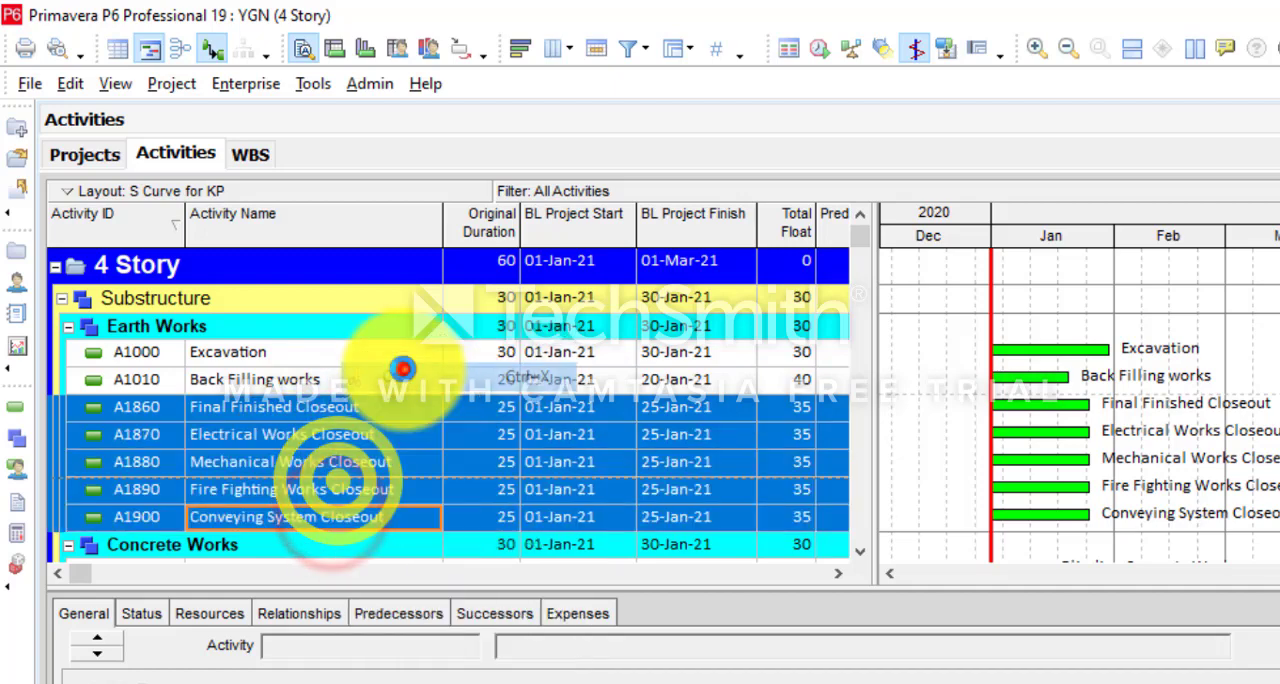
{"action": "scroll", "coordinate": [405, 380], "scroll_direction": "down", "scroll_amount": 2}
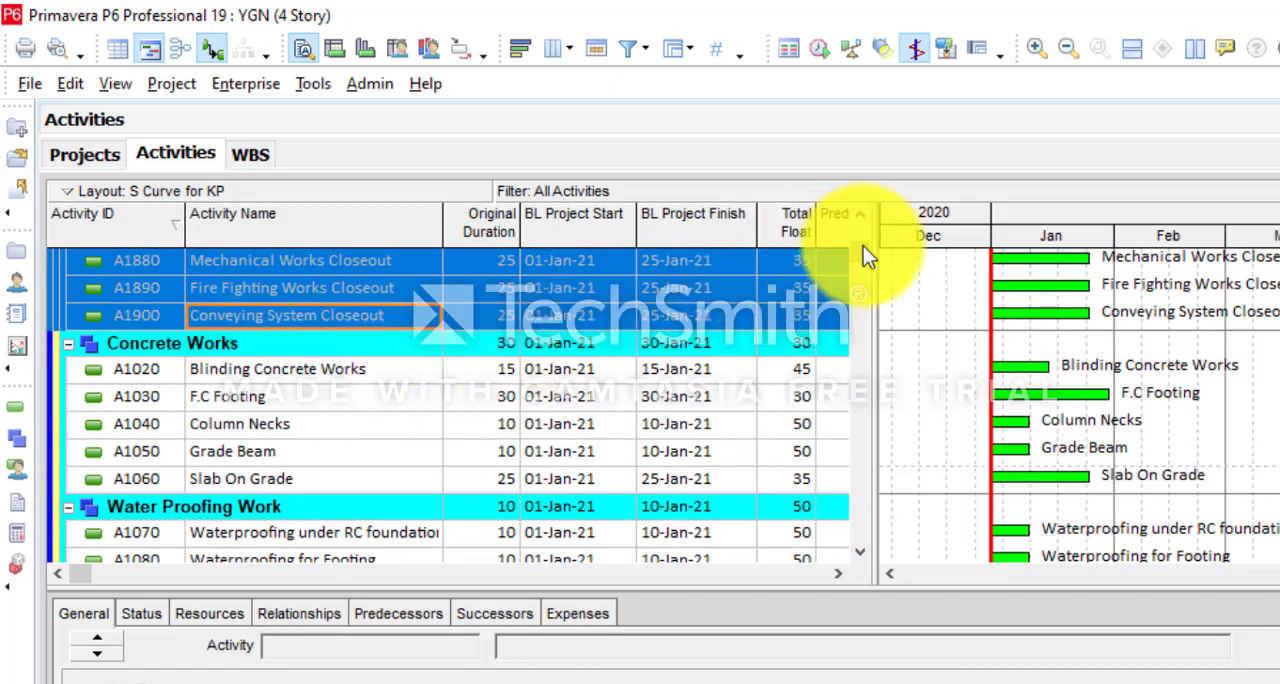
{"action": "left_click_drag", "start_coordinate": [863, 246], "coordinate": [754, 547]}
{"action": "left_click", "coordinate": [147, 453]}
{"action": "right_click", "coordinate": [146, 454]}
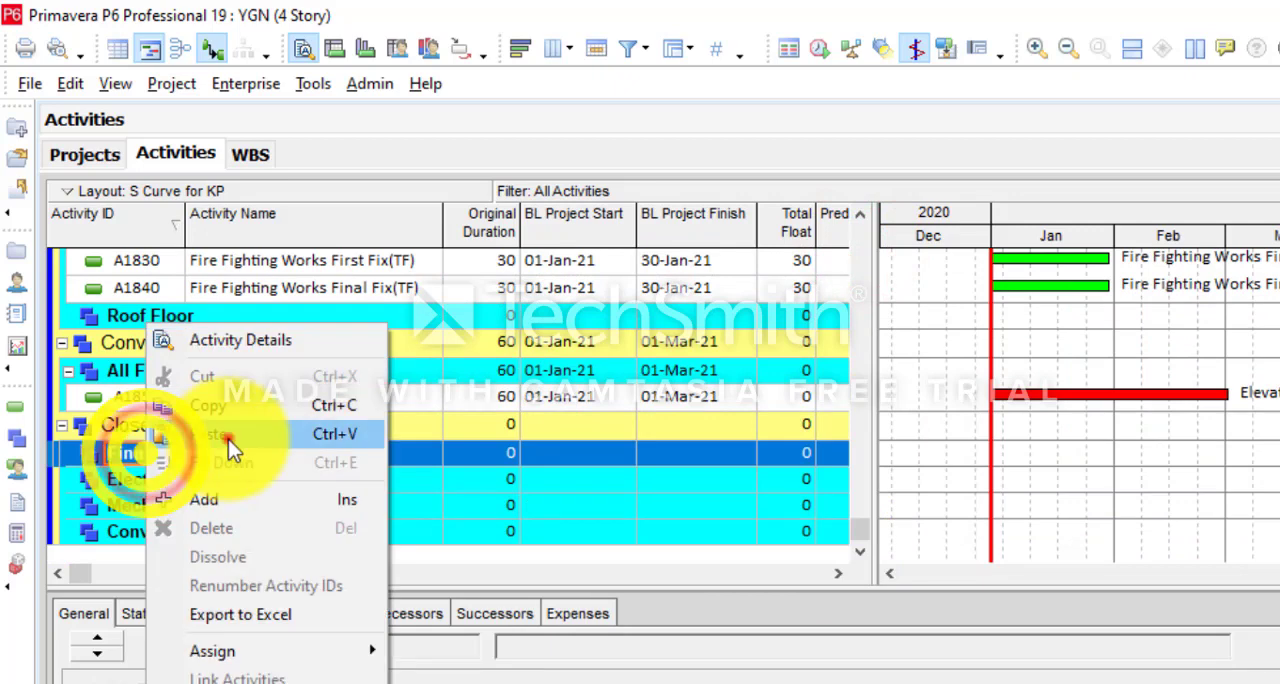
{"action": "left_click", "coordinate": [228, 441]}
- Move Electrical Works Closeout into Electrical Work Close Out and Mechanical Works Closeout into Mechanical Work Close Out
{"action": "left_click_drag", "start_coordinate": [62, 367], "coordinate": [66, 483]}
{"action": "left_click", "coordinate": [165, 371]}
{"action": "left_click", "coordinate": [100, 374]}
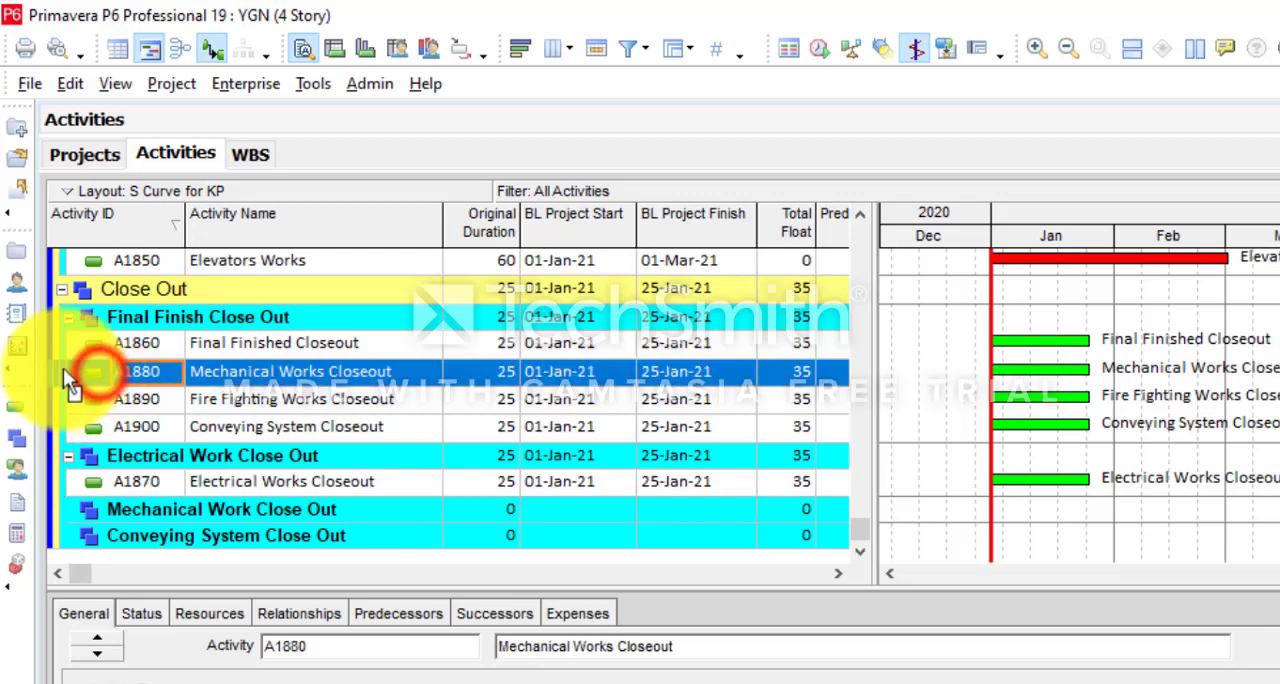
{"action": "left_click_drag", "start_coordinate": [63, 368], "coordinate": [66, 495]}
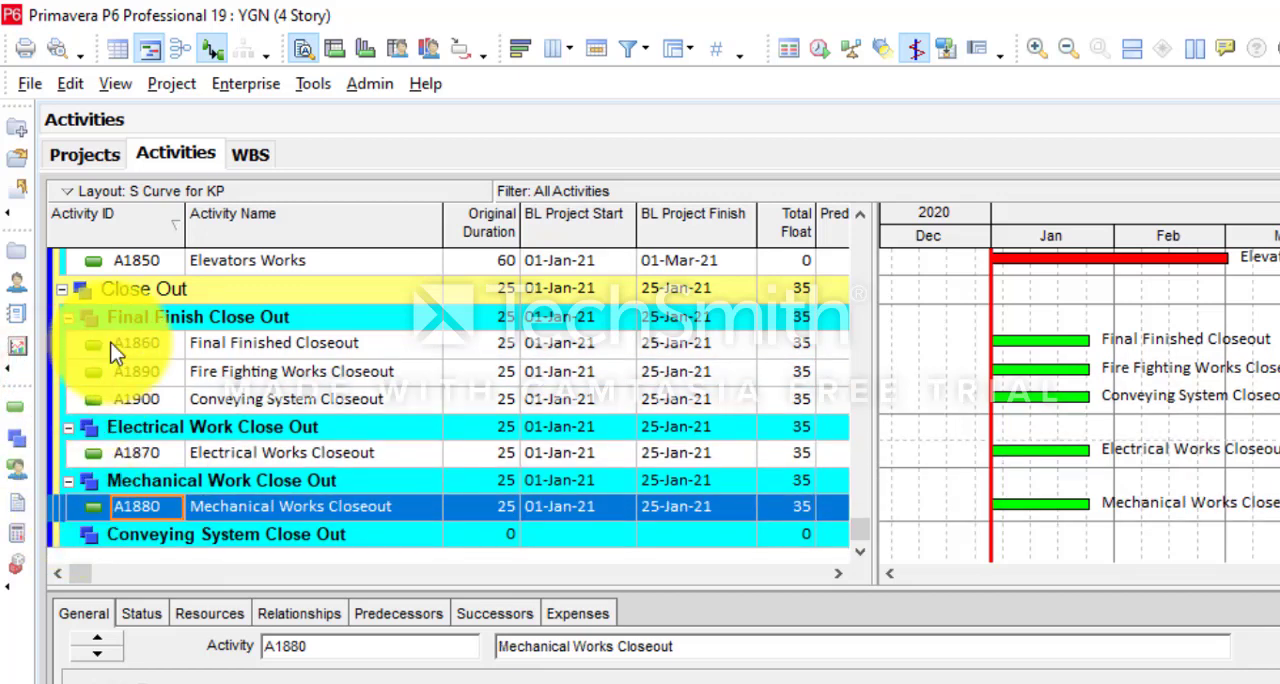
- Move Fire Fighting Works Closeout and Conveying System Closeout from Final Finish Close Out into Conveying System Close Out
{"action": "left_click", "coordinate": [130, 371]}
{"action": "left_click_drag", "start_coordinate": [59, 368], "coordinate": [109, 549]}
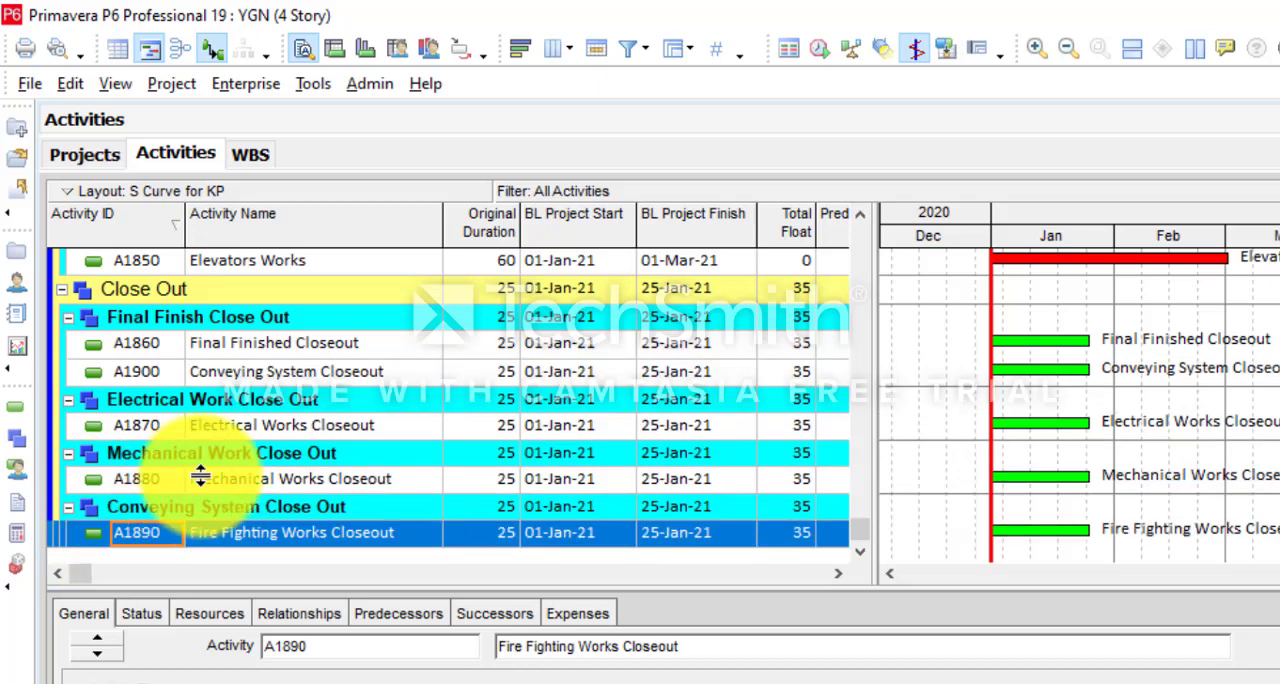
{"action": "left_click", "coordinate": [246, 373]}
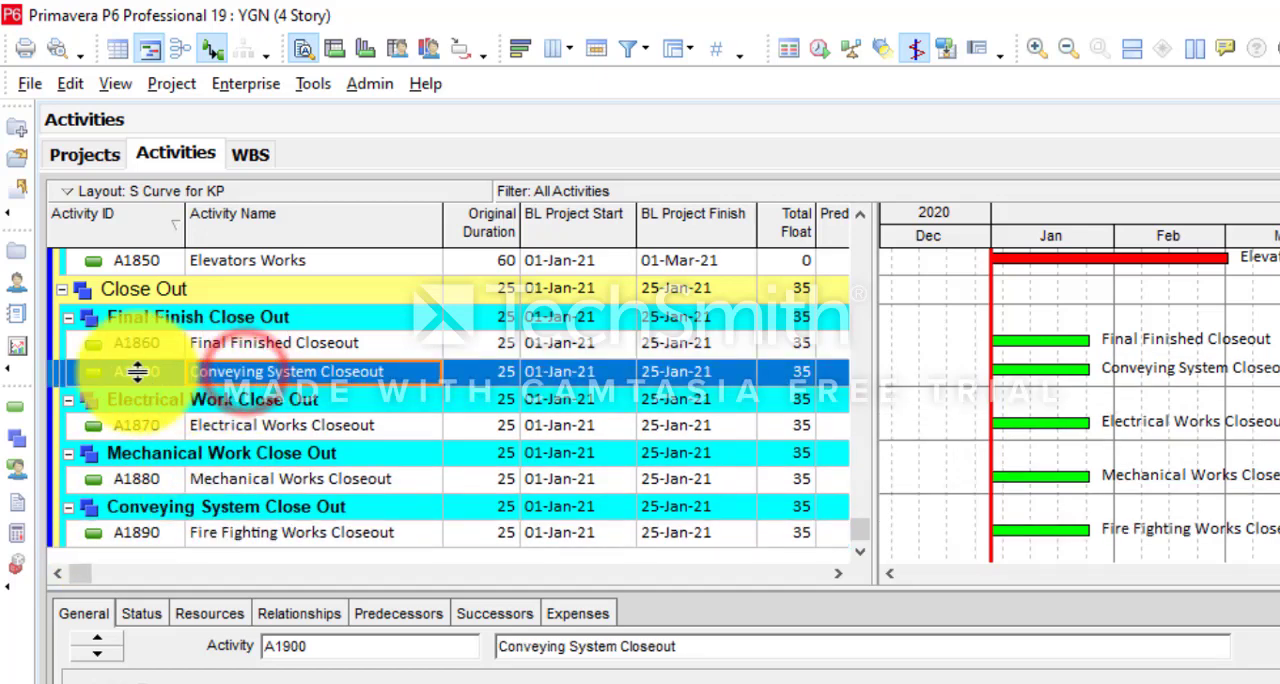
{"action": "left_click_drag", "start_coordinate": [87, 371], "coordinate": [88, 469]}
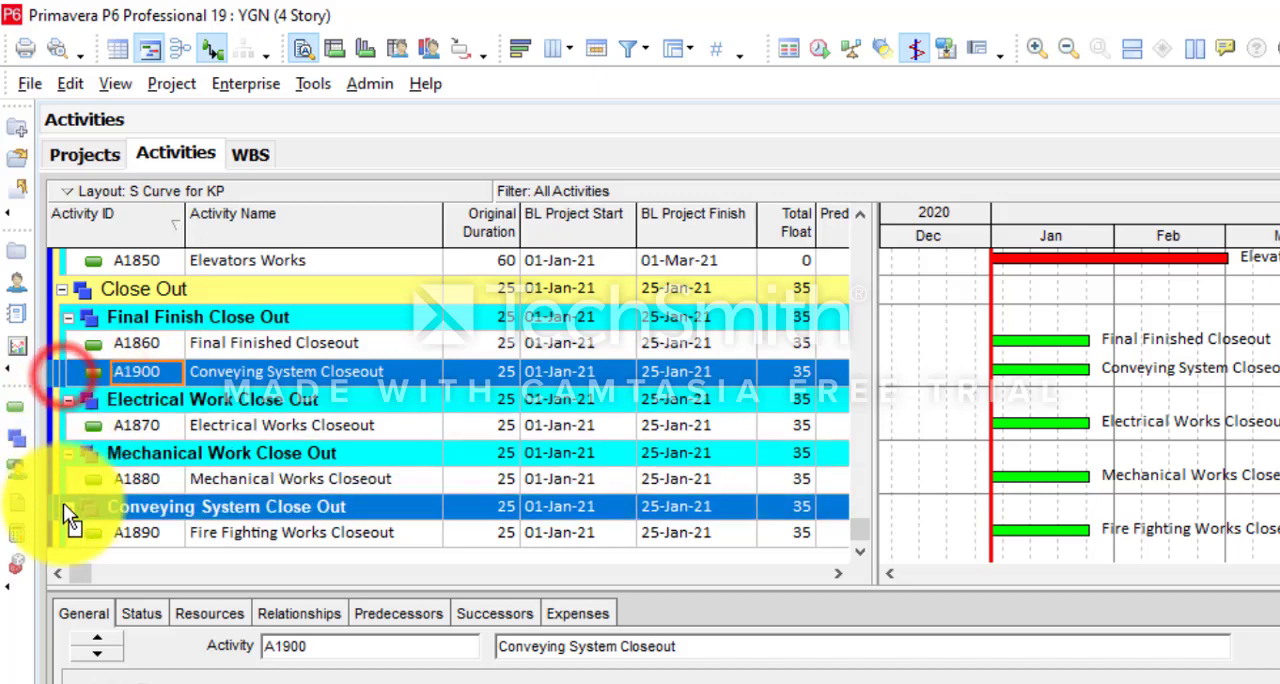